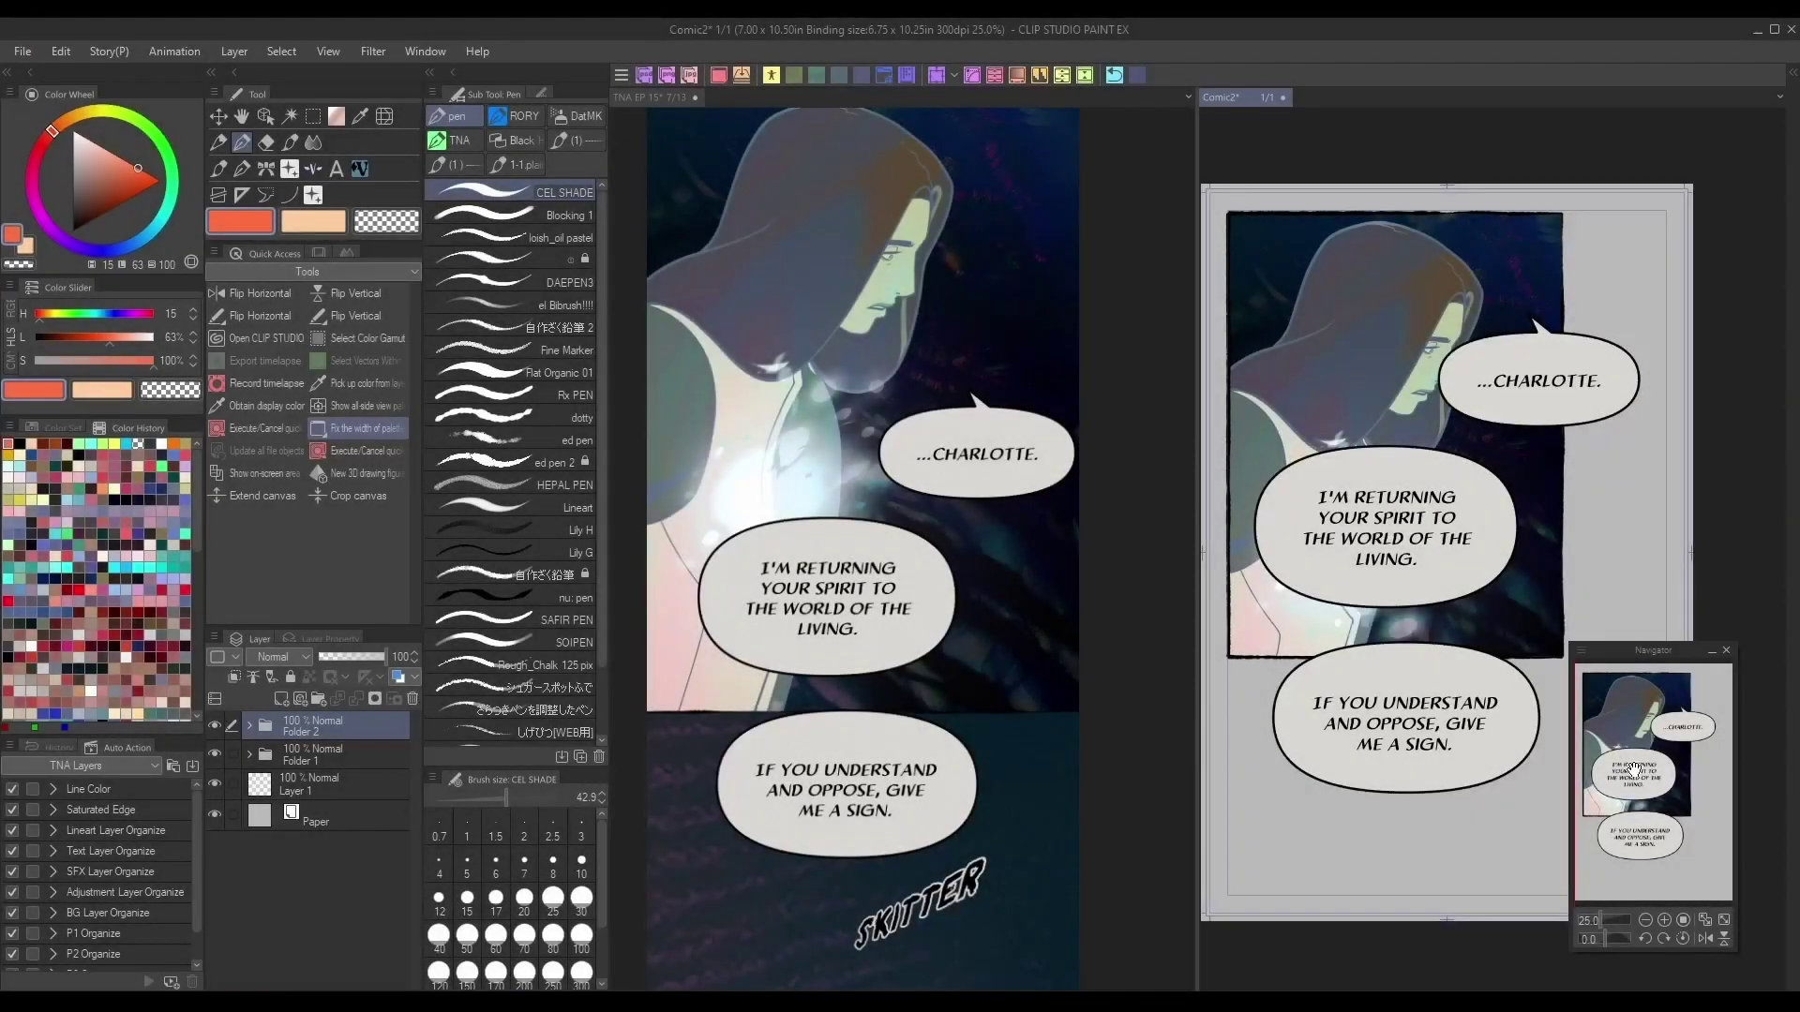
# Select the TEXT1 layer inside Folder 2 and move the two lower speech balloons down to the panel's lower edge and below it
pyautogui.click(250, 730)
pyautogui.click(378, 755)
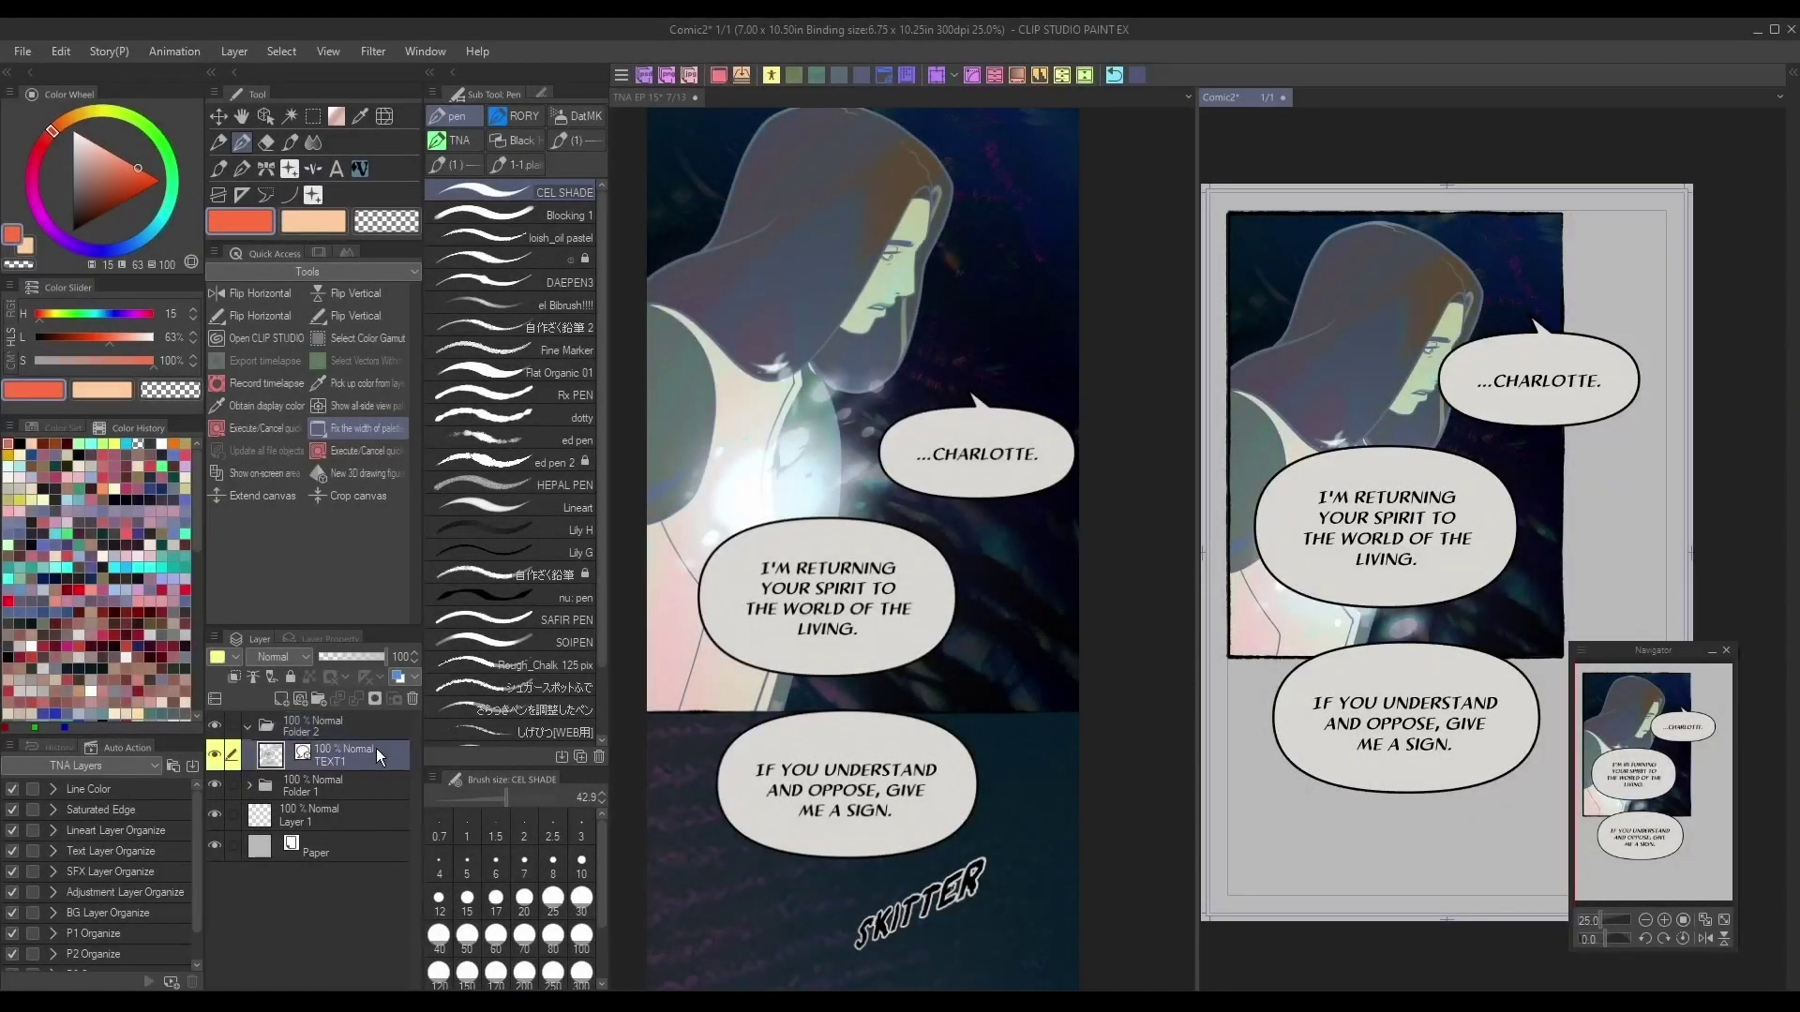
pyautogui.click(268, 122)
pyautogui.moveTo(1530, 722); pyautogui.dragTo(1523, 832)
pyautogui.moveTo(1479, 587); pyautogui.dragTo(1445, 788)
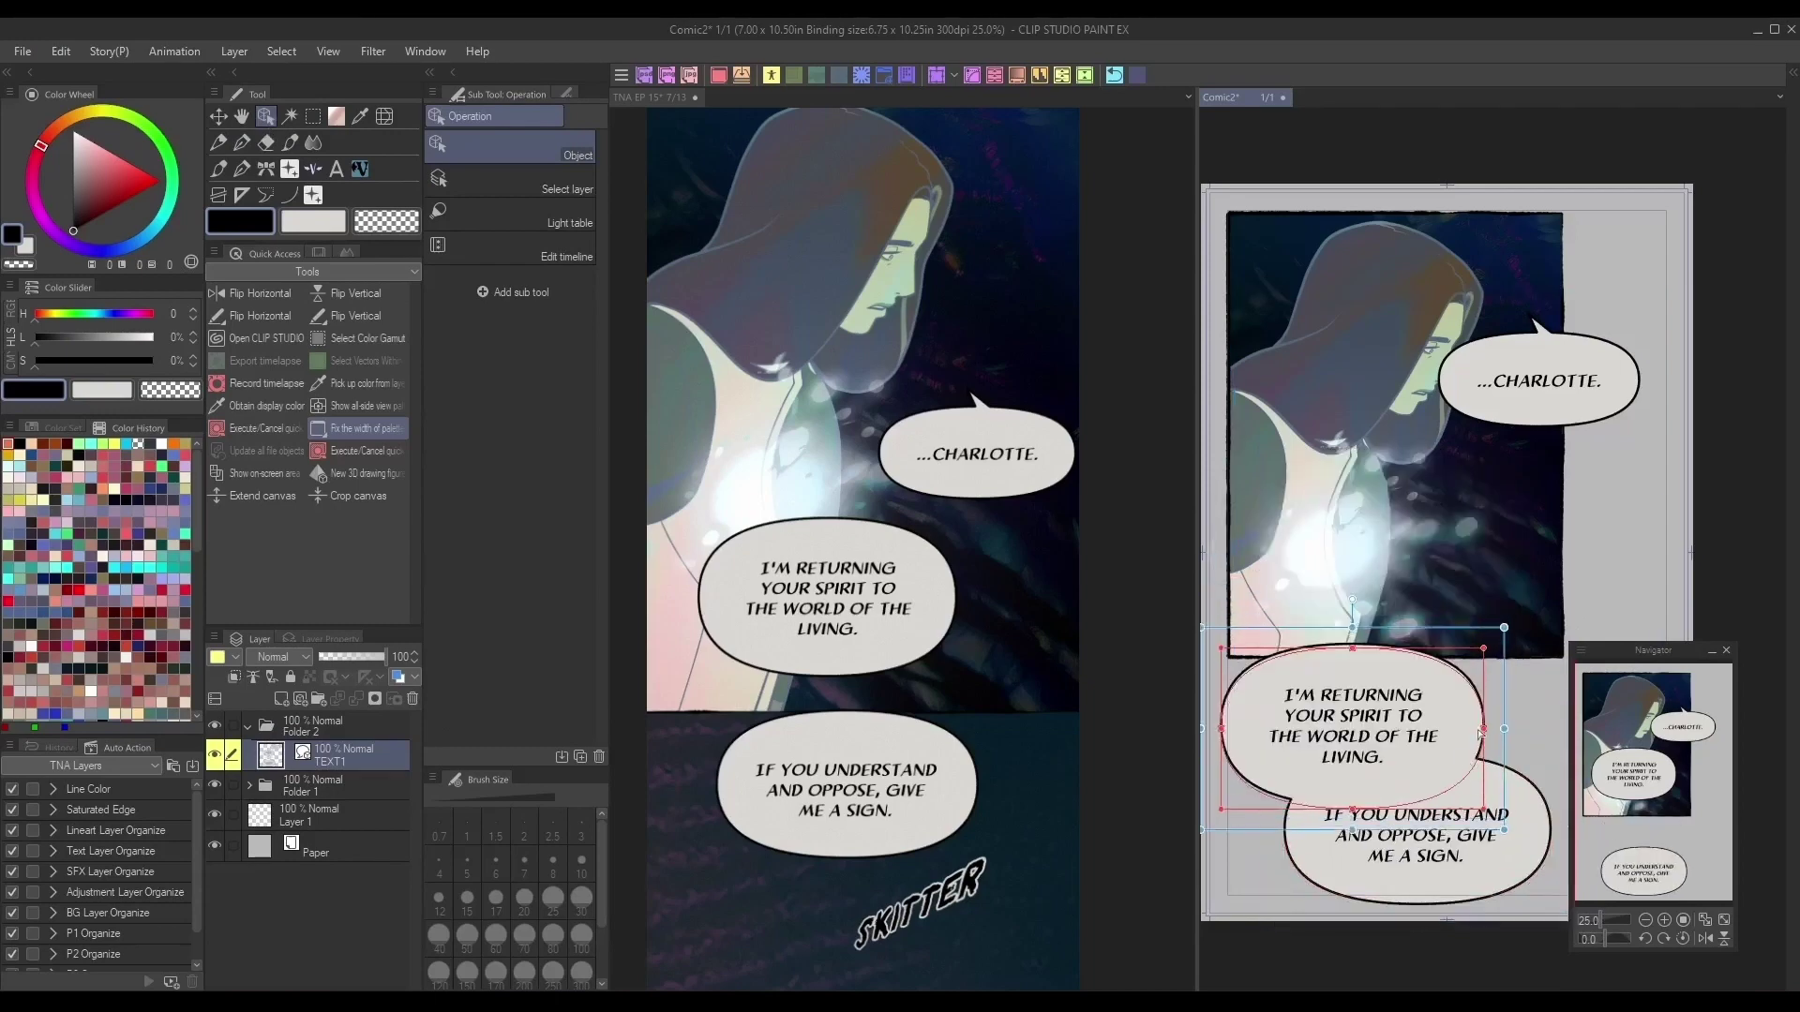
# Rearrange the three speech balloons into an overlapping, stepped cluster across the panel's lower right corner
pyautogui.moveTo(1620, 418); pyautogui.dragTo(1626, 541)
pyautogui.moveTo(1667, 415); pyautogui.dragTo(1645, 457)
pyautogui.click(1674, 443)
pyautogui.moveTo(1622, 523); pyautogui.dragTo(1620, 502)
pyautogui.click(1695, 453)
pyautogui.moveTo(1466, 705); pyautogui.dragTo(1578, 558)
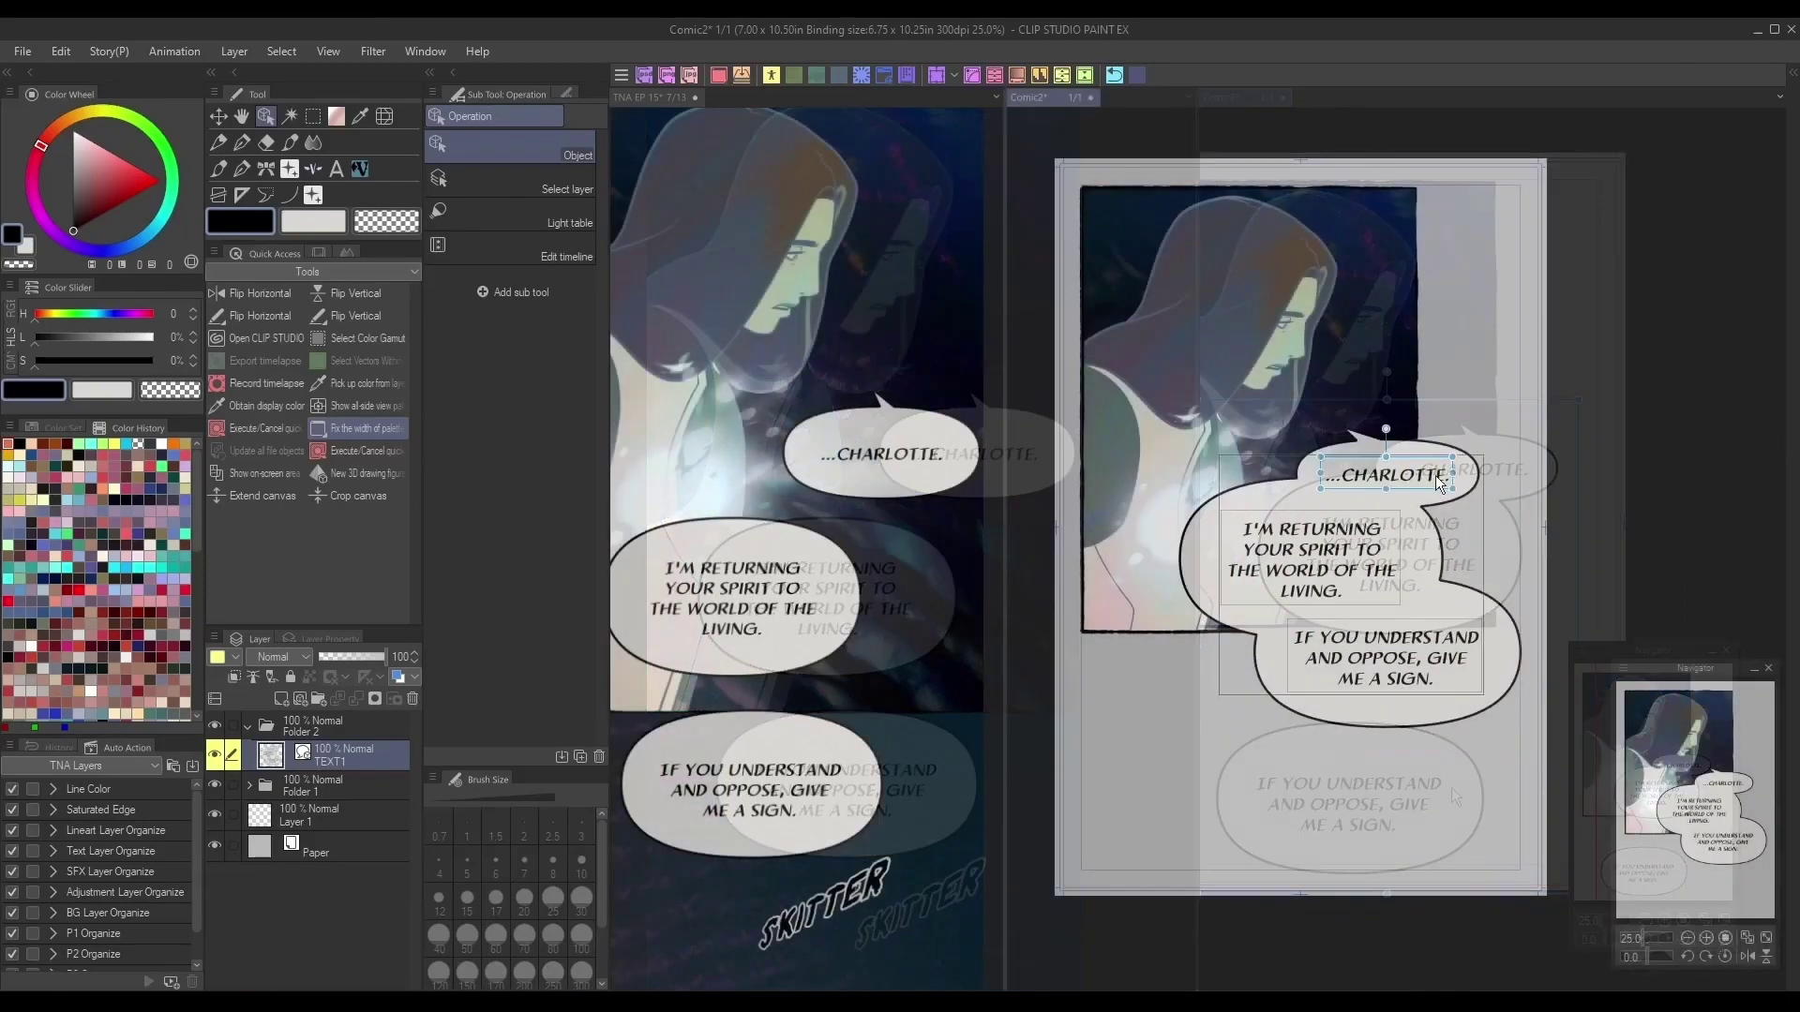
# Select the text of all three balloons together, reduce its font size to 15, and shift it slightly right within the balloons
pyautogui.click(1436, 475)
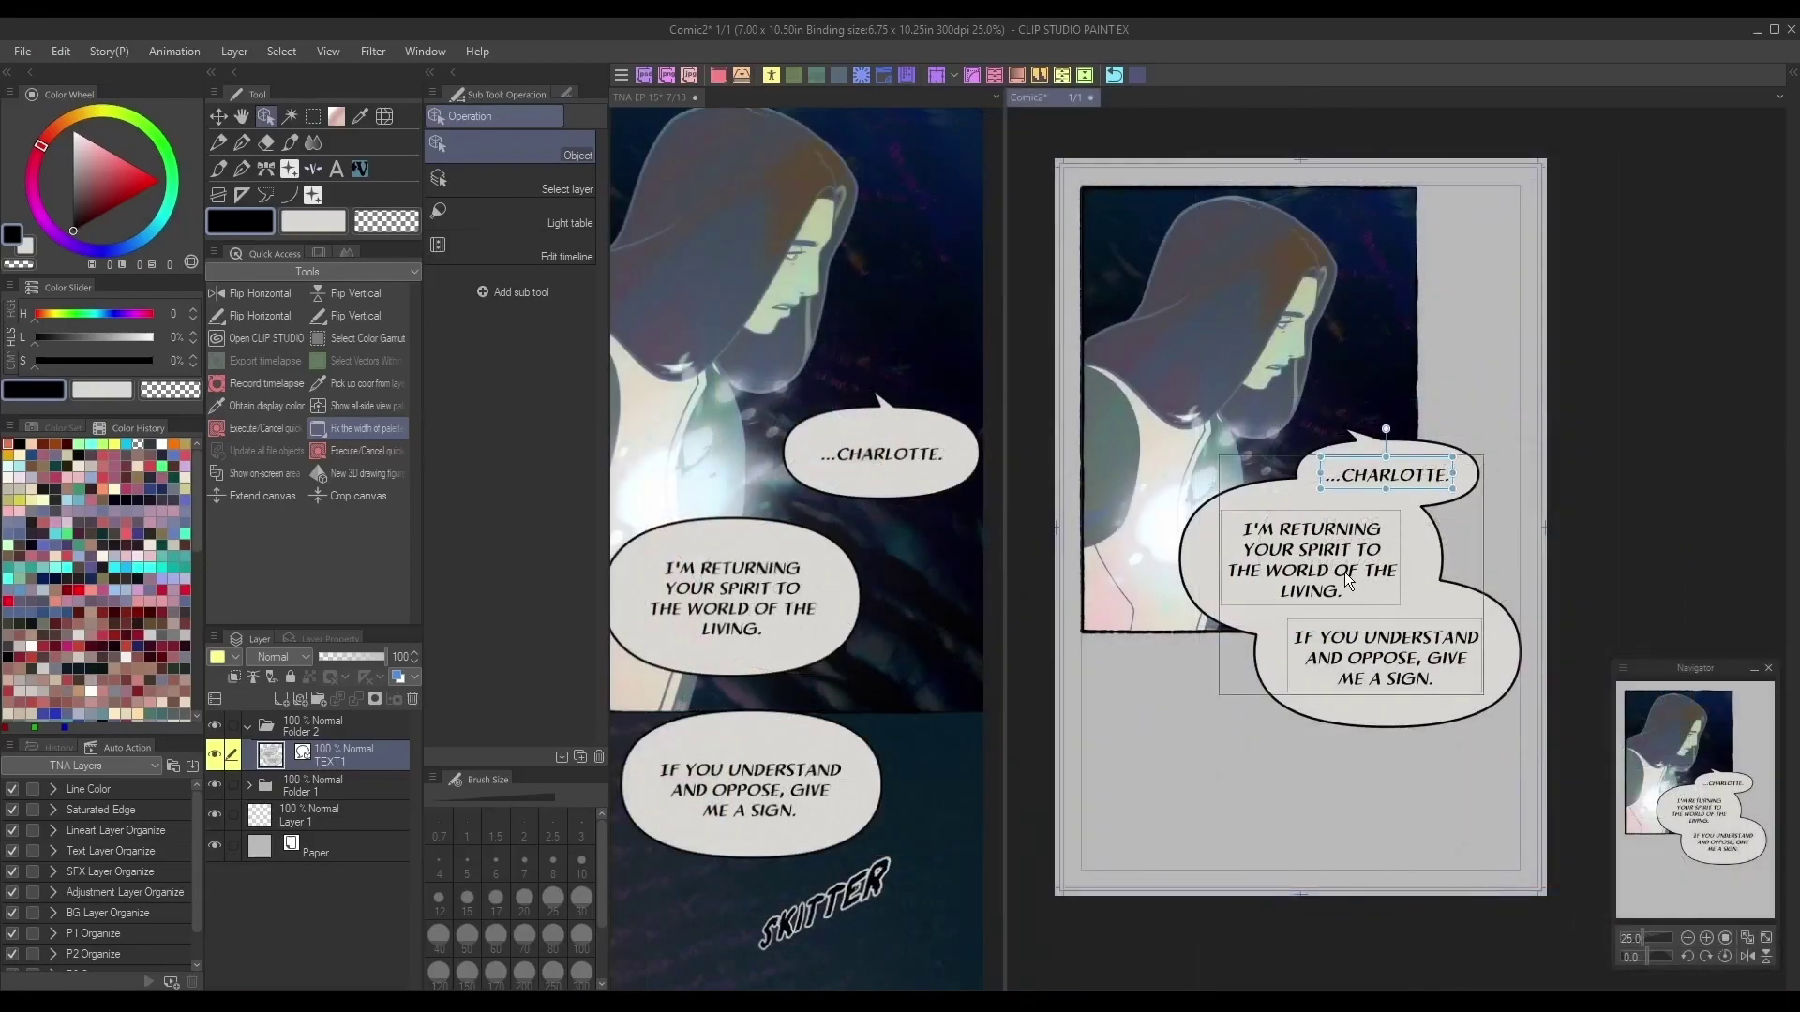
pyautogui.click(1343, 572)
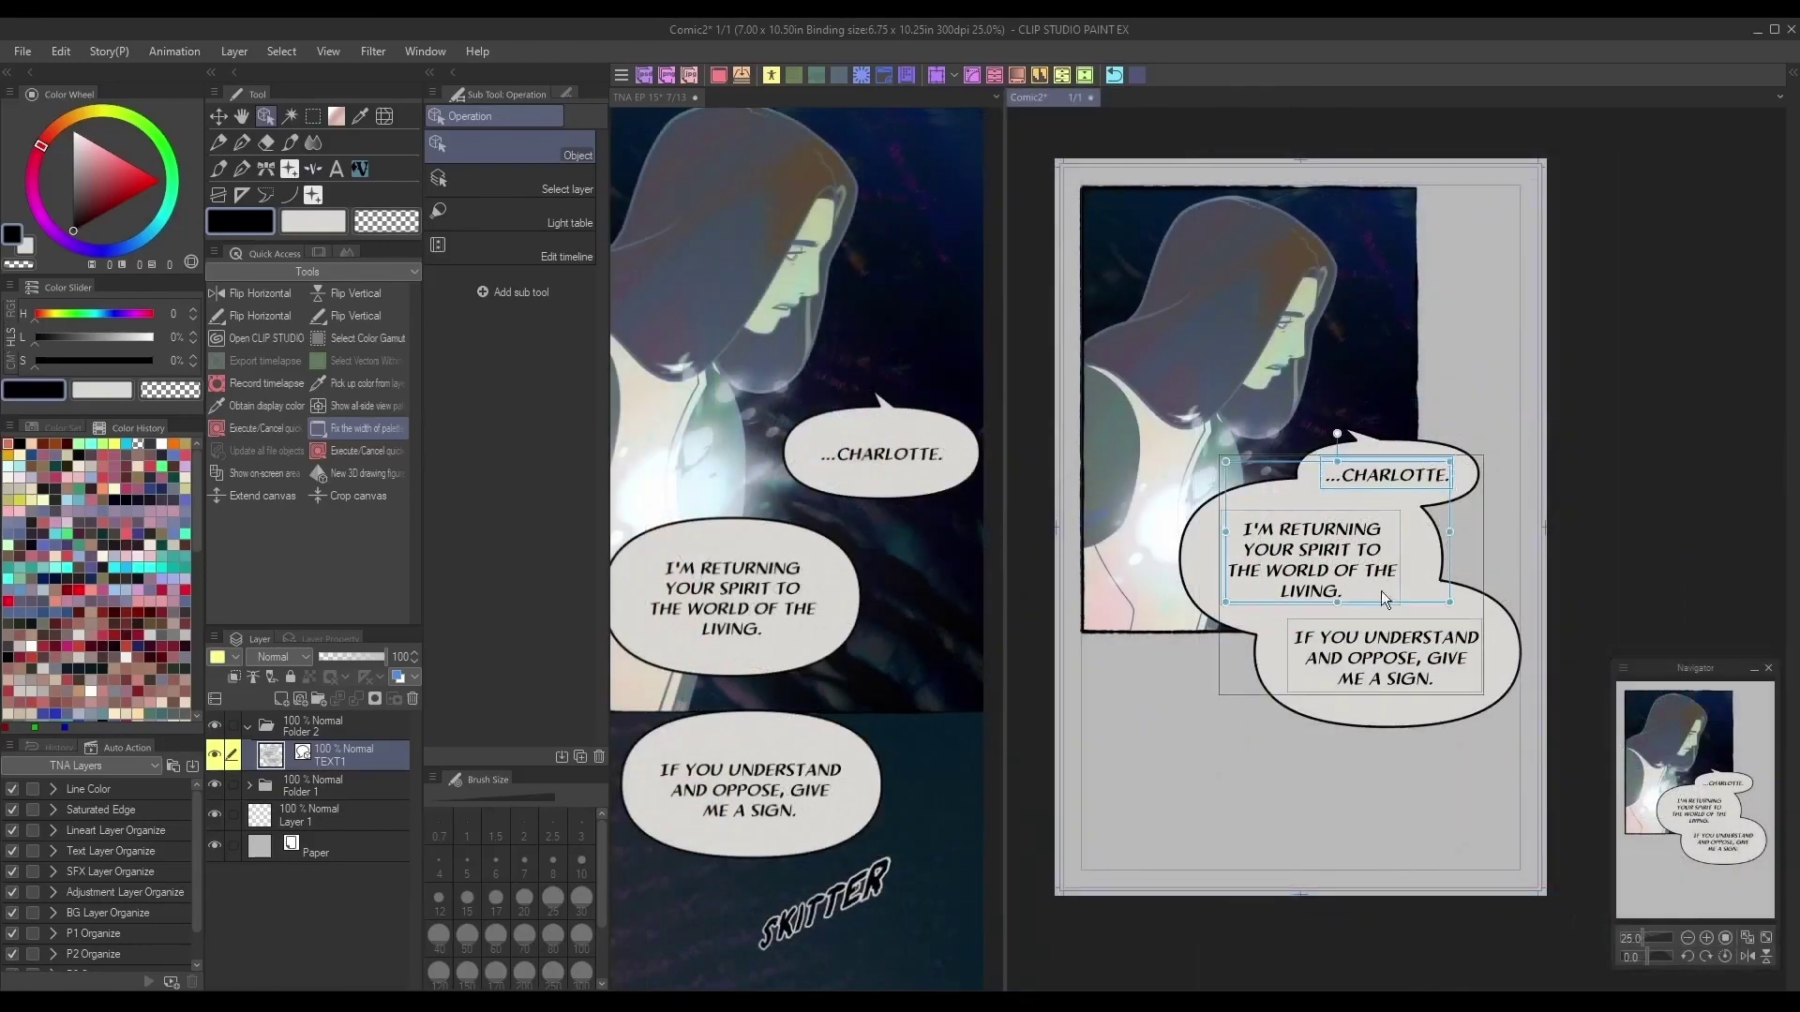
pyautogui.click(566, 92)
pyautogui.click(571, 272)
pyautogui.click(571, 272)
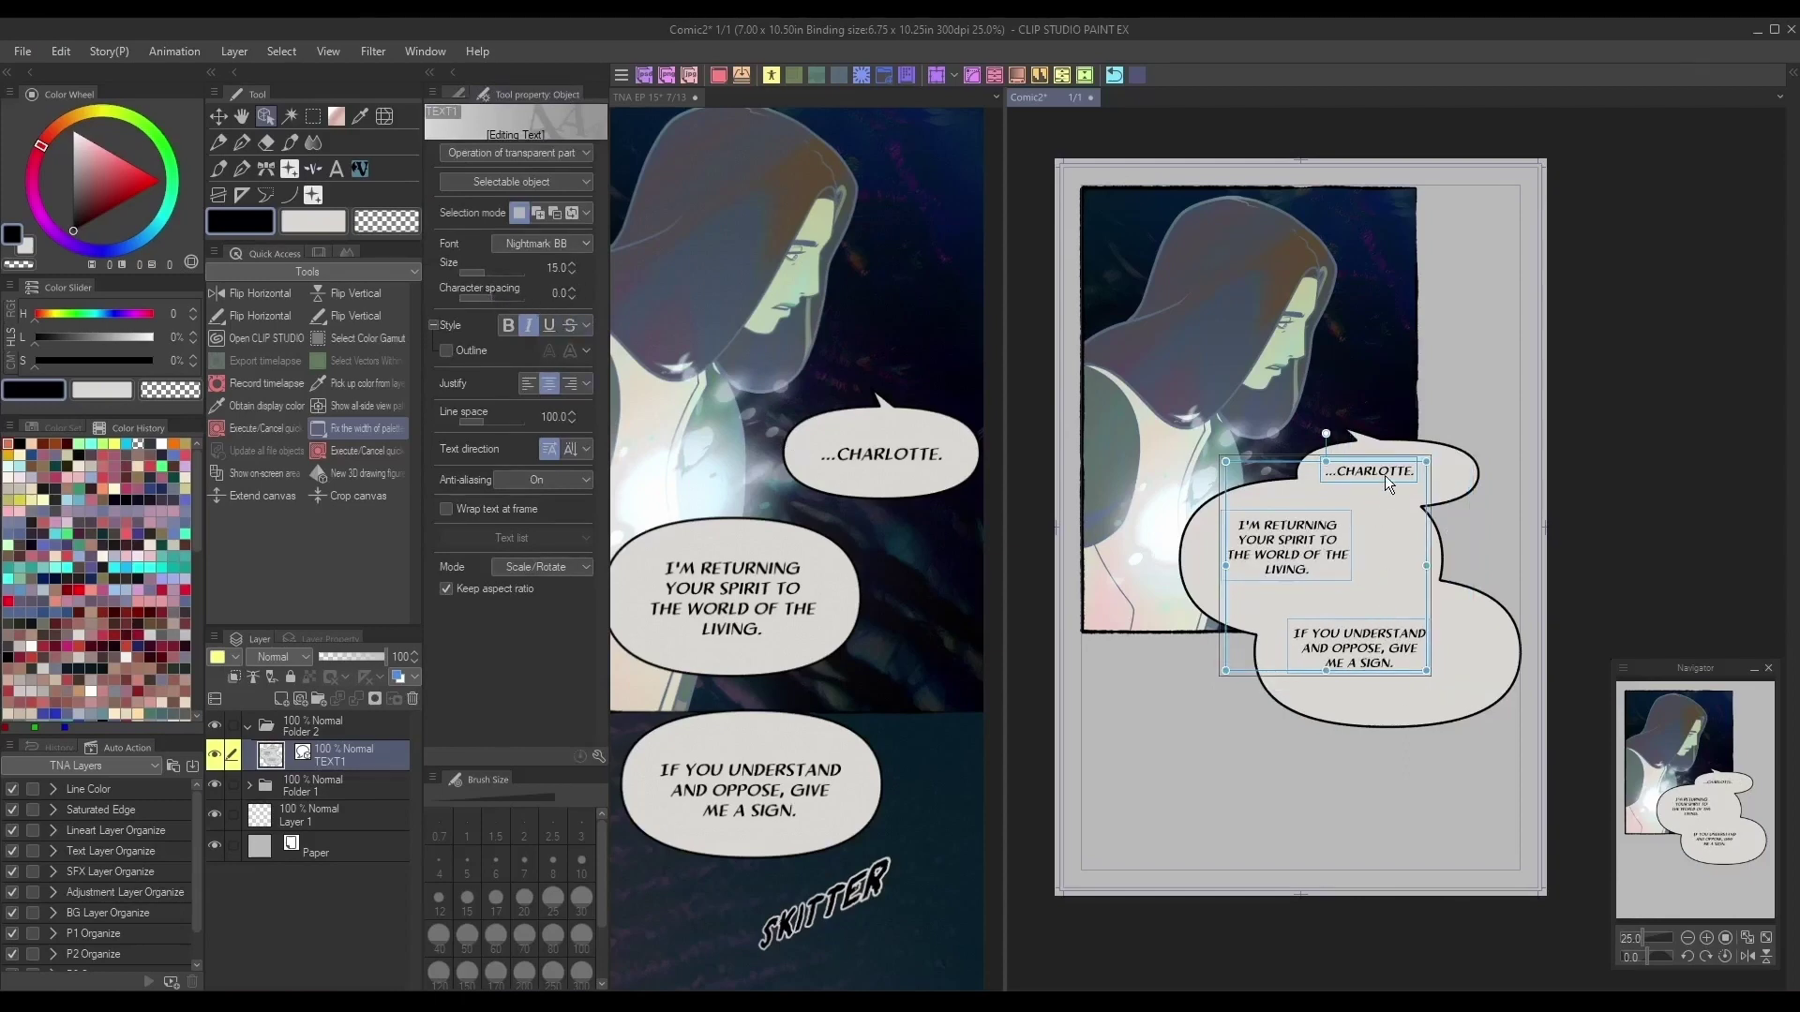
pyautogui.moveTo(1392, 475); pyautogui.dragTo(1410, 477)
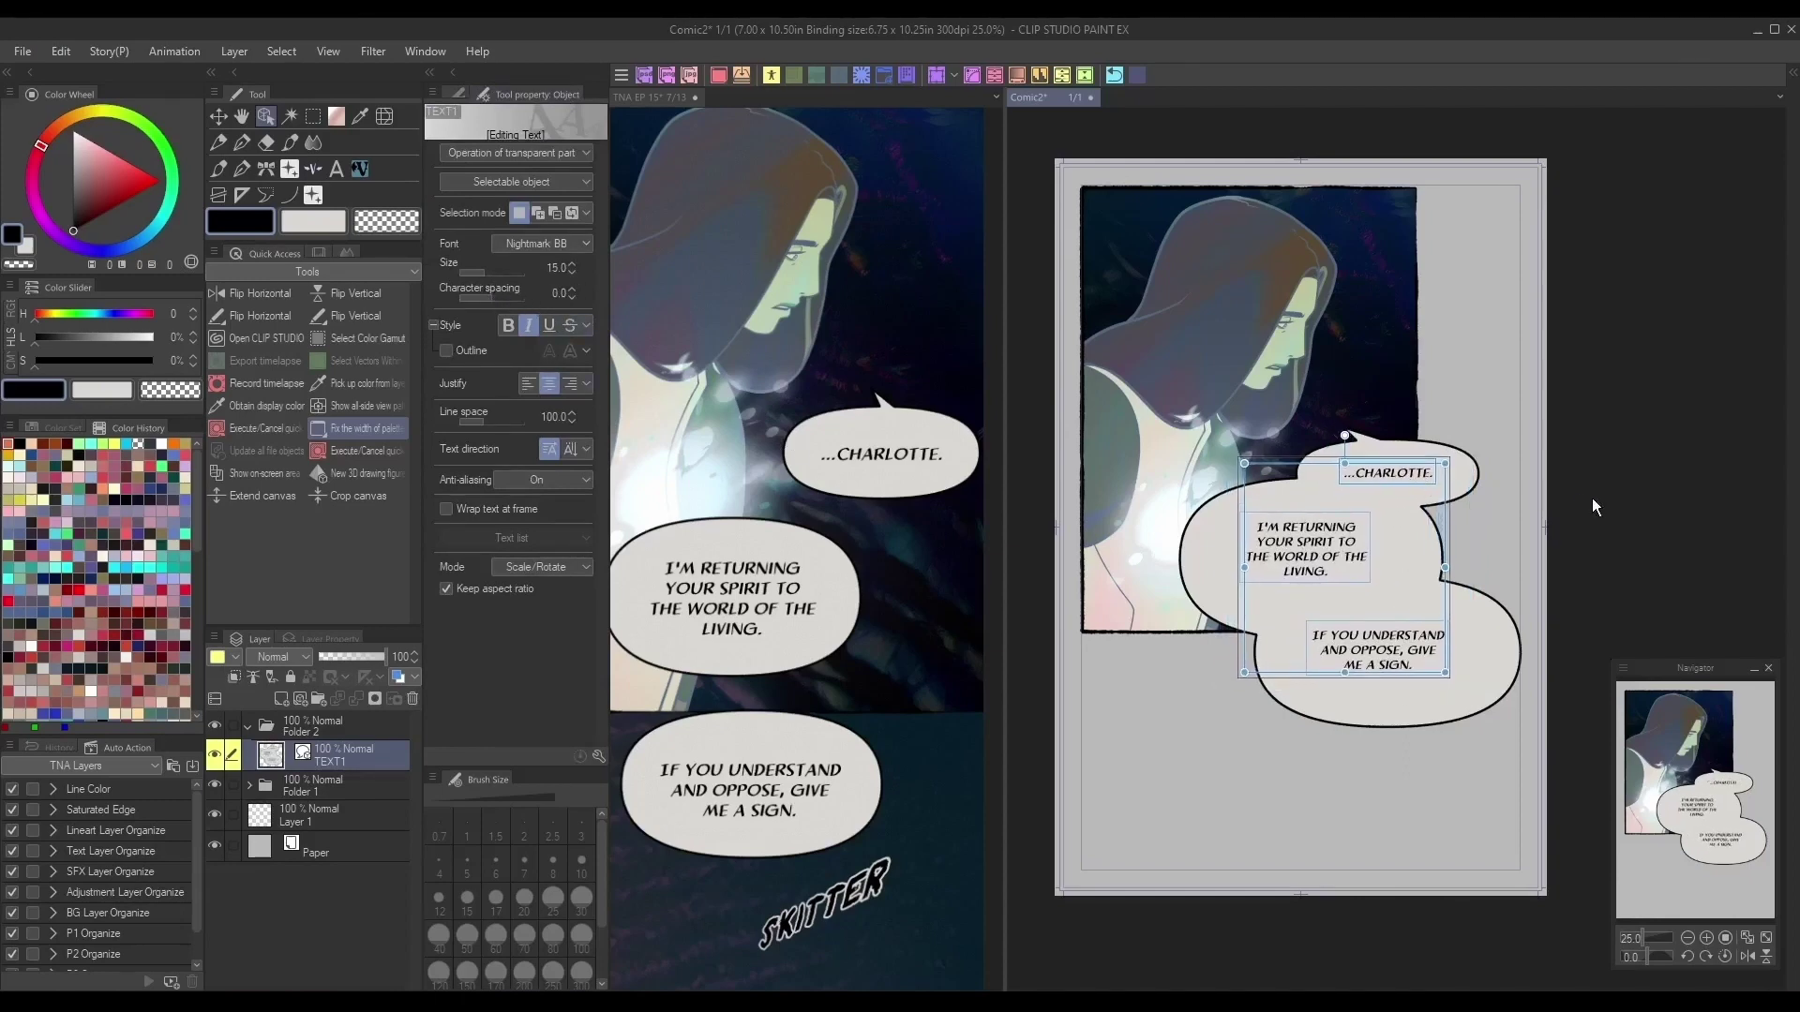
pyautogui.click(1324, 575)
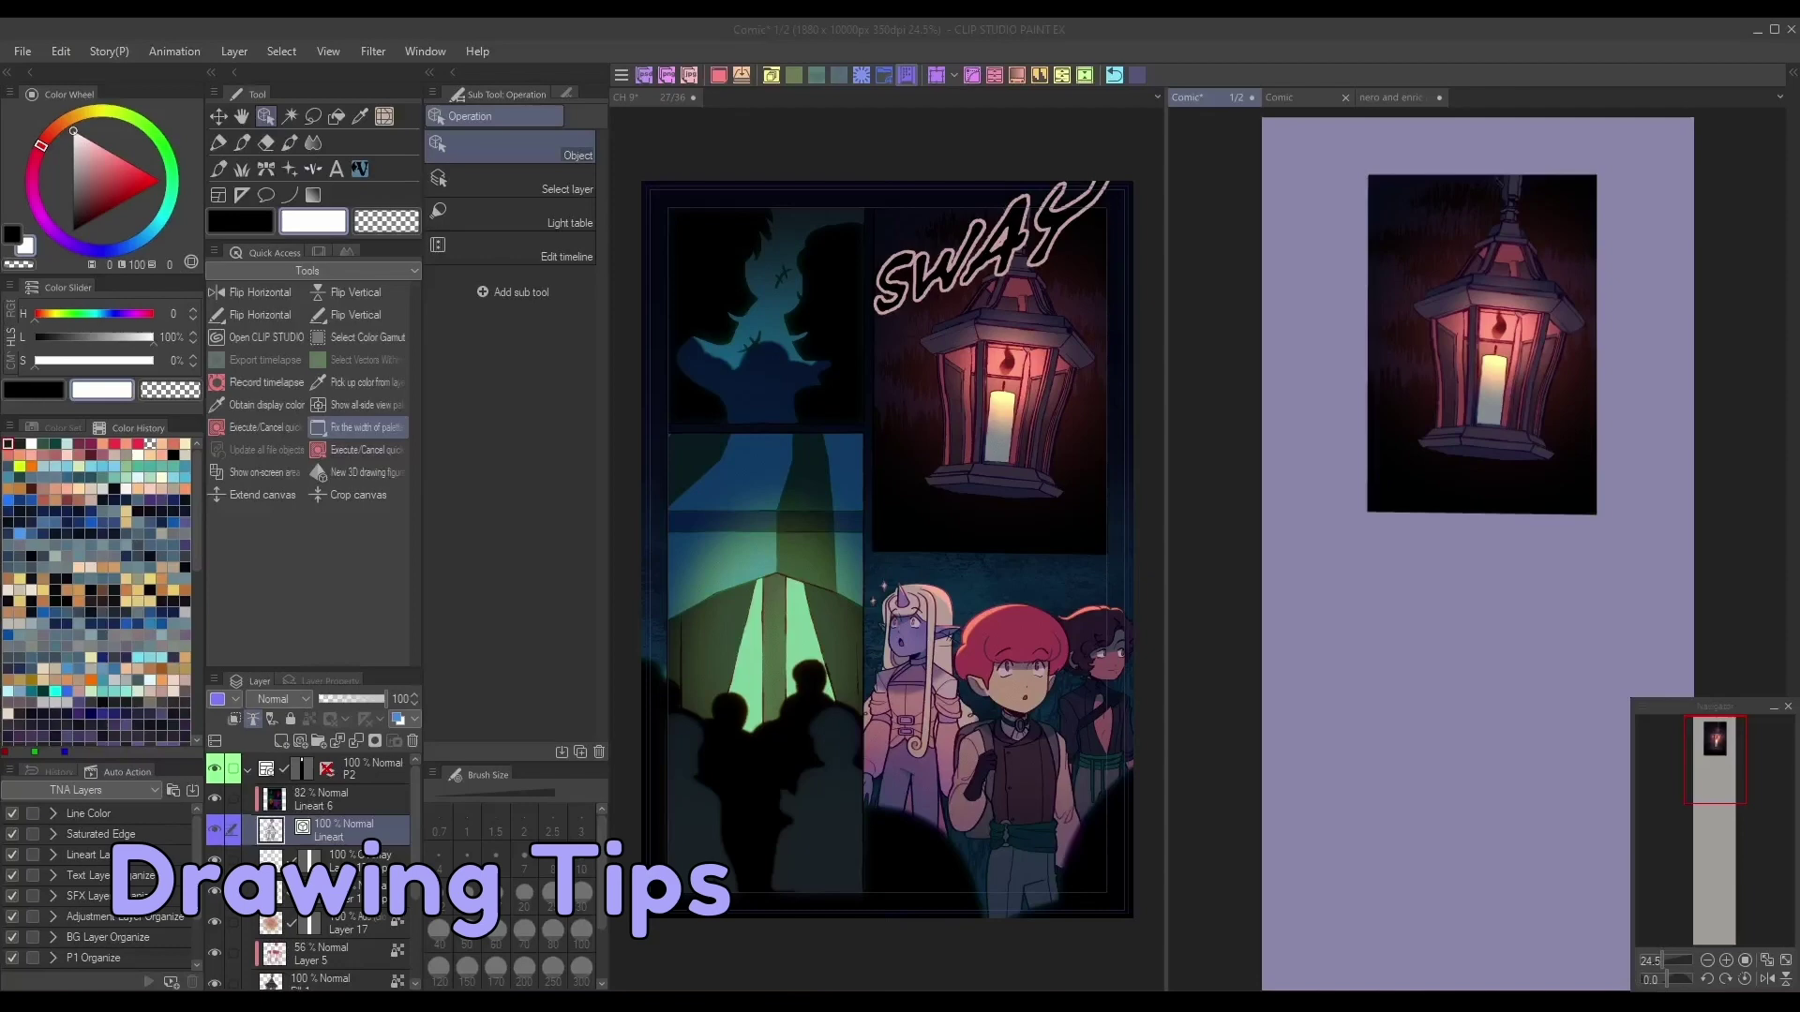
# On the canvas with the single lantern panel, hide the shading, color and glow layers so only the lantern's lineart shows
pyautogui.click(1067, 959)
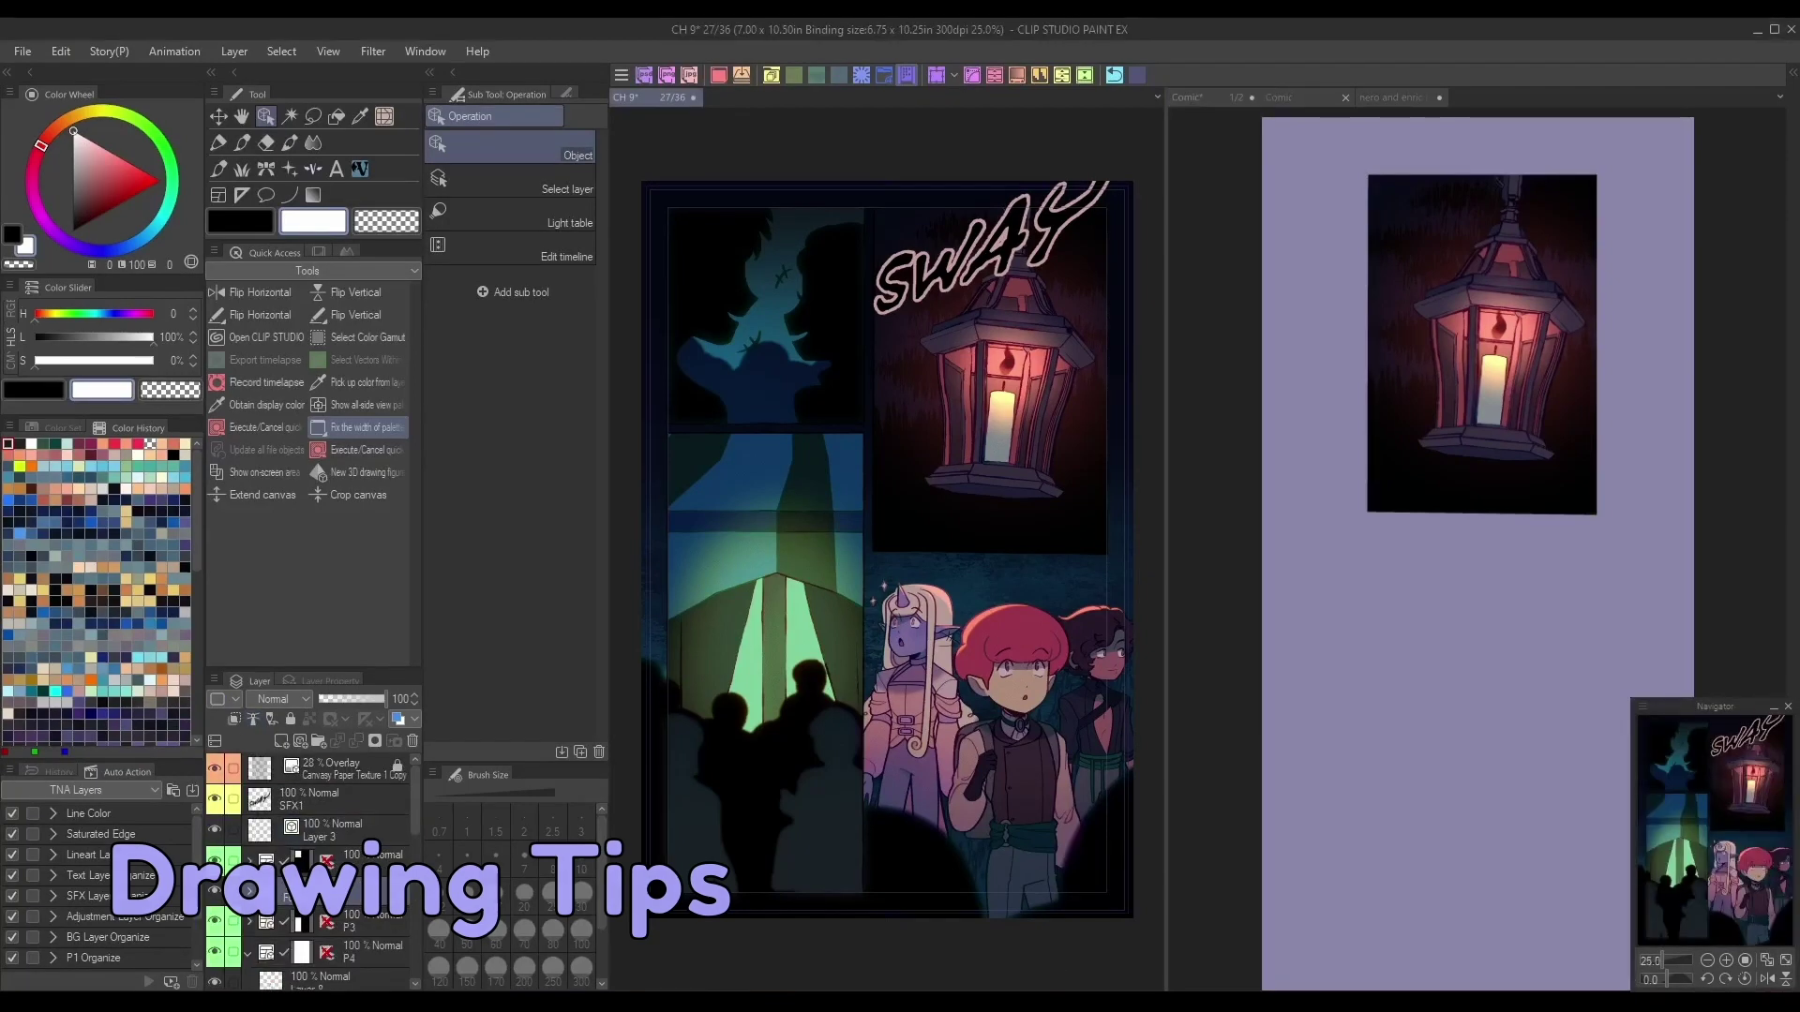
pyautogui.click(1270, 629)
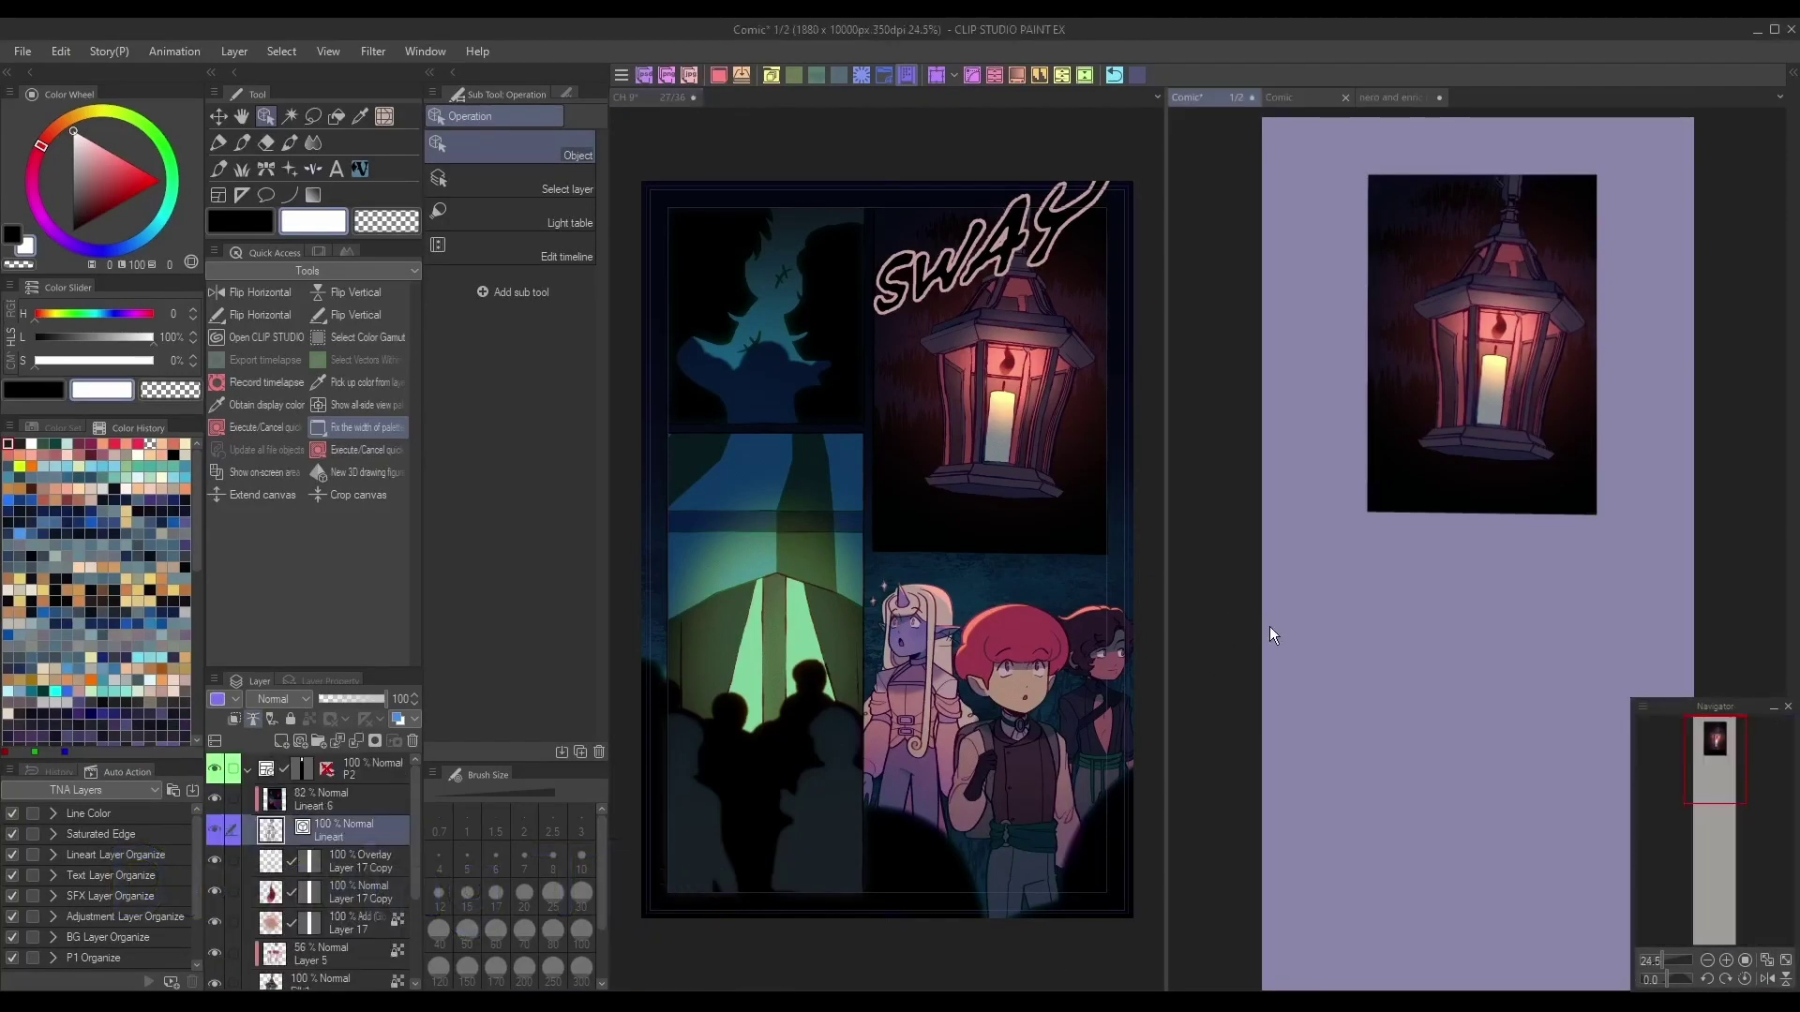
pyautogui.click(1725, 959)
pyautogui.moveTo(1730, 763)
pyautogui.mouseDown()
pyautogui.moveTo(1739, 752)
pyautogui.moveTo(1717, 758)
pyautogui.mouseUp()
pyautogui.click(1725, 959)
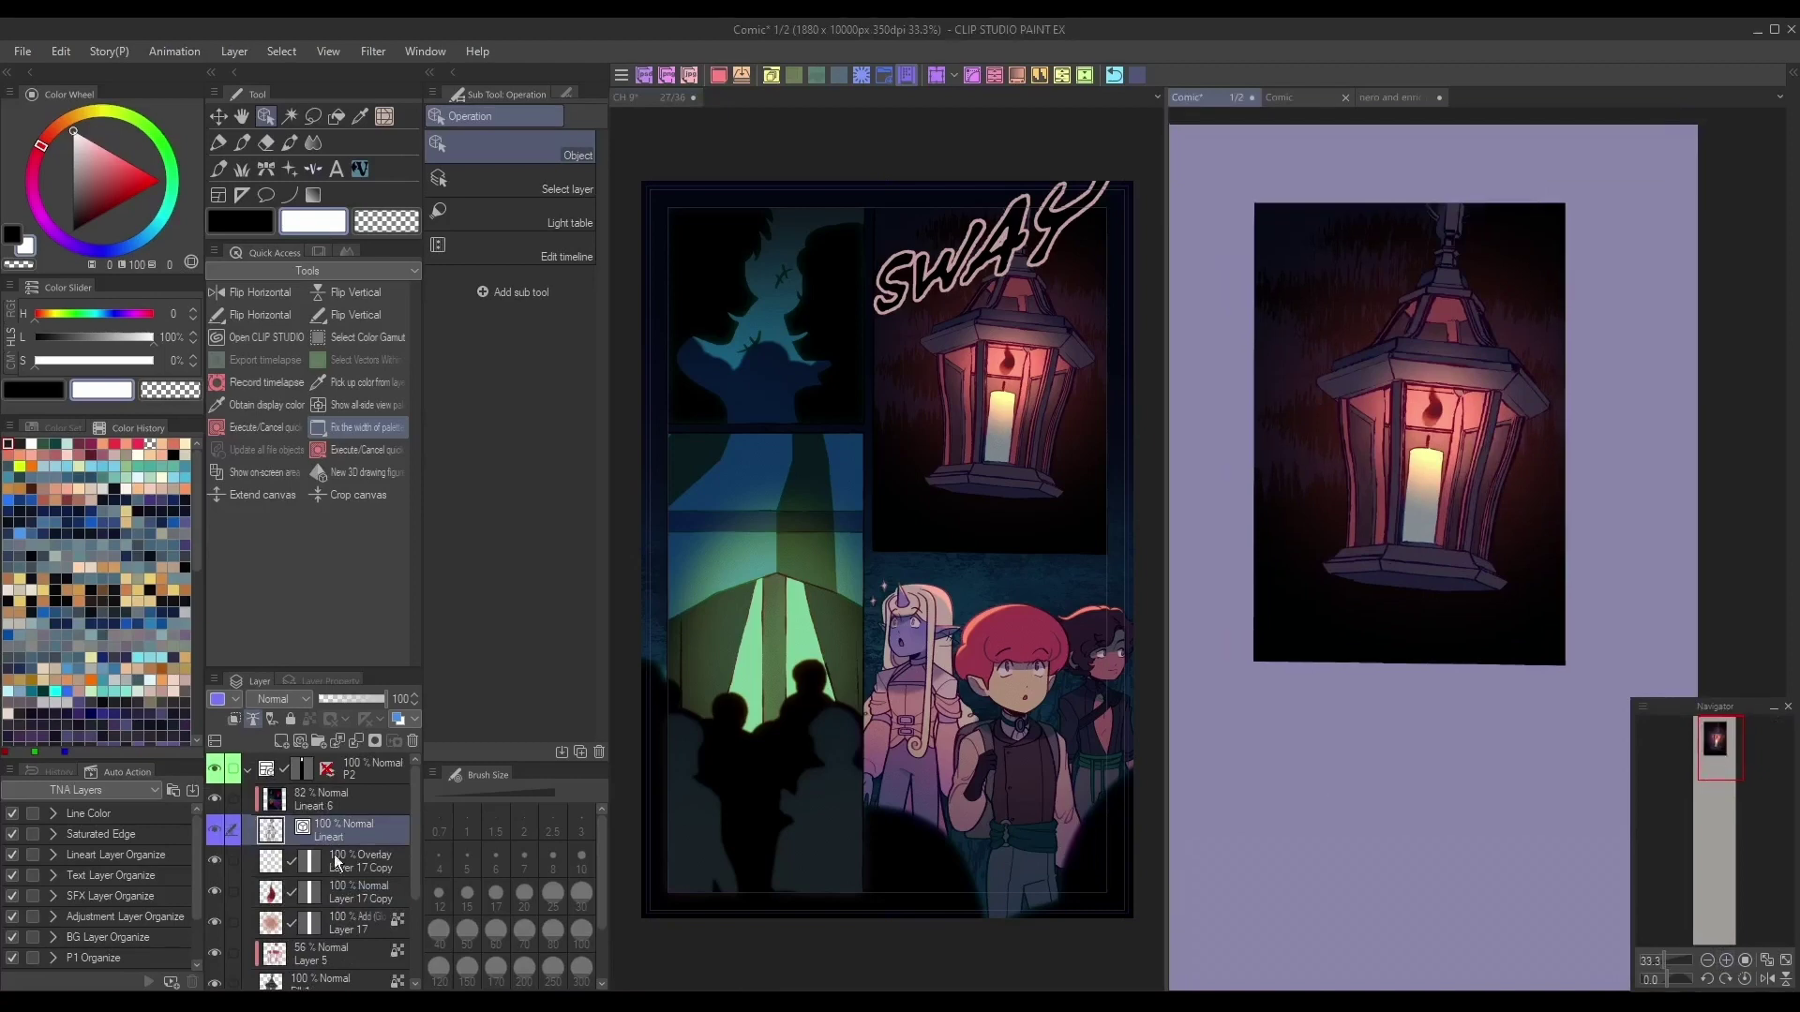
pyautogui.click(216, 801)
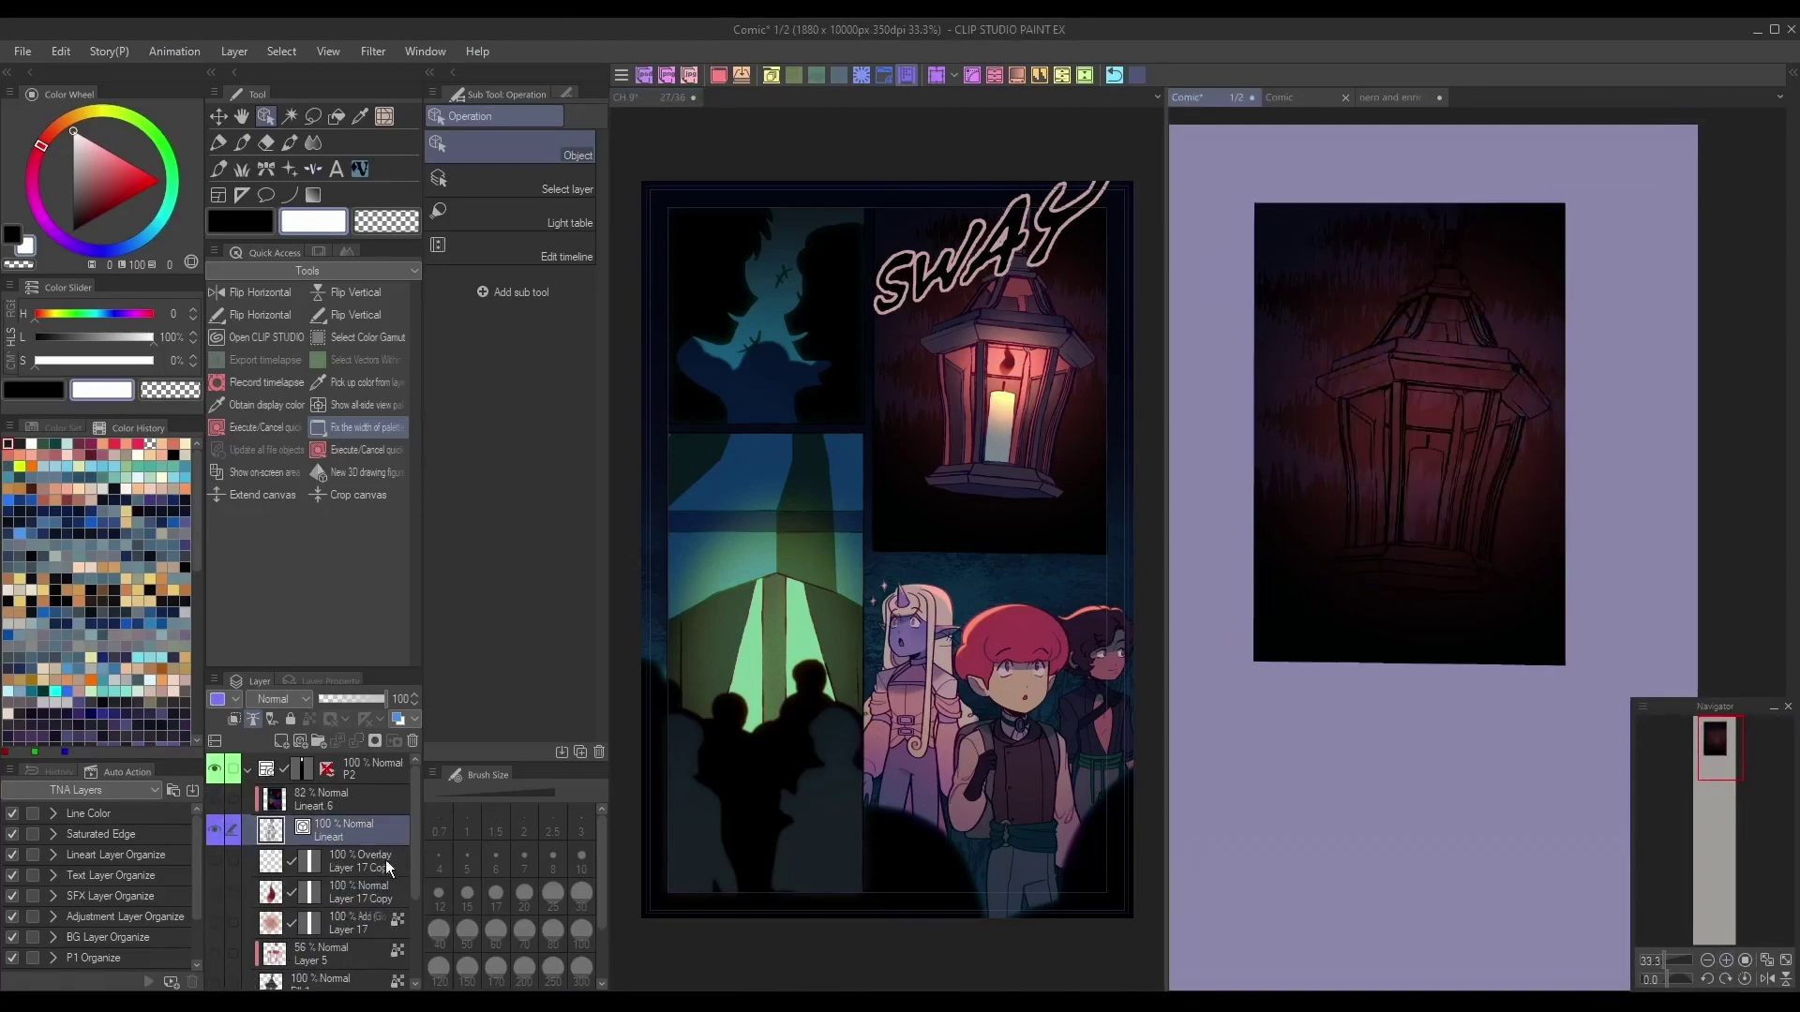
pyautogui.moveTo(416, 832); pyautogui.dragTo(418, 907)
pyautogui.moveTo(216, 884); pyautogui.dragTo(217, 916)
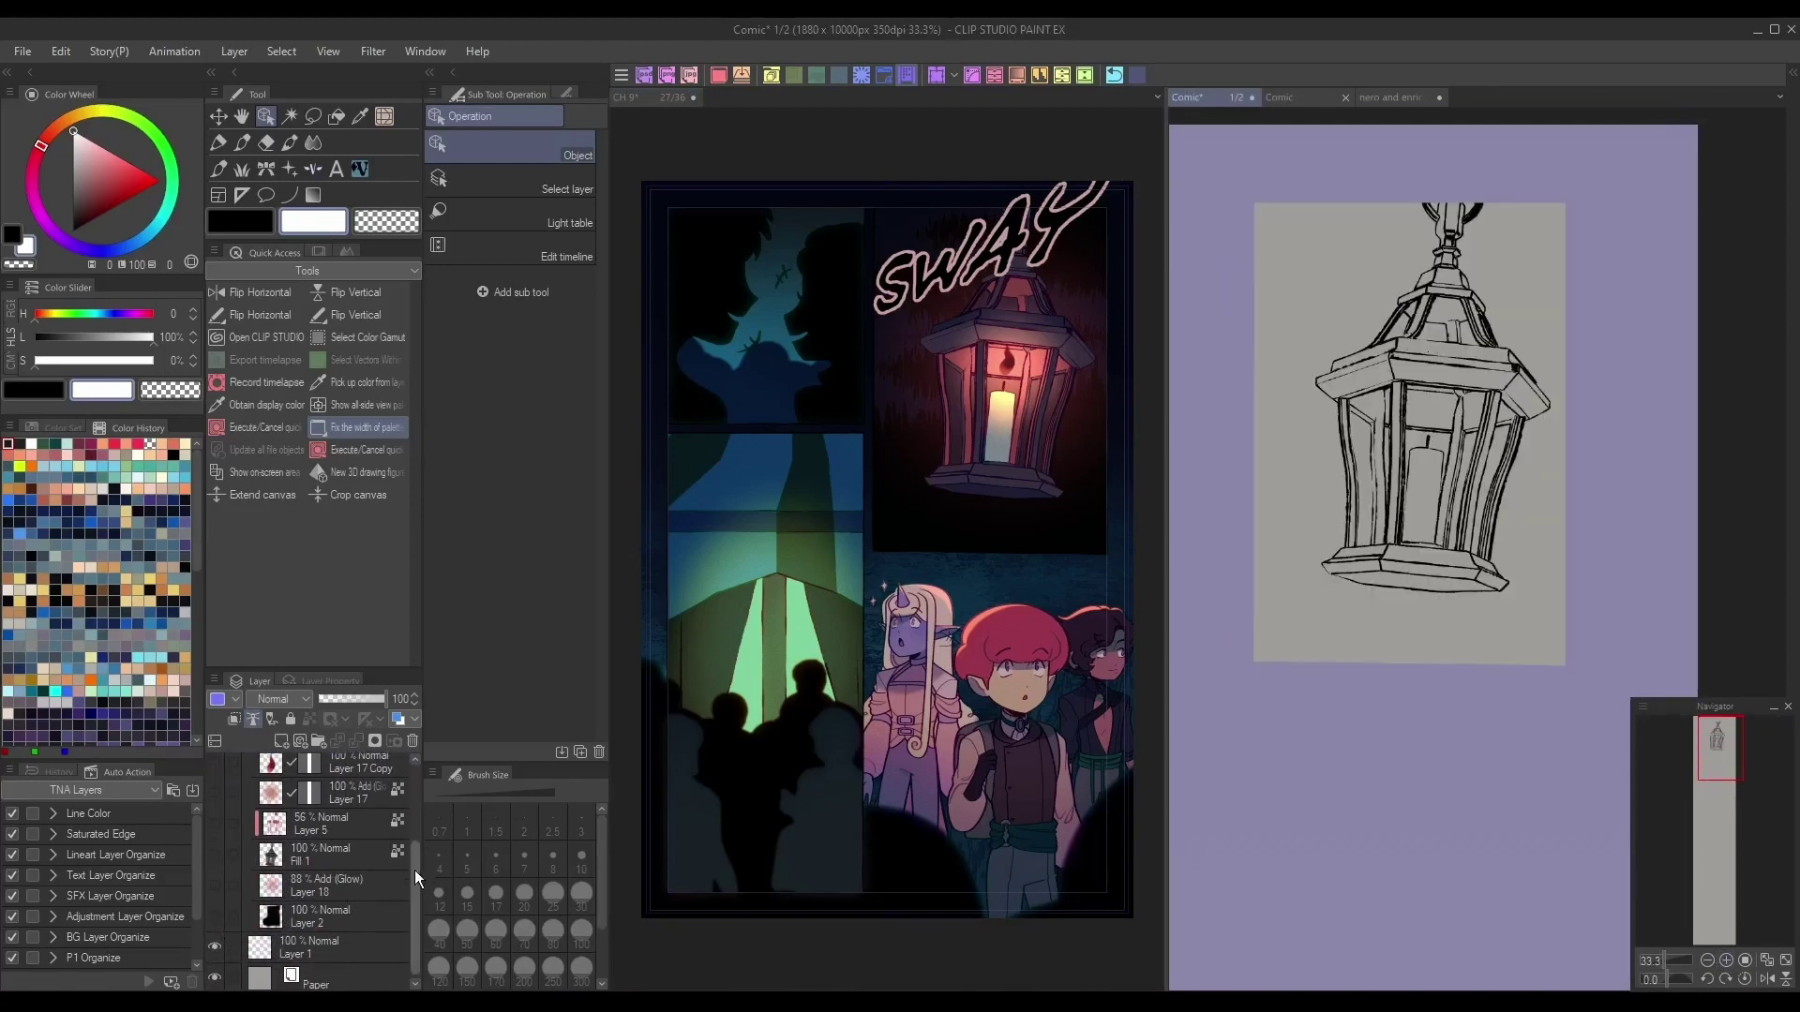
# Enlarge the lantern lineart with Scale/Rotate until it extends beyond the panel frame
pyautogui.scroll(3, 375, 844)
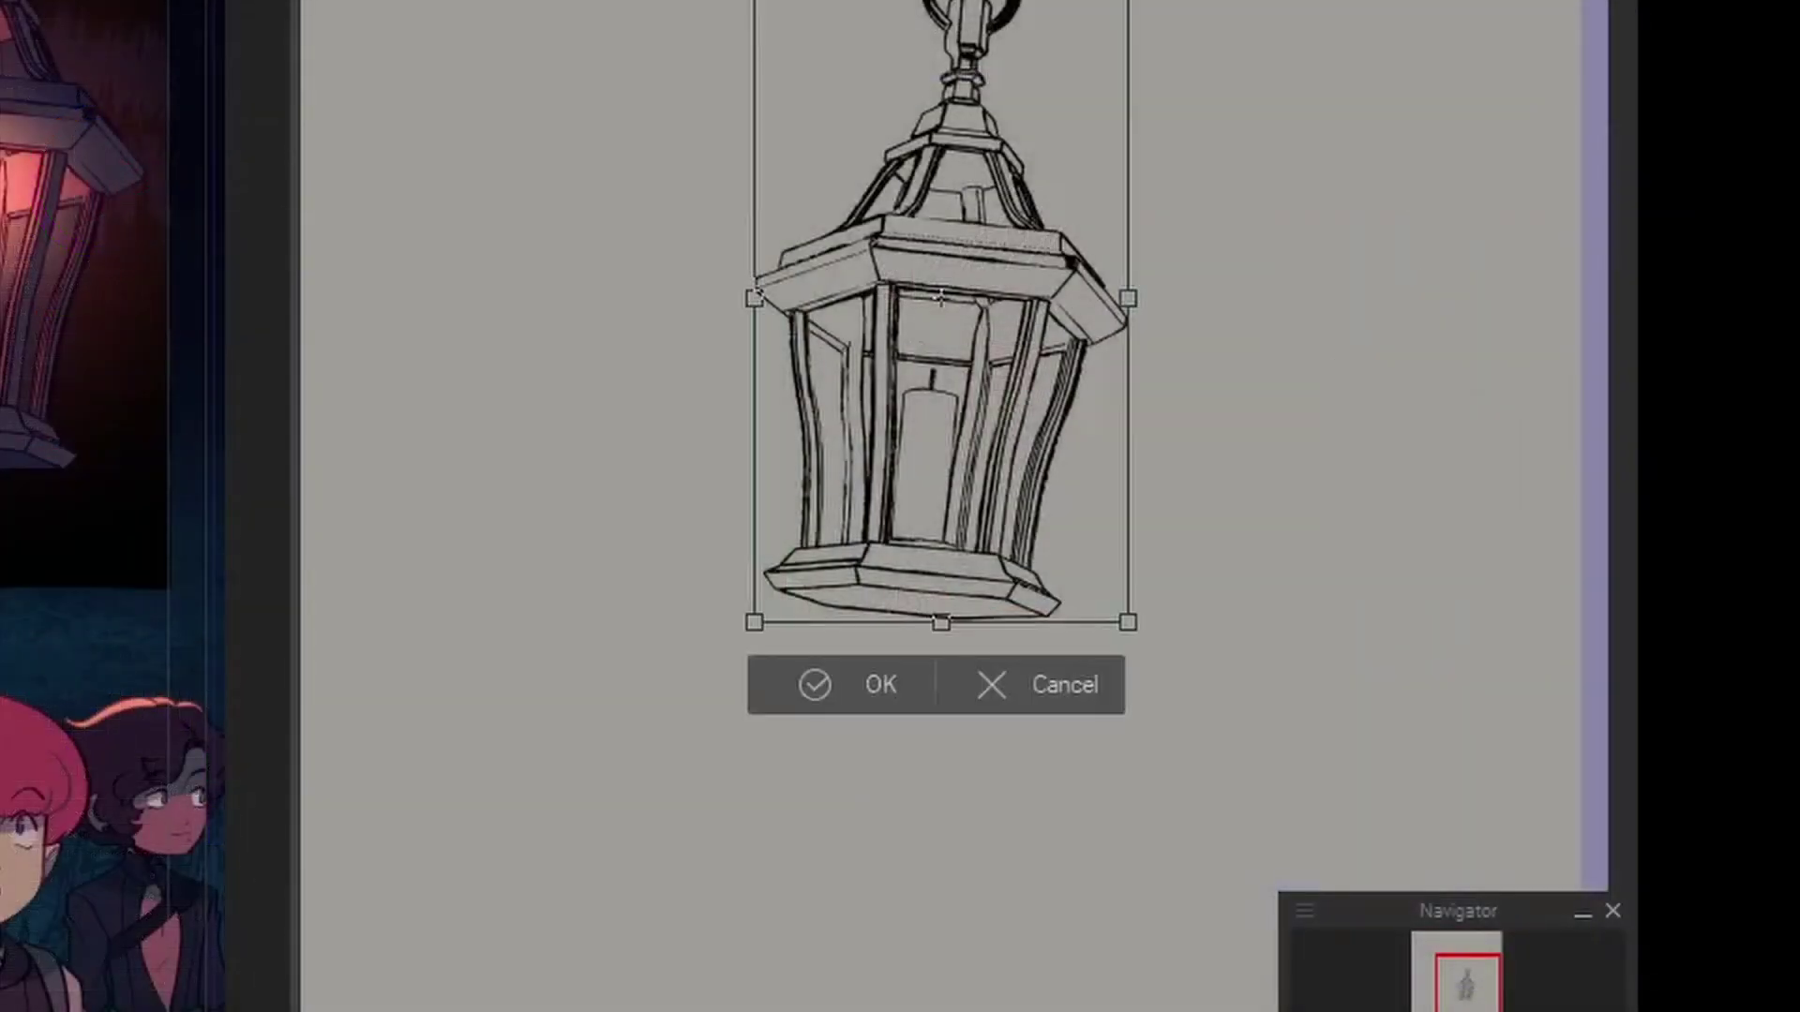
pyautogui.hotkey('ctrl', '-')
pyautogui.hotkey('ctrl', '-')
pyautogui.moveTo(946, 600); pyautogui.dragTo(947, 1011)
pyautogui.moveTo(1001, 949); pyautogui.dragTo(1020, 491)
pyautogui.moveTo(946, 722); pyautogui.dragTo(947, 1011)
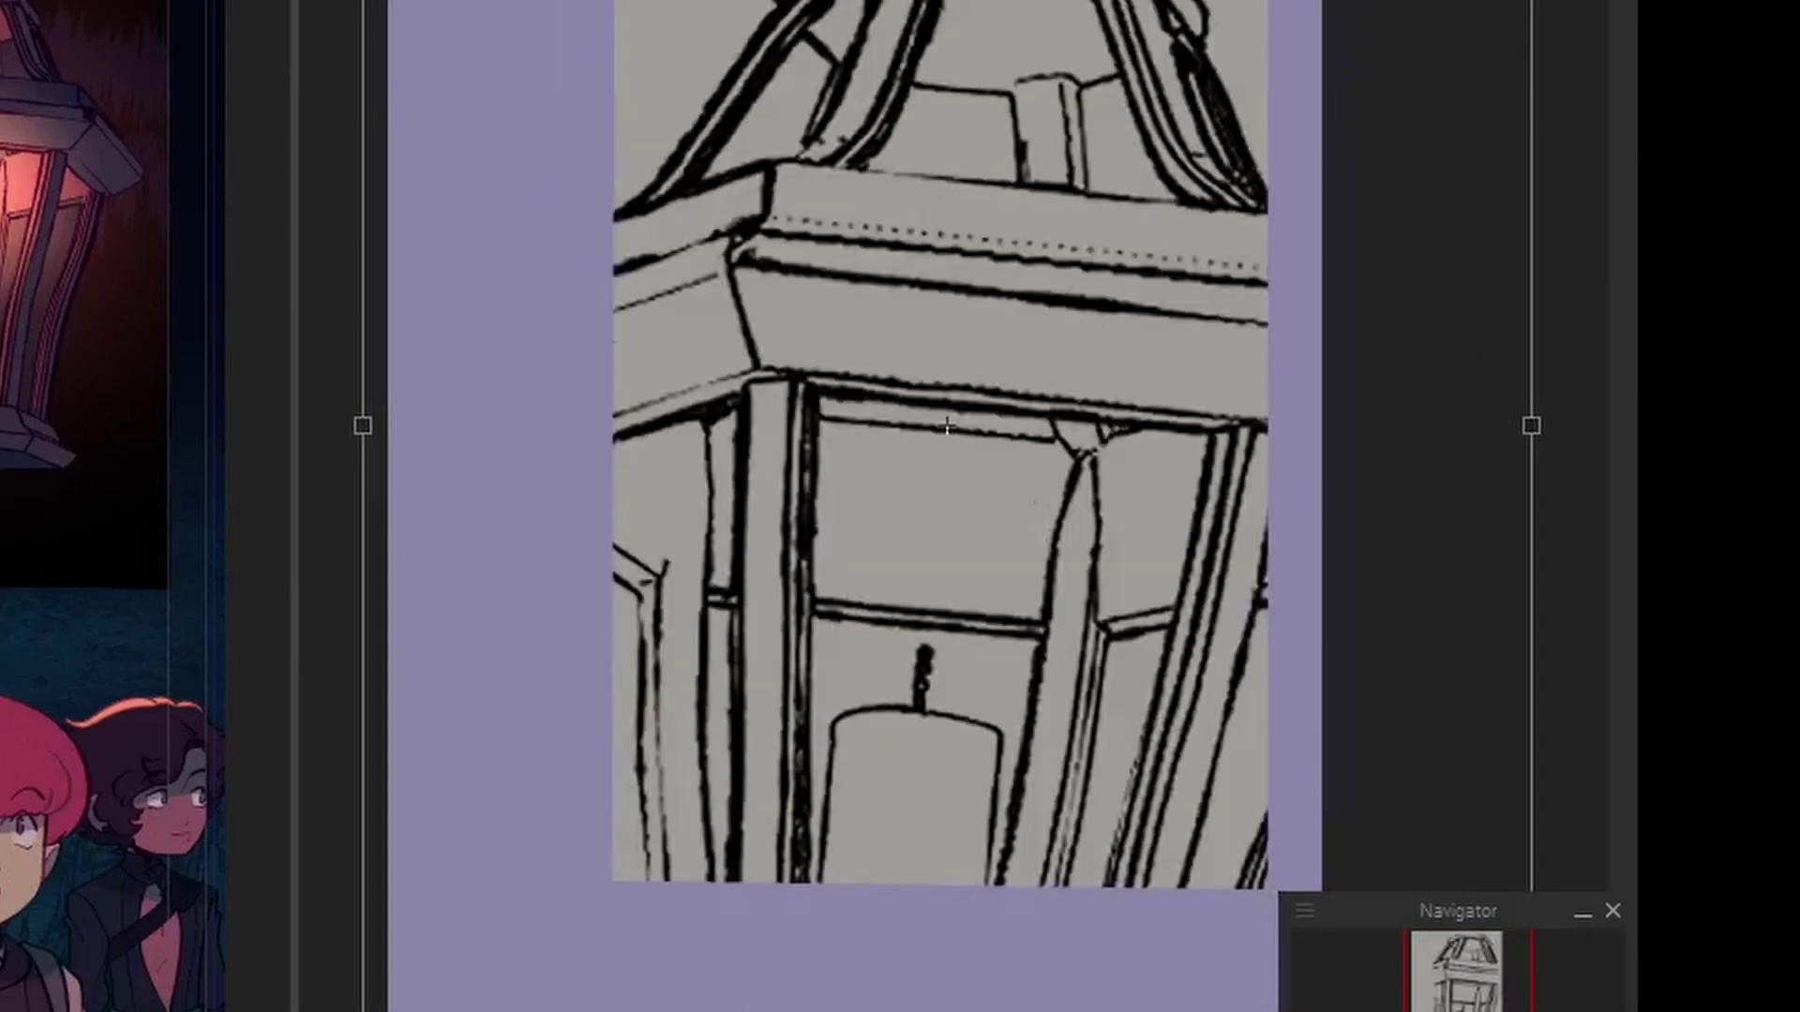
pyautogui.moveTo(1033, 816); pyautogui.dragTo(1001, 386)
pyautogui.moveTo(947, 918); pyautogui.dragTo(947, 1011)
pyautogui.scroll(5, 1205, 675)
pyautogui.scroll(2, 1117, 784)
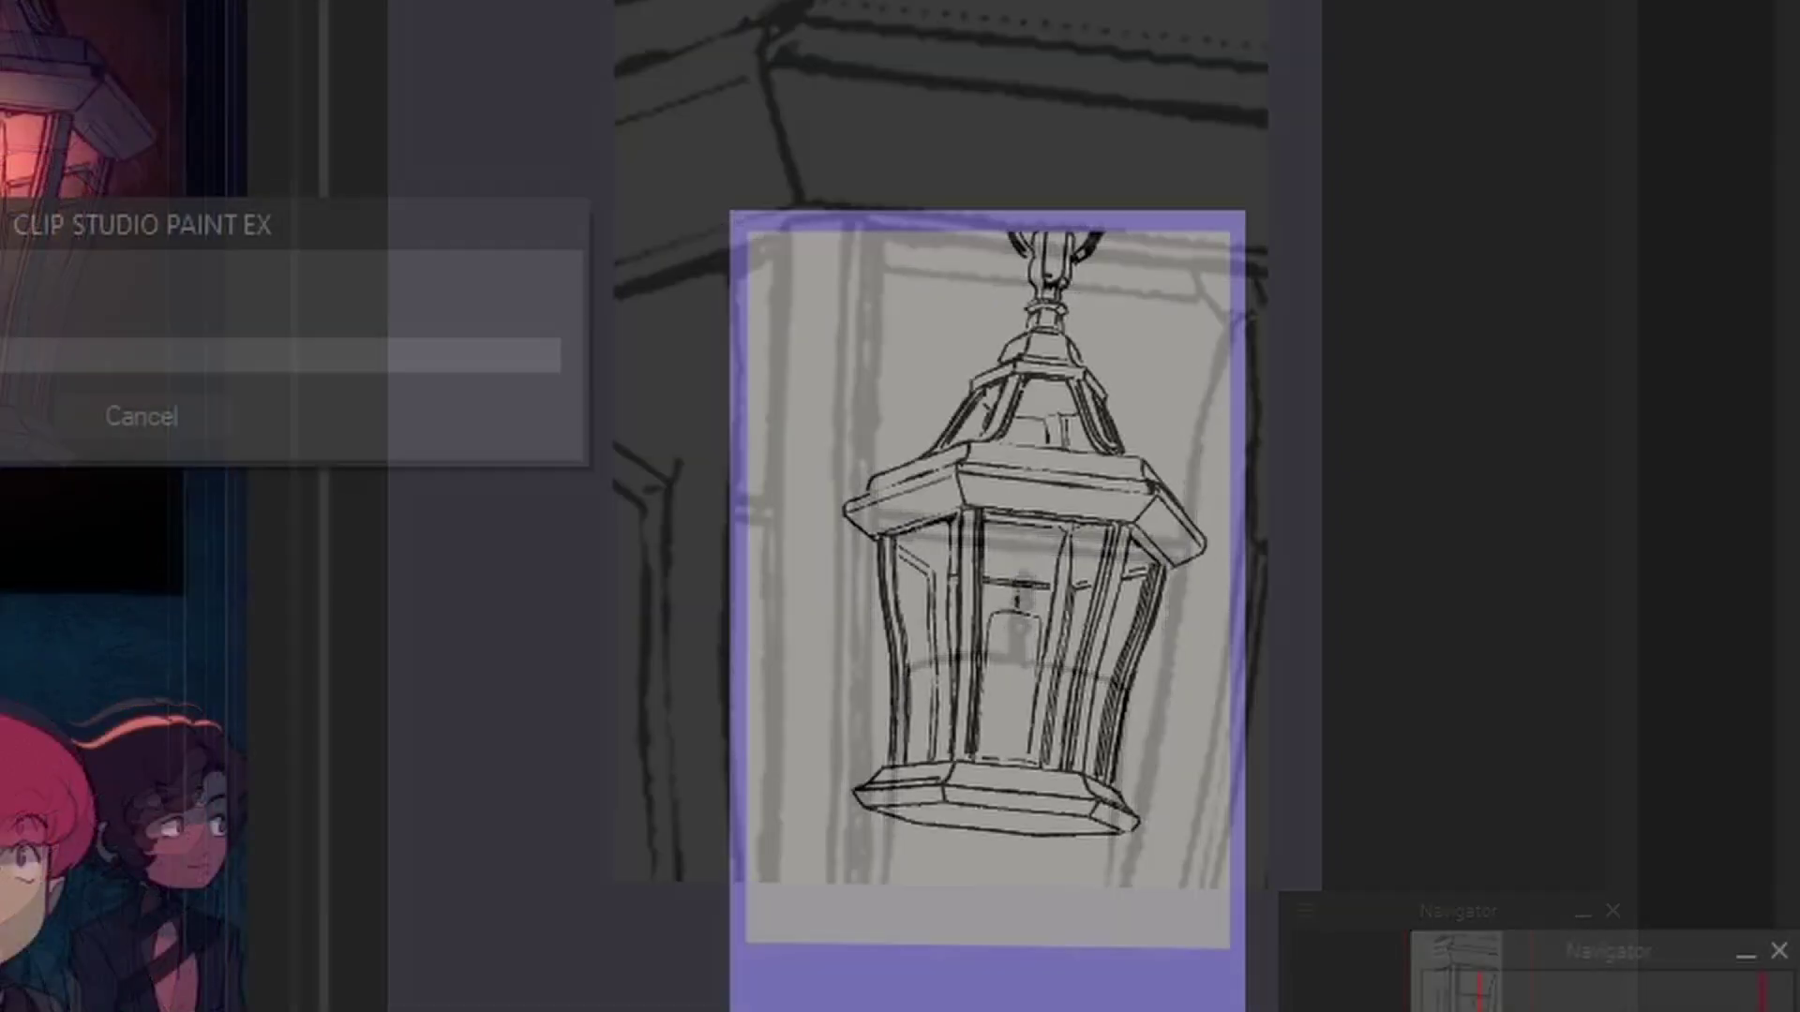
# Examine the thickness and quality of the lantern's vector lines up close
pyautogui.hotkey('ctrl', '+')
pyautogui.hotkey('ctrl', '+')
pyautogui.hotkey('ctrl', '+')
pyautogui.hotkey('ctrl', '+')
pyautogui.hotkey('ctrl', '+')
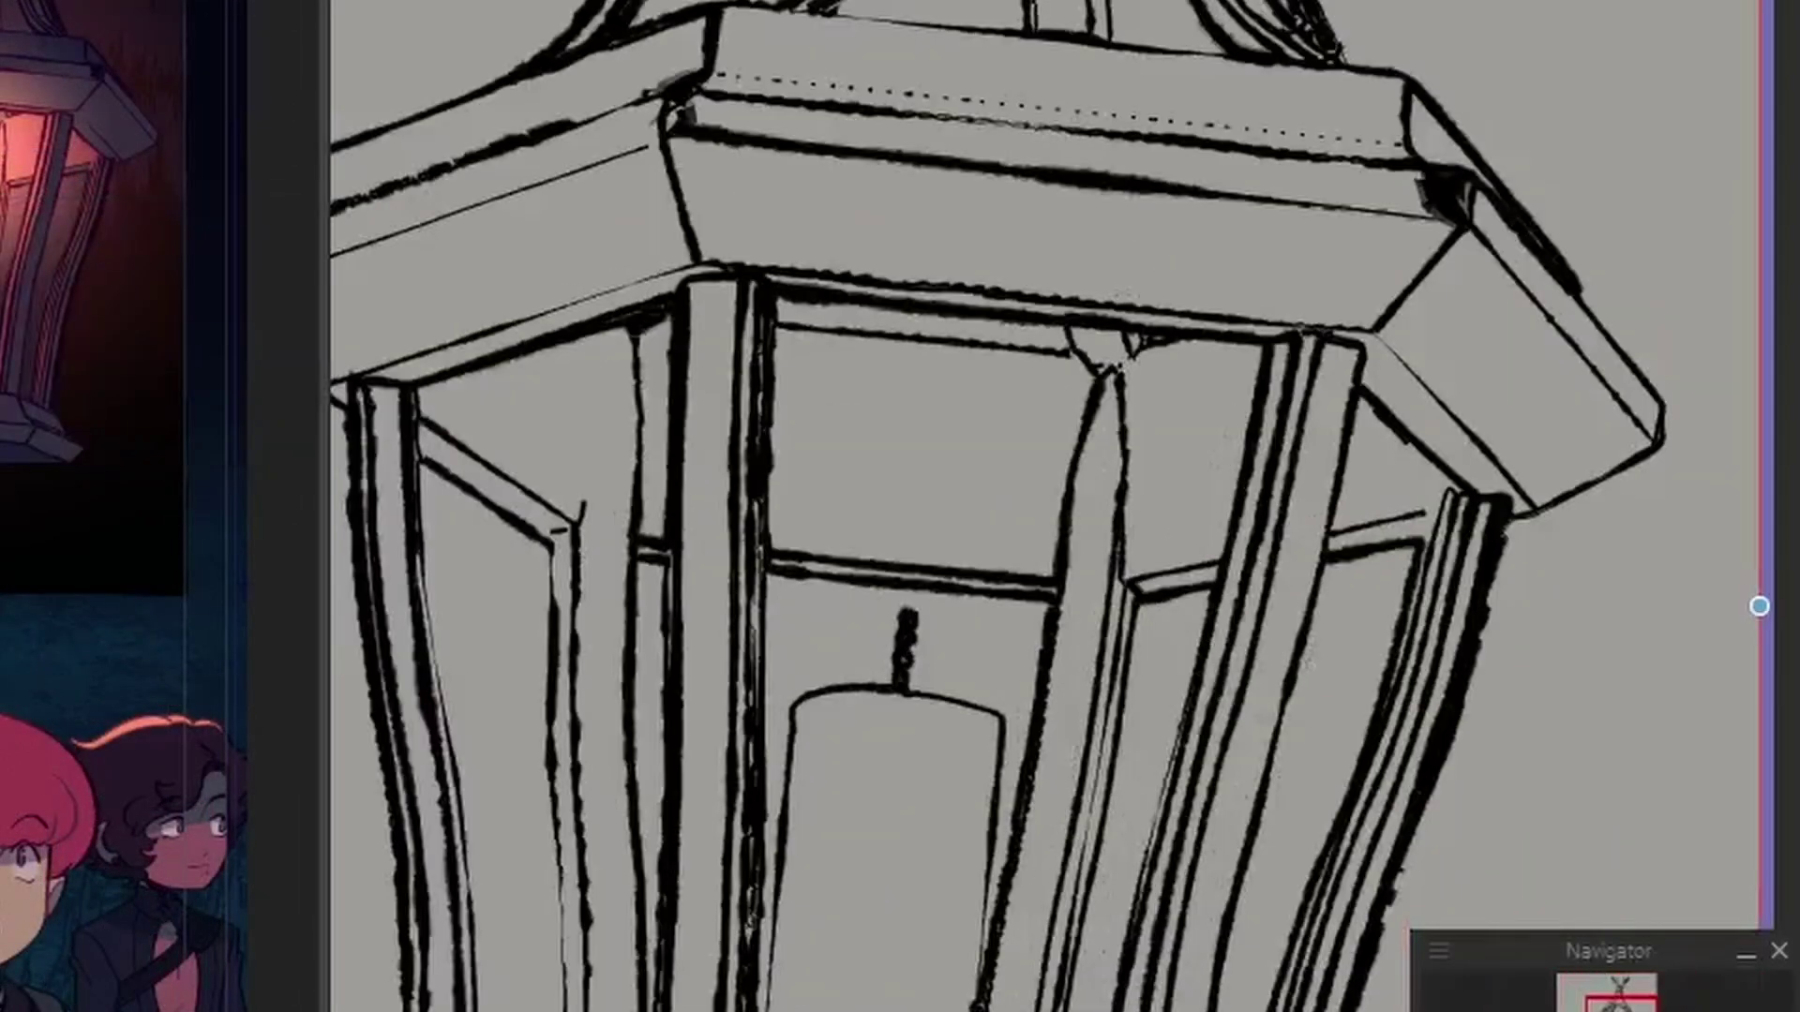
pyautogui.hotkey('ctrl', '-')
pyautogui.hotkey('ctrl', '-')
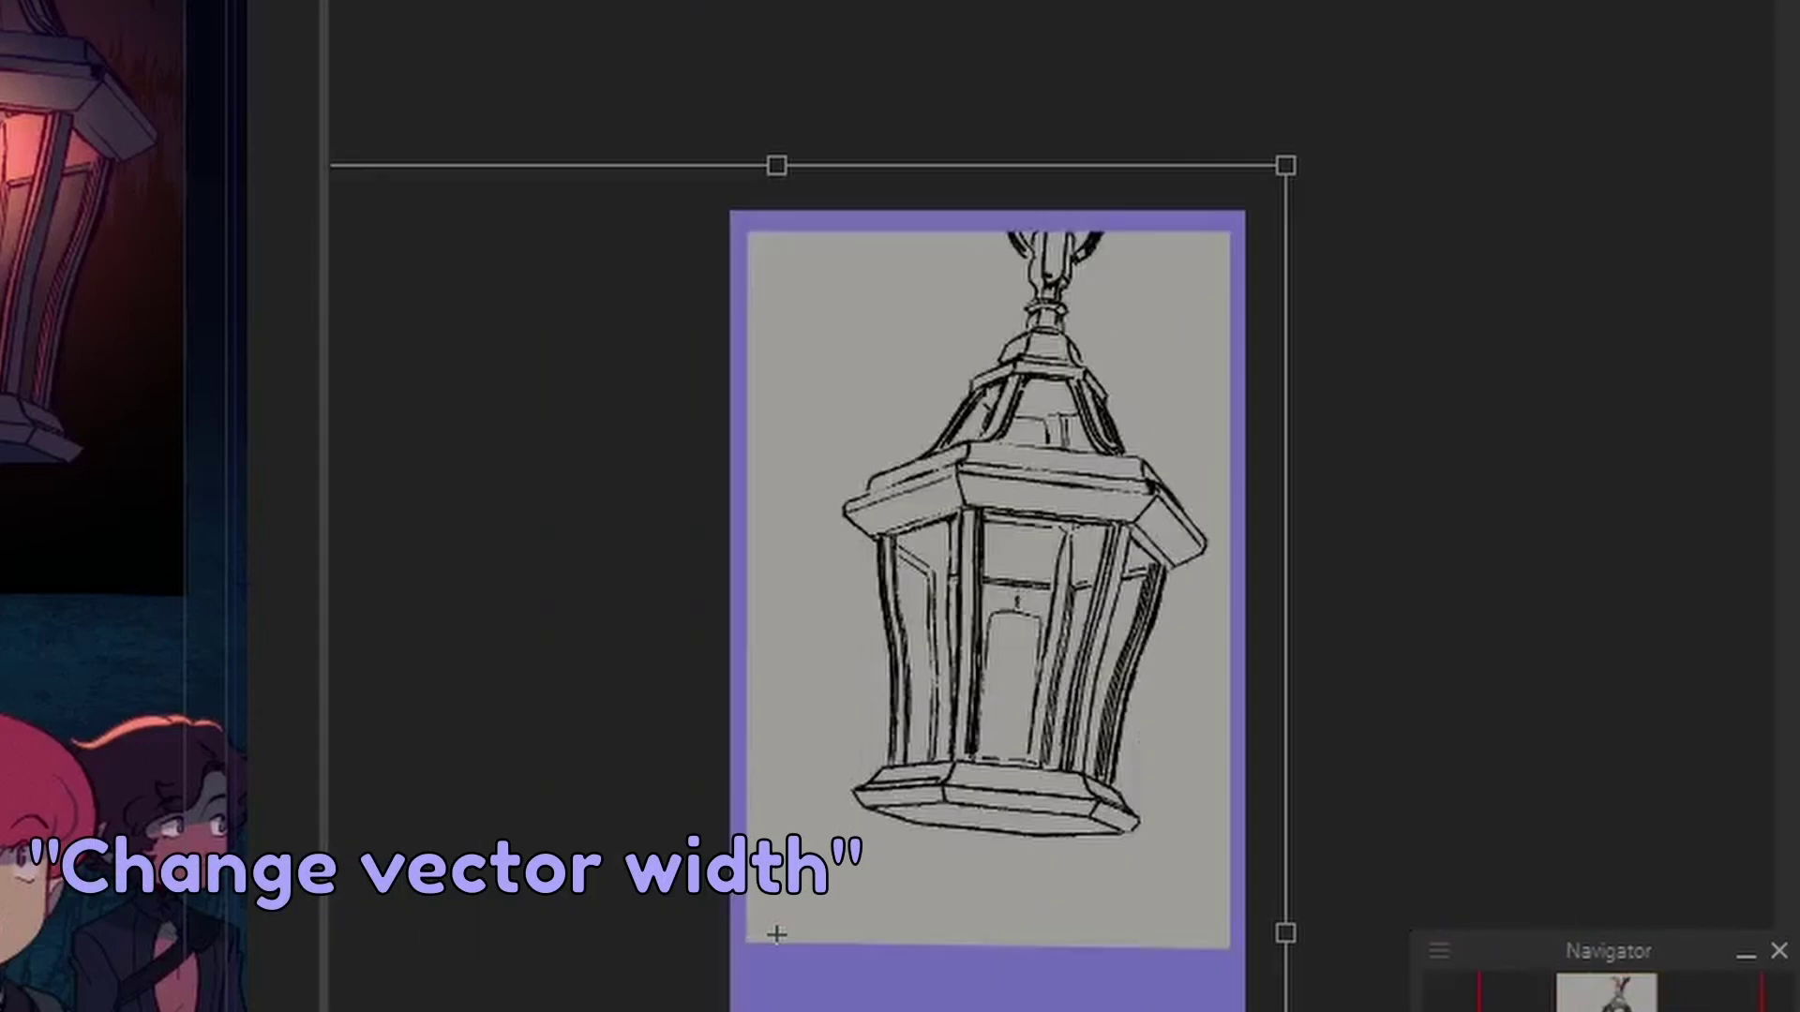
# Transform the lantern lineart again and check the line thickness around the lantern's base
pyautogui.moveTo(777, 934); pyautogui.dragTo(470, 932)
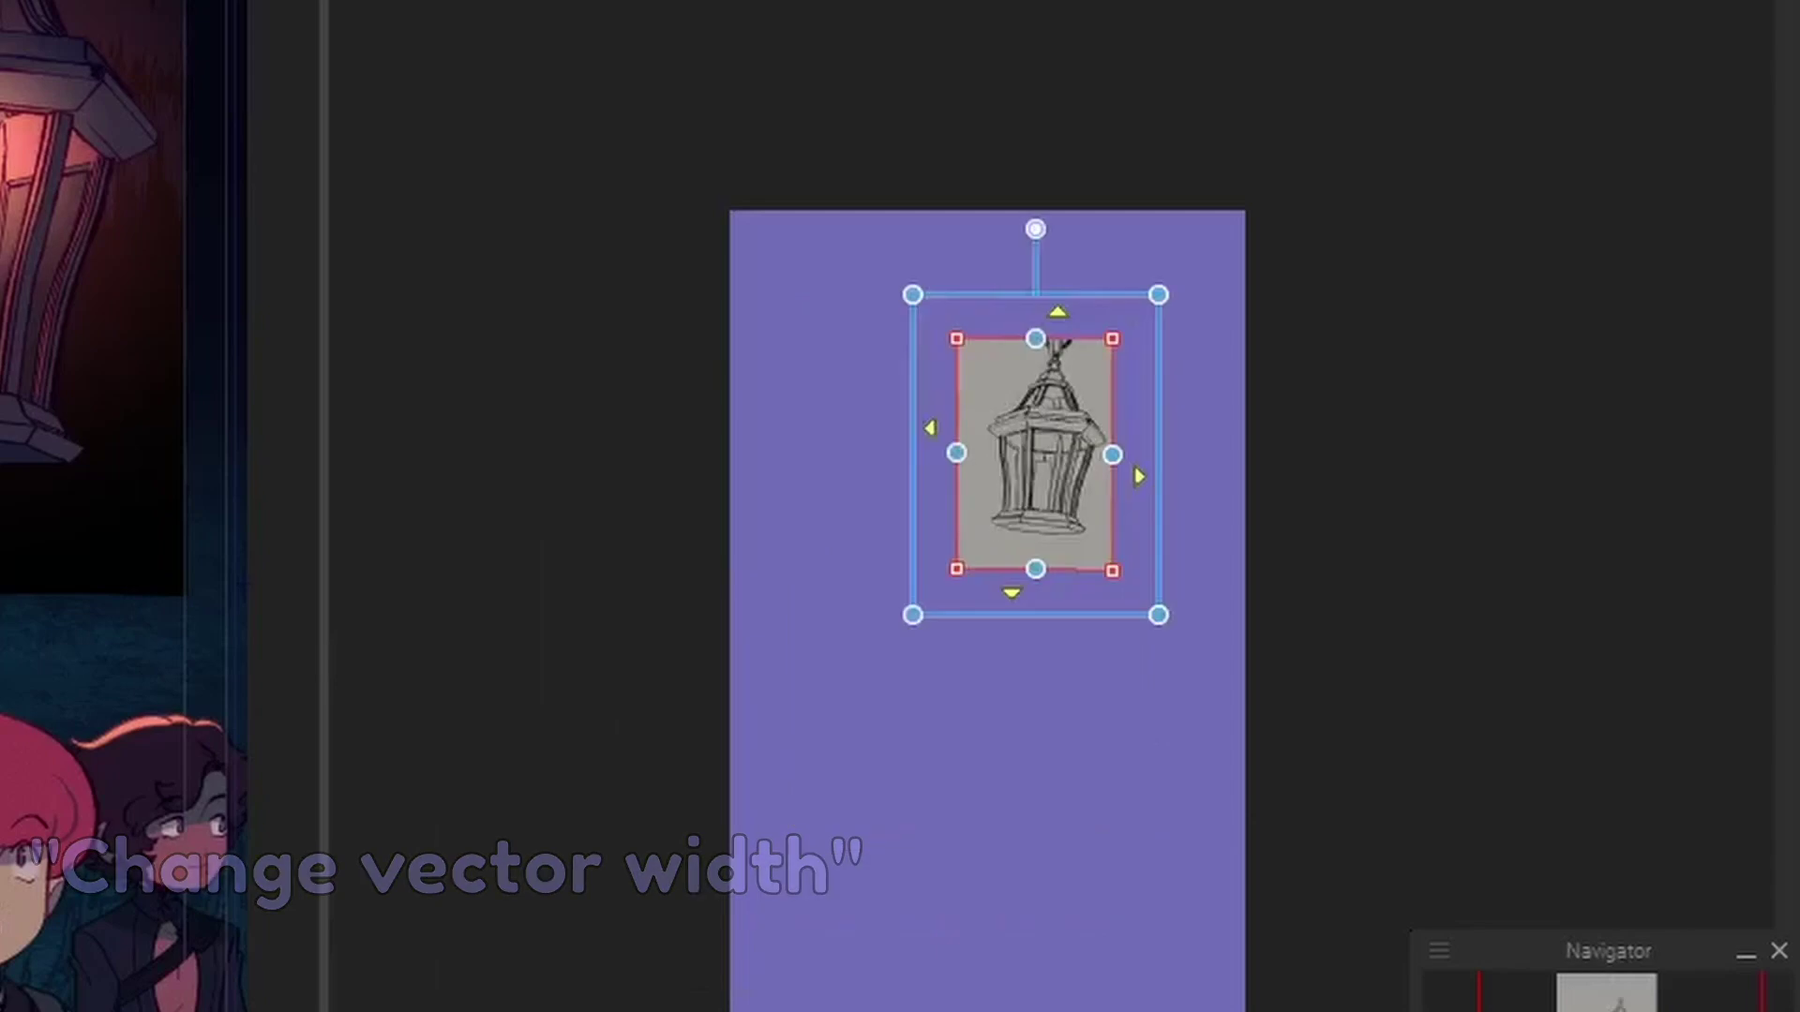
pyautogui.scroll(5, 1078, 637)
pyautogui.scroll(1, 1059, 585)
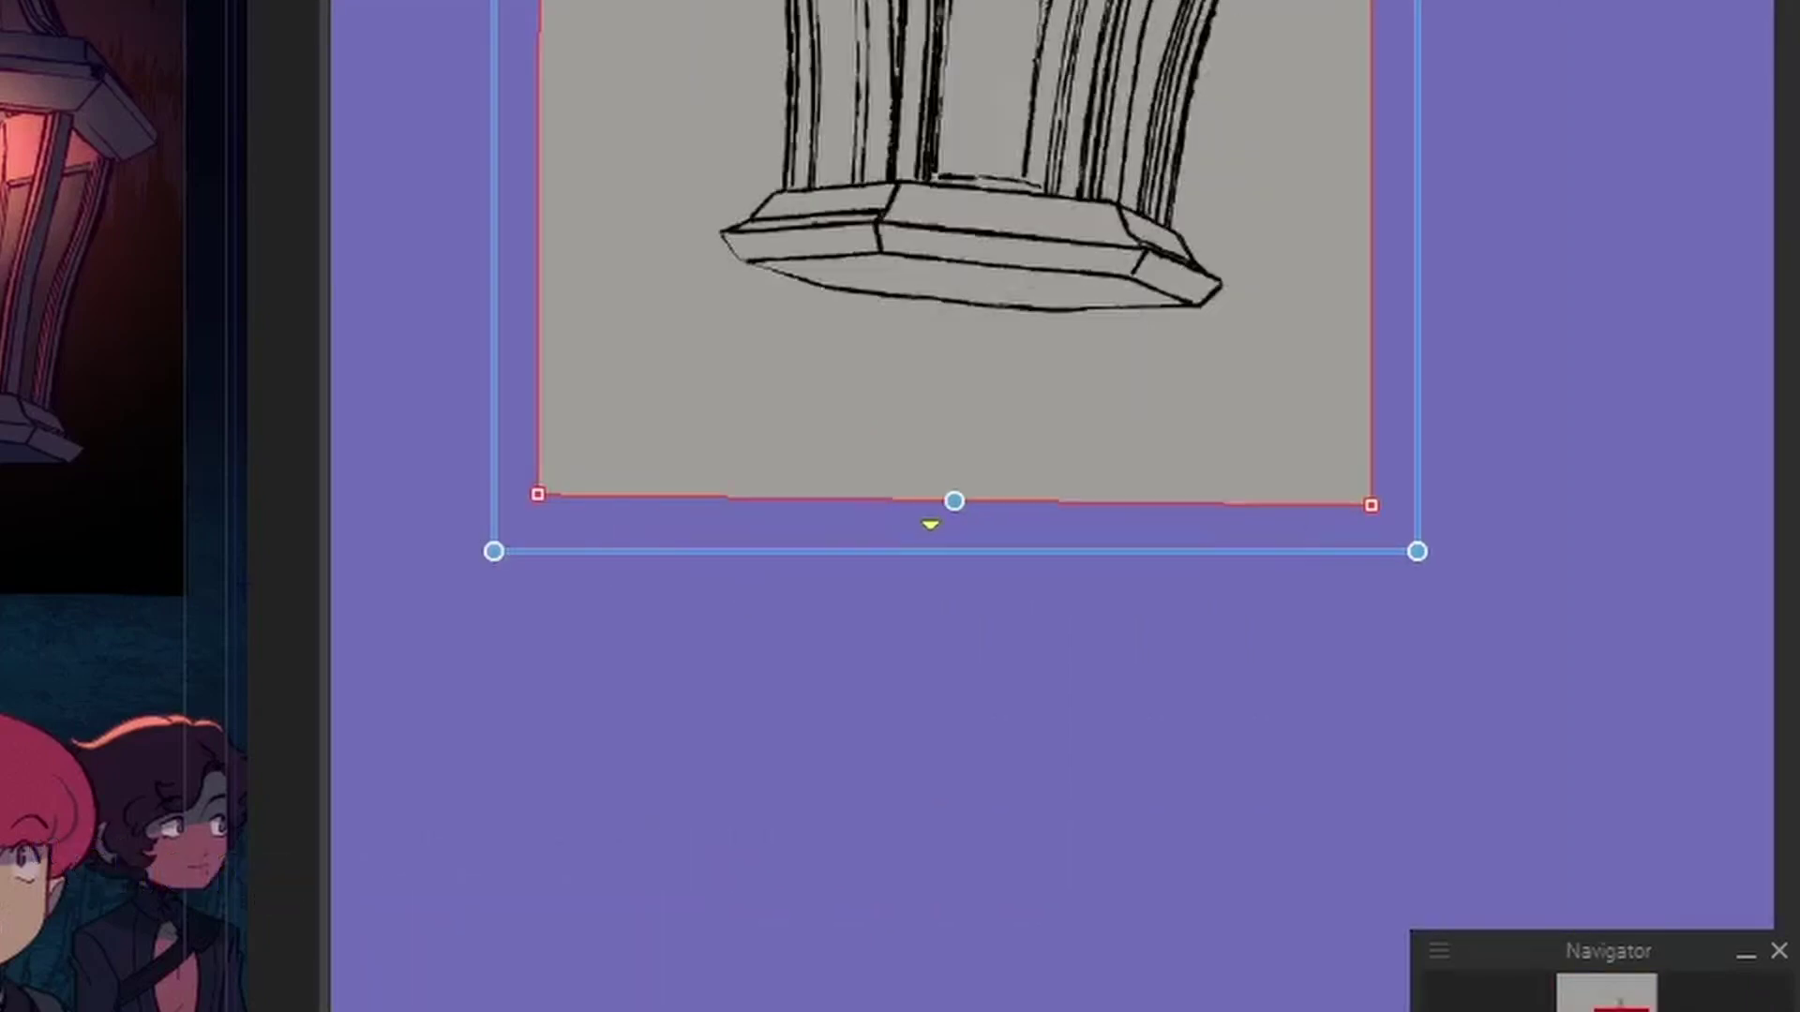
pyautogui.moveTo(1614, 1011); pyautogui.dragTo(1619, 1011)
pyautogui.scroll(-3, 1620, 1011)
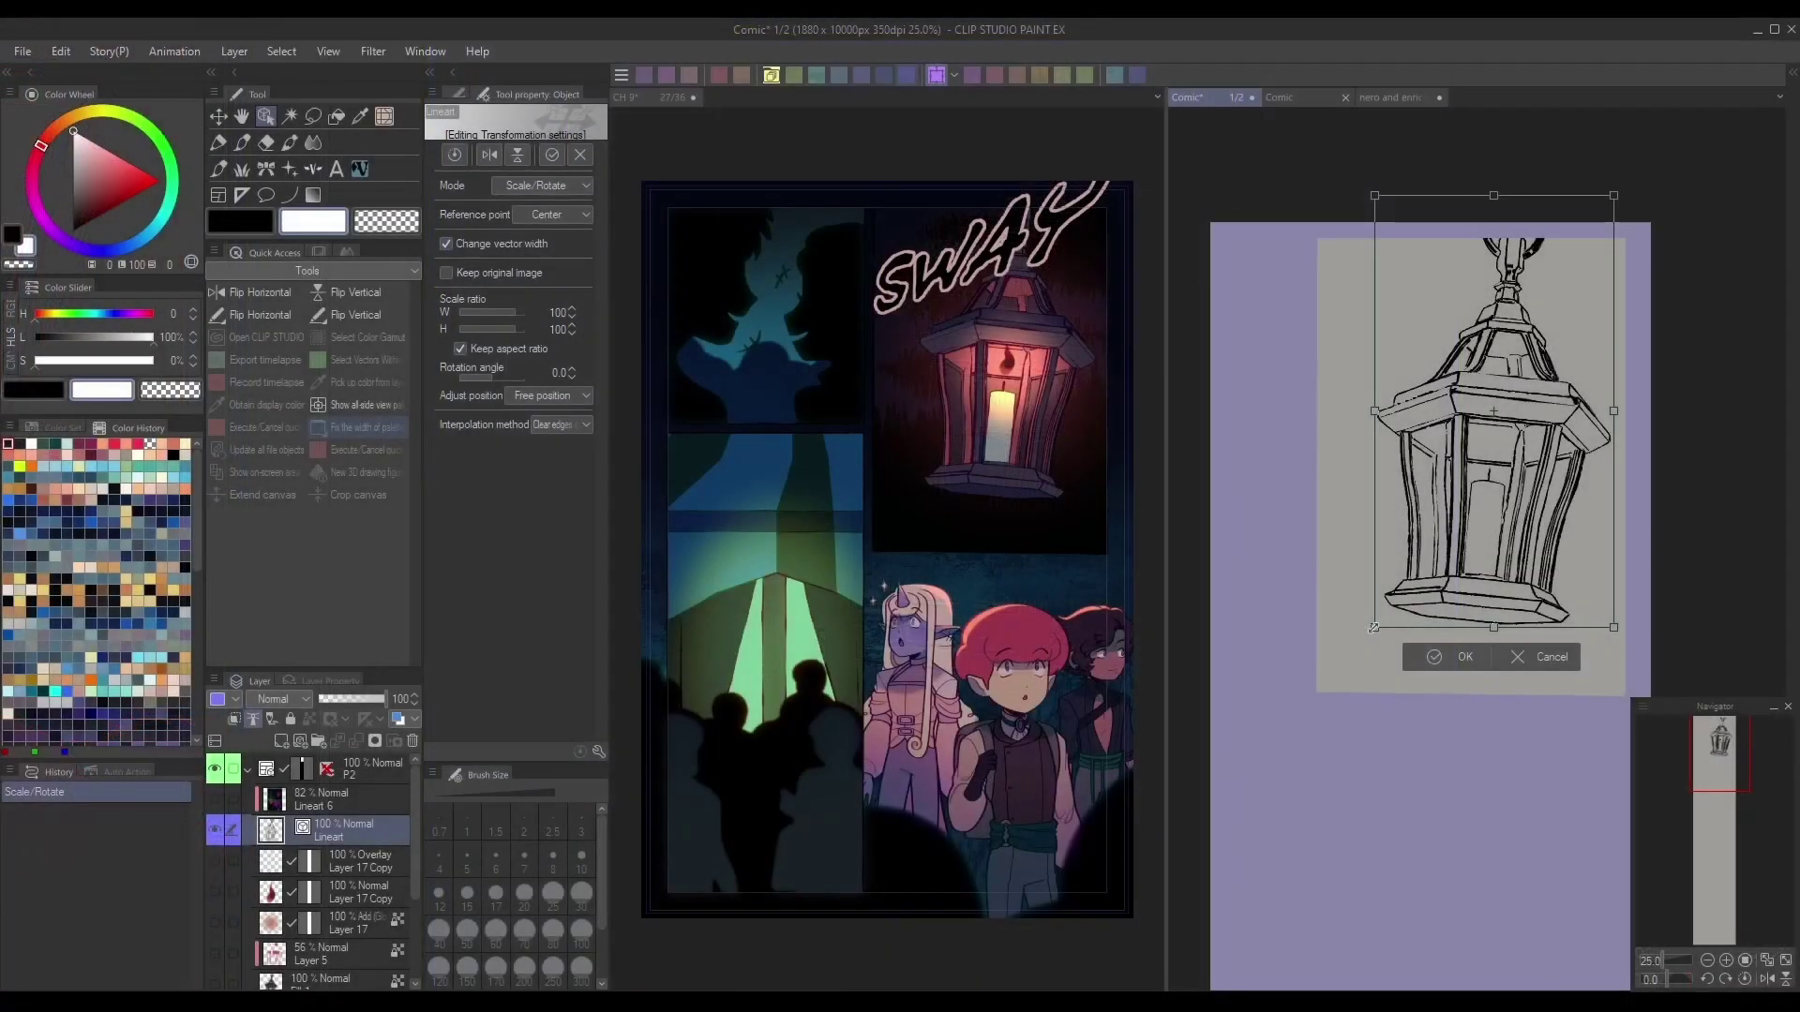
# Scale the lantern lineart to 166% with Change vector width enabled and reposition it within the panel
pyautogui.moveTo(1374, 628); pyautogui.dragTo(1027, 908)
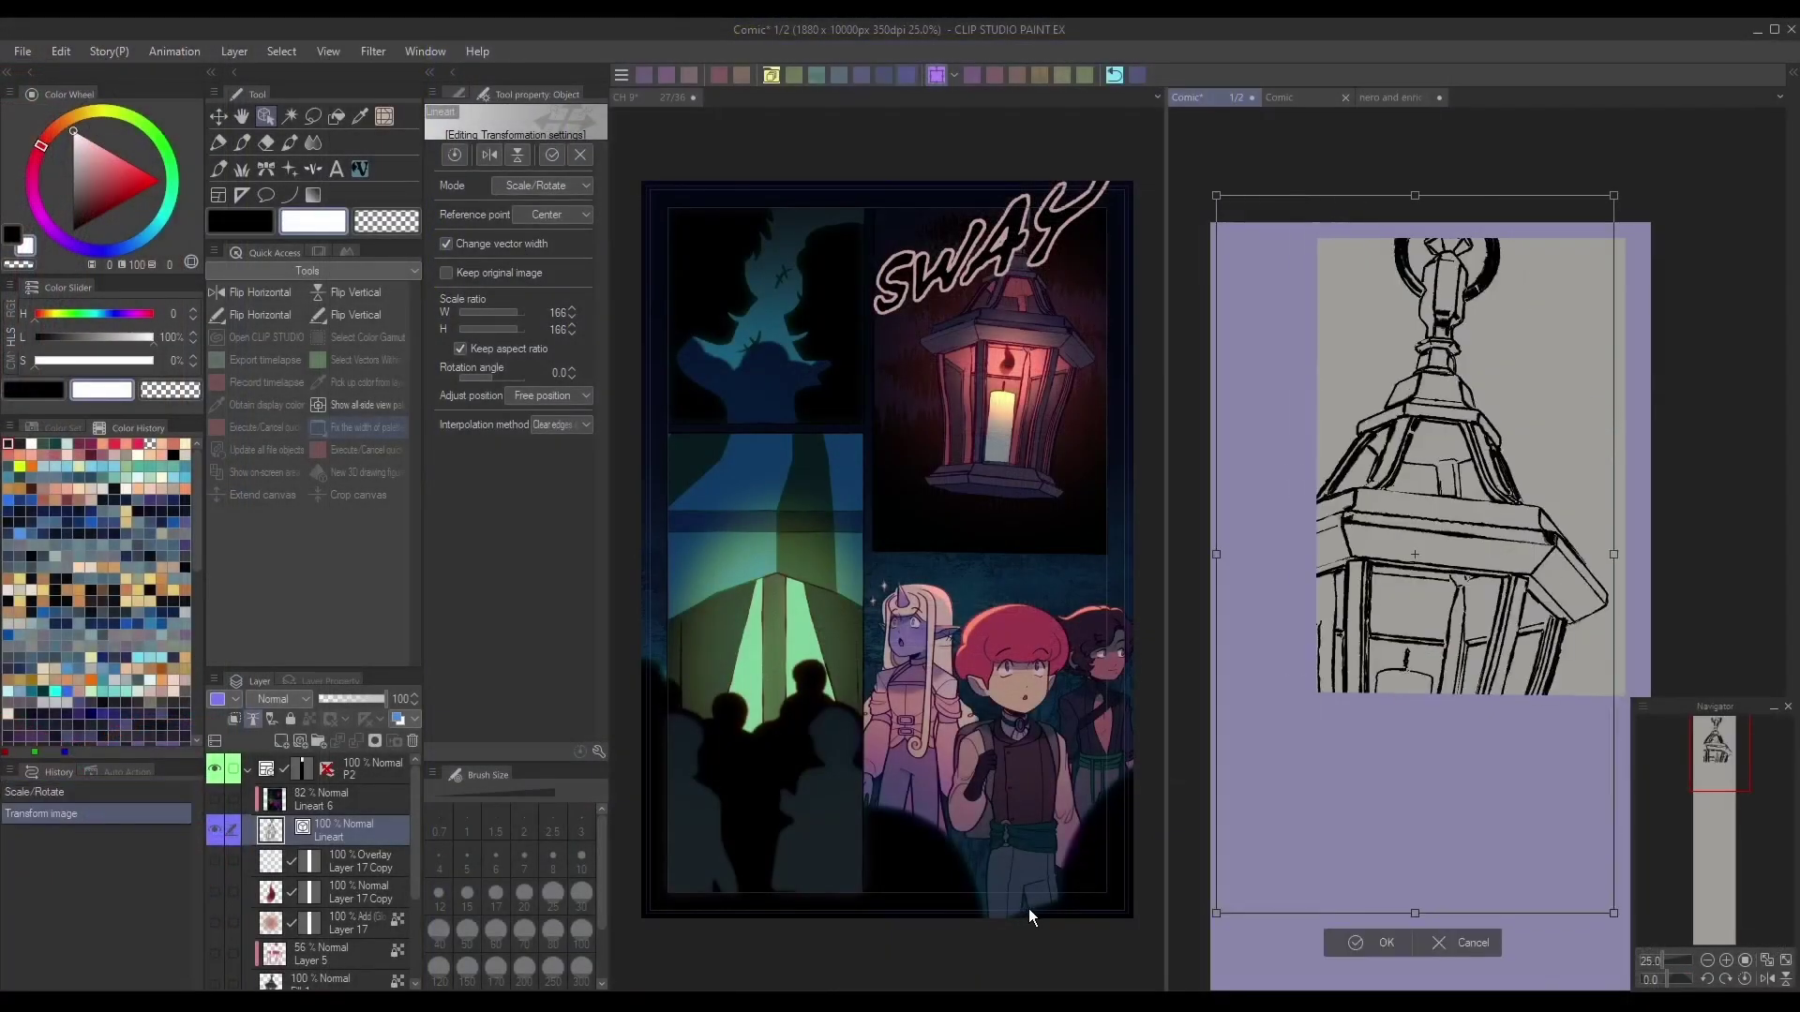
pyautogui.moveTo(1474, 715); pyautogui.dragTo(1562, 562)
pyautogui.press('Return')
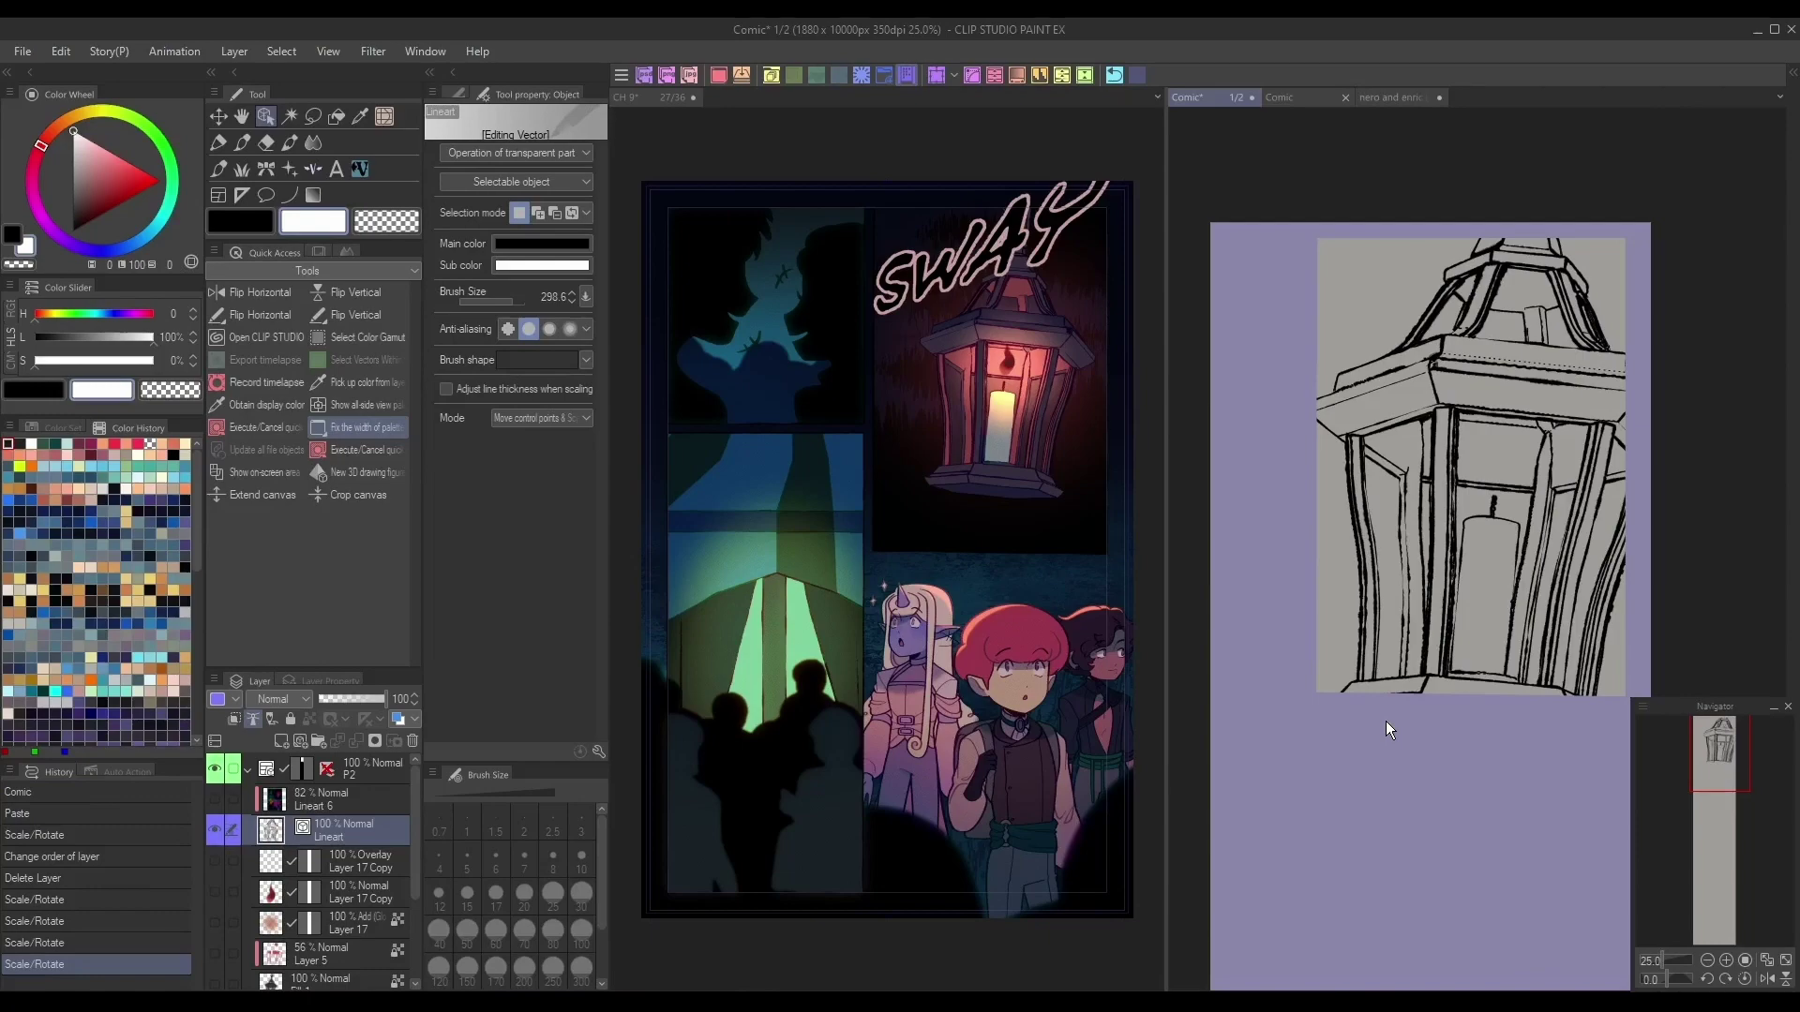
# Scale the lantern lineart down to 65% with Change vector width disabled and move it within the panel
pyautogui.hotkey('ctrl', 't')
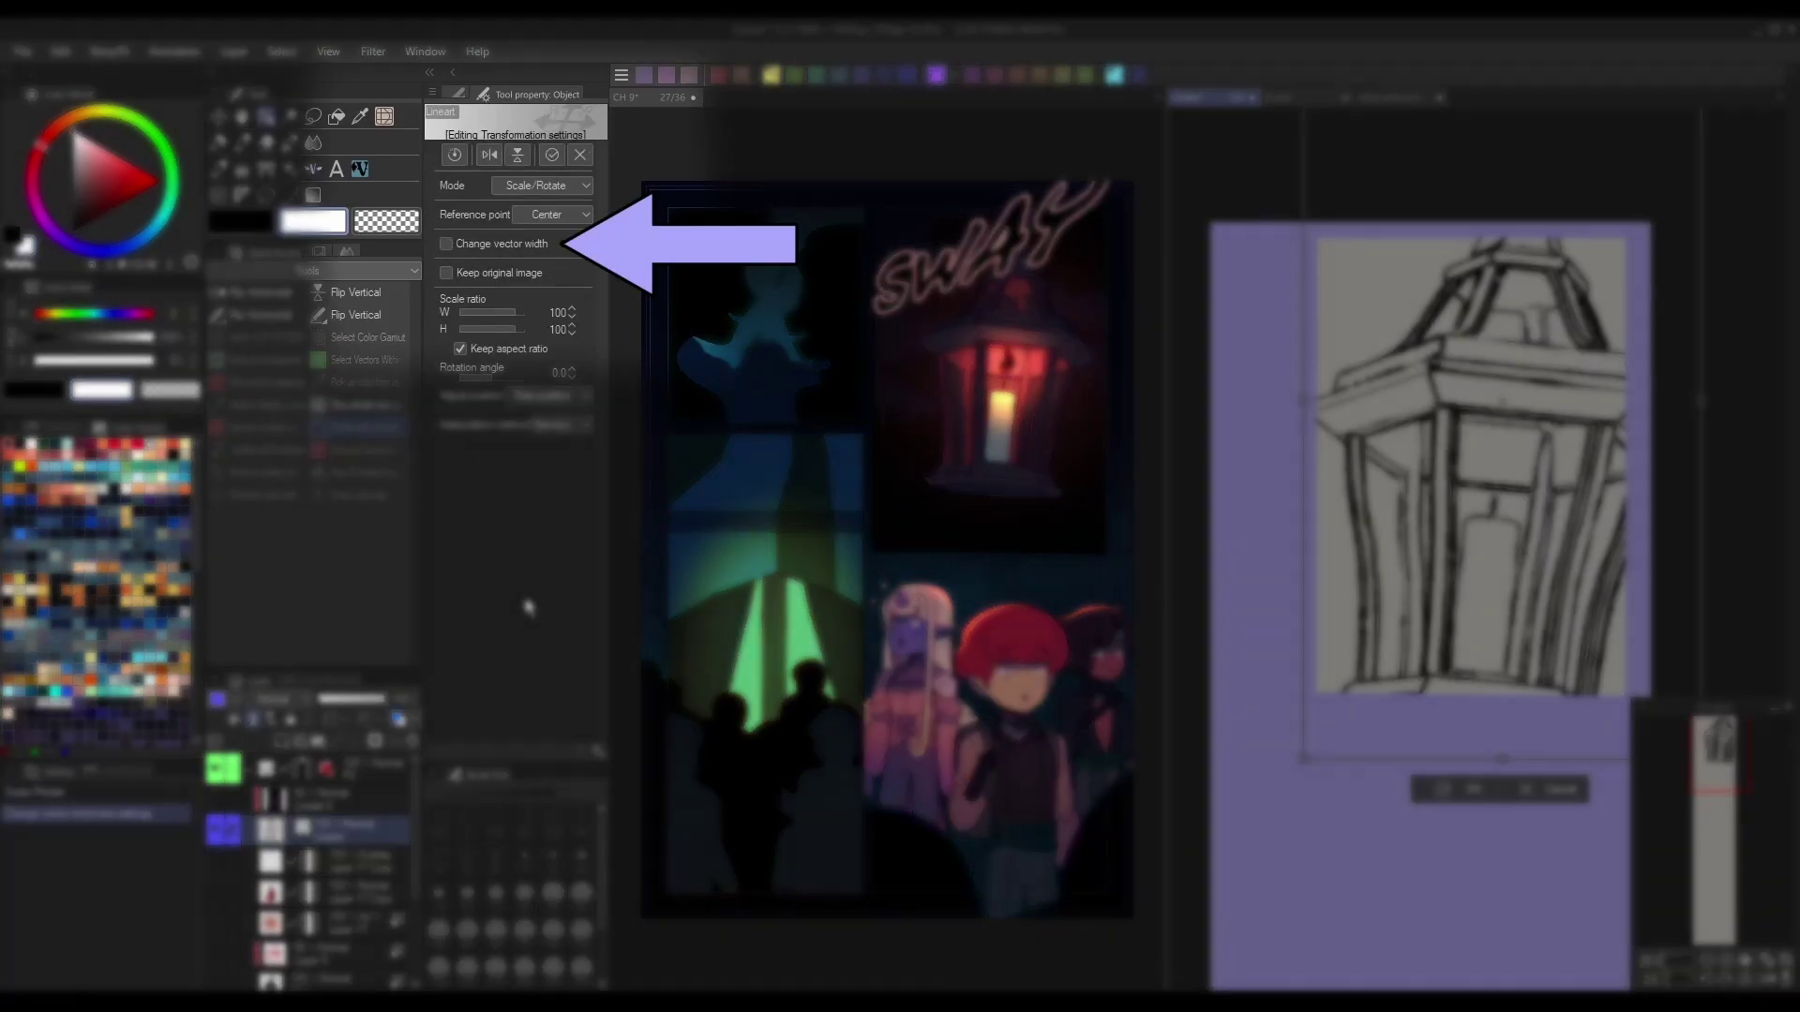
pyautogui.moveTo(1303, 759); pyautogui.dragTo(1442, 509)
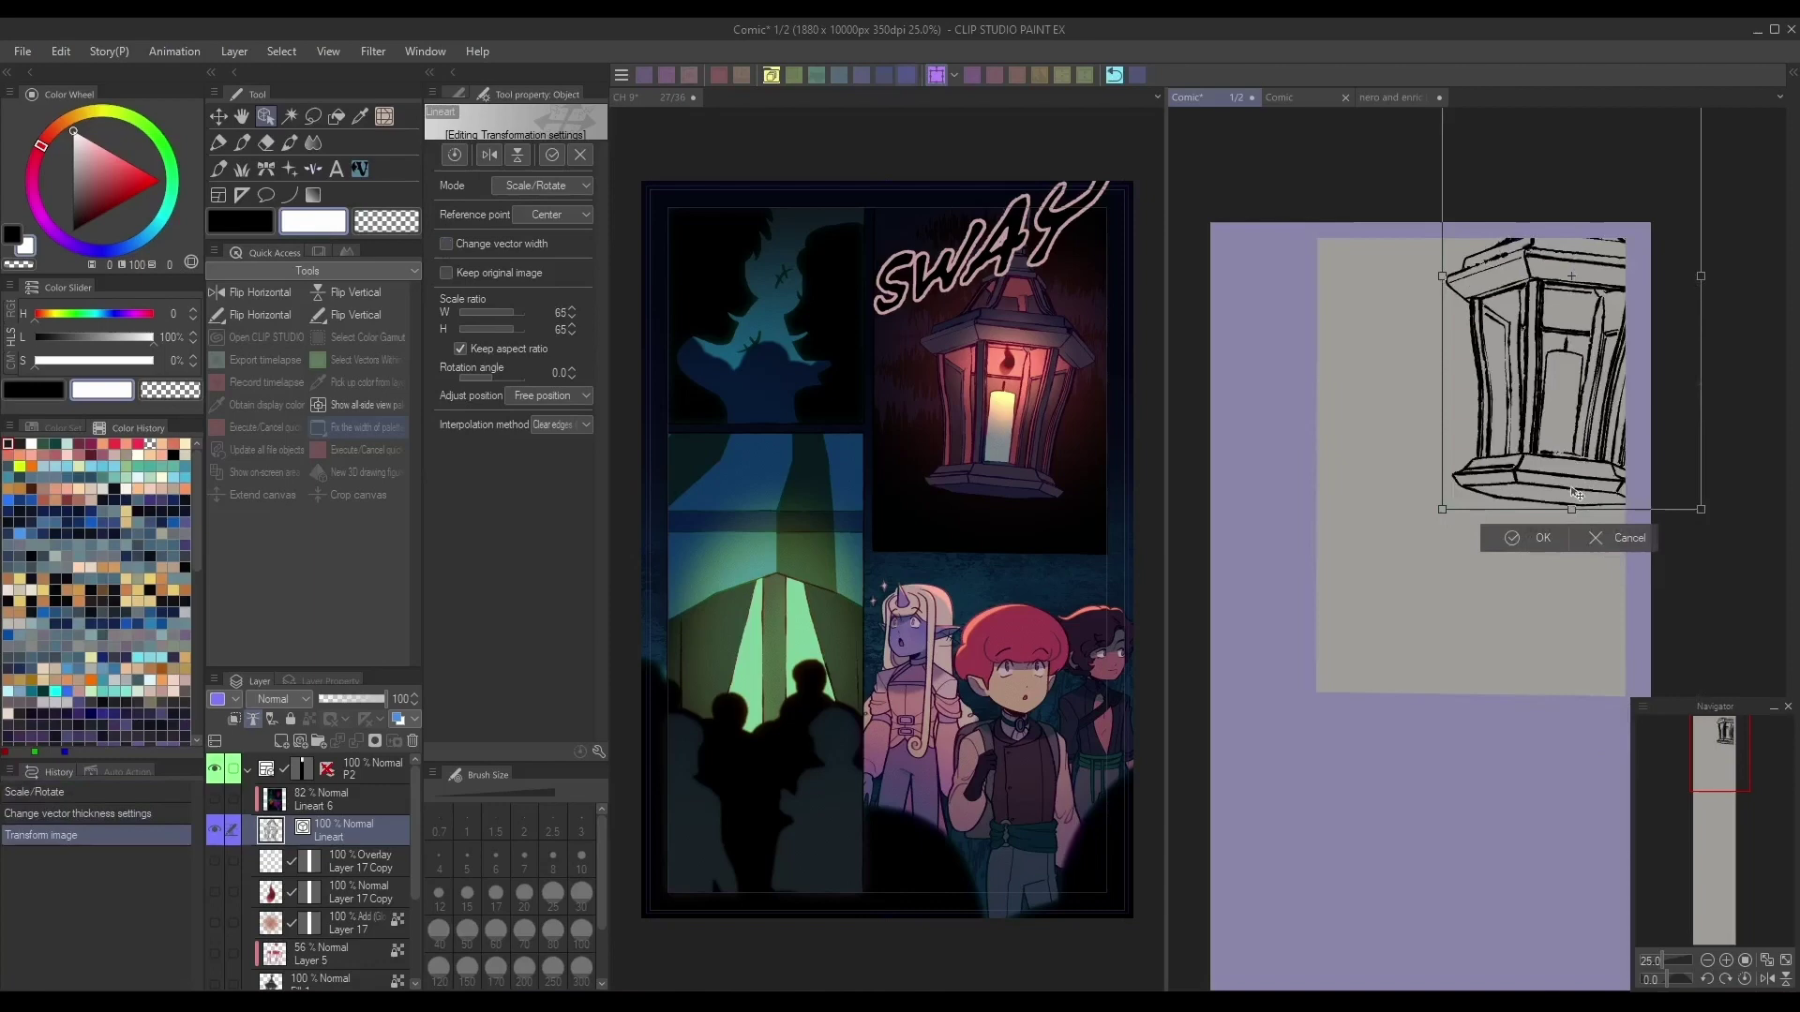
pyautogui.moveTo(1571, 509); pyautogui.dragTo(1571, 329)
pyautogui.moveTo(1591, 298); pyautogui.dragTo(1478, 295)
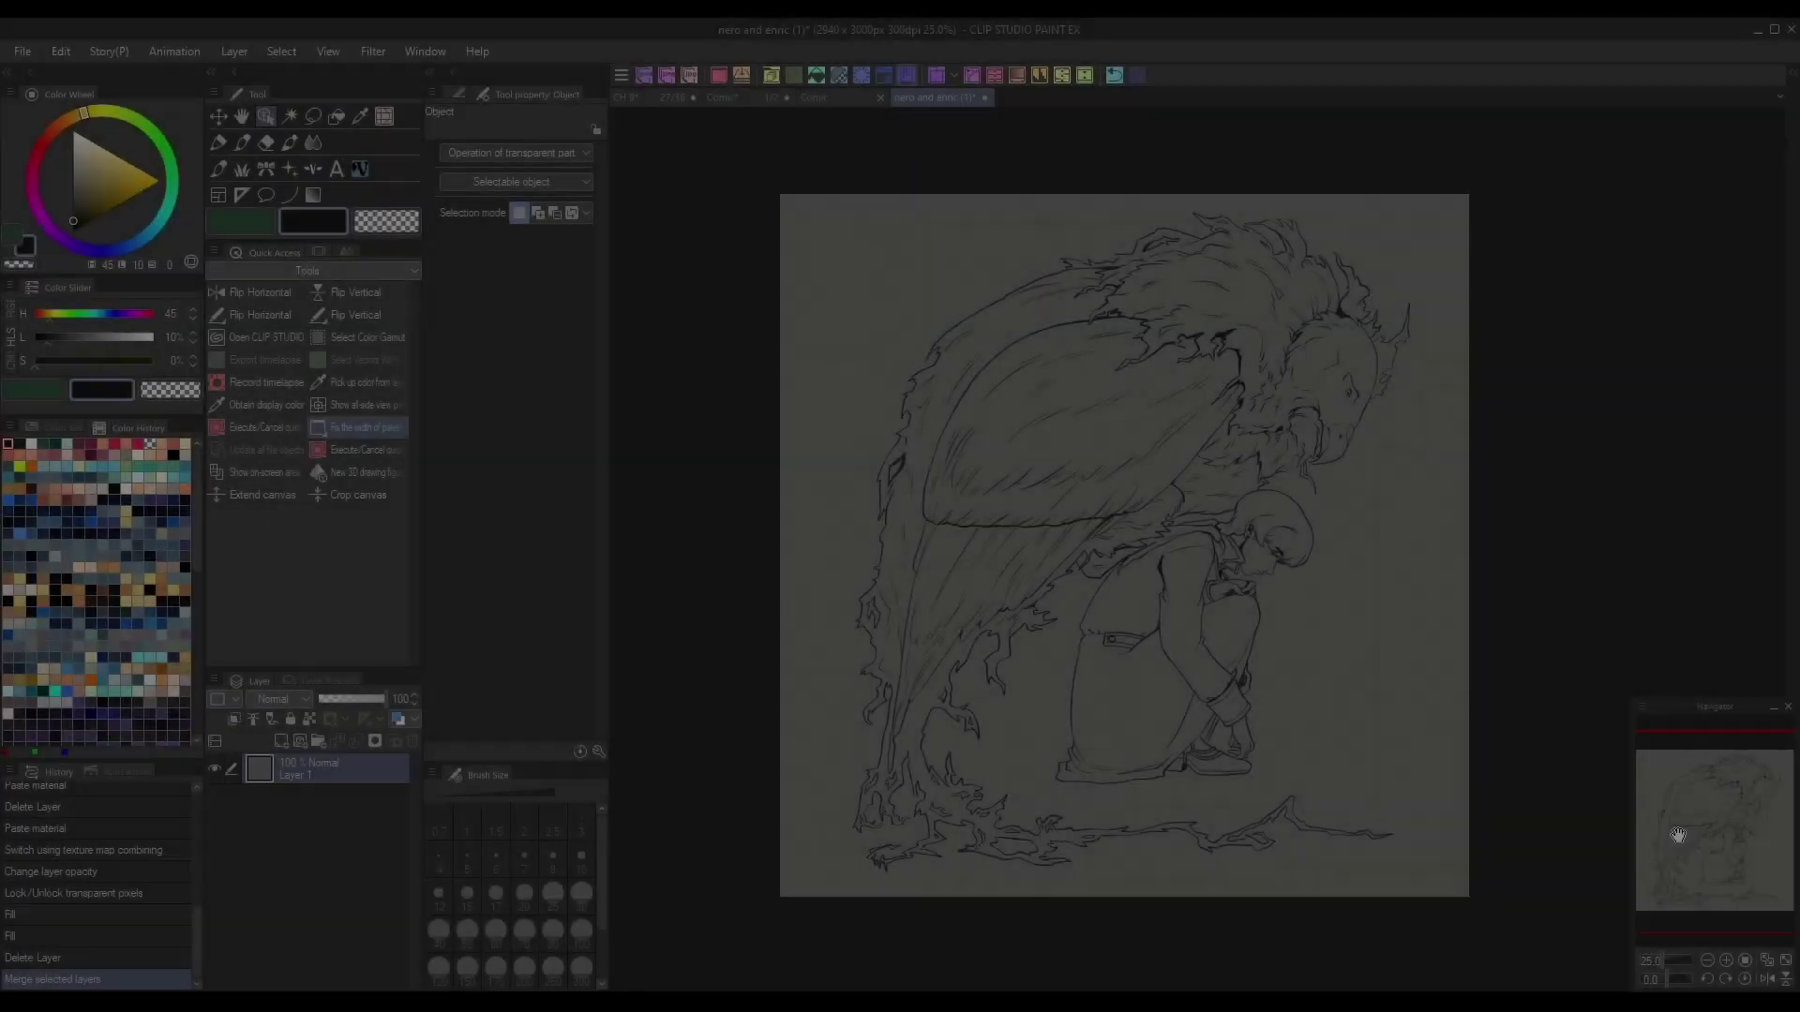
# Add a tone curve correction layer over the grey vulture drawing, brightening the paper and darkening the lines
pyautogui.click(1725, 960)
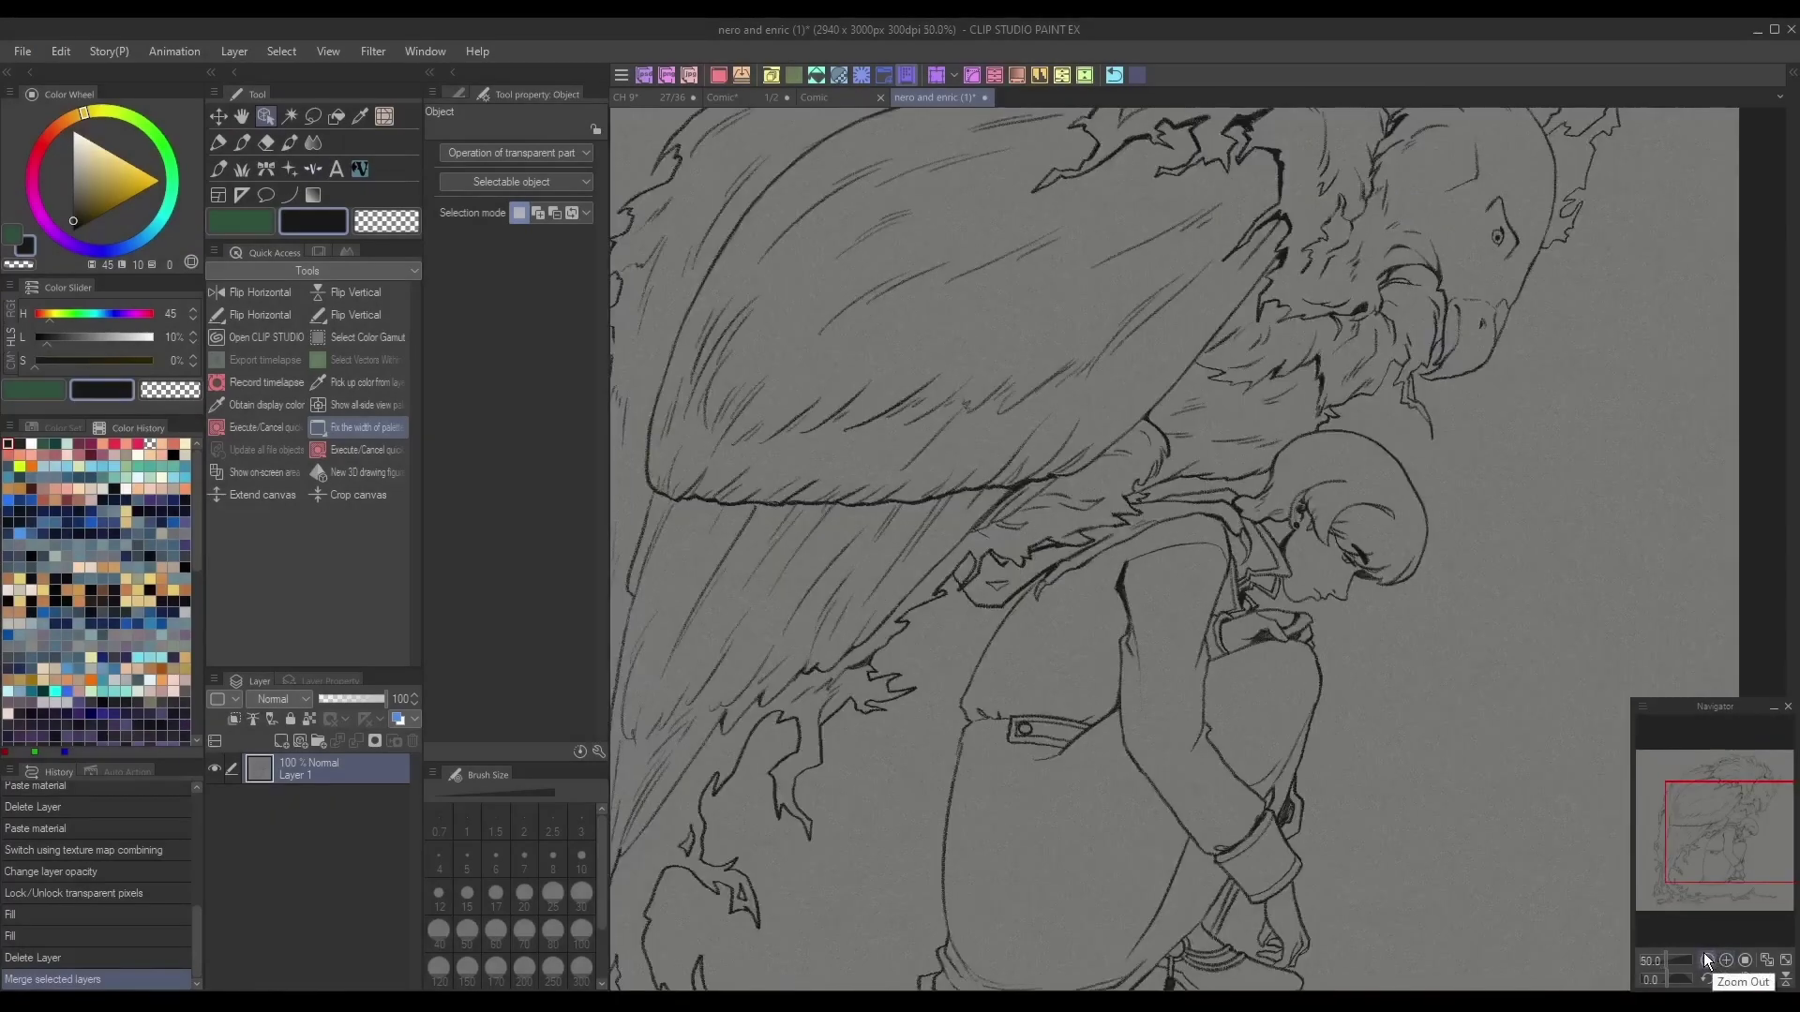
pyautogui.click(1704, 960)
pyautogui.click(1704, 960)
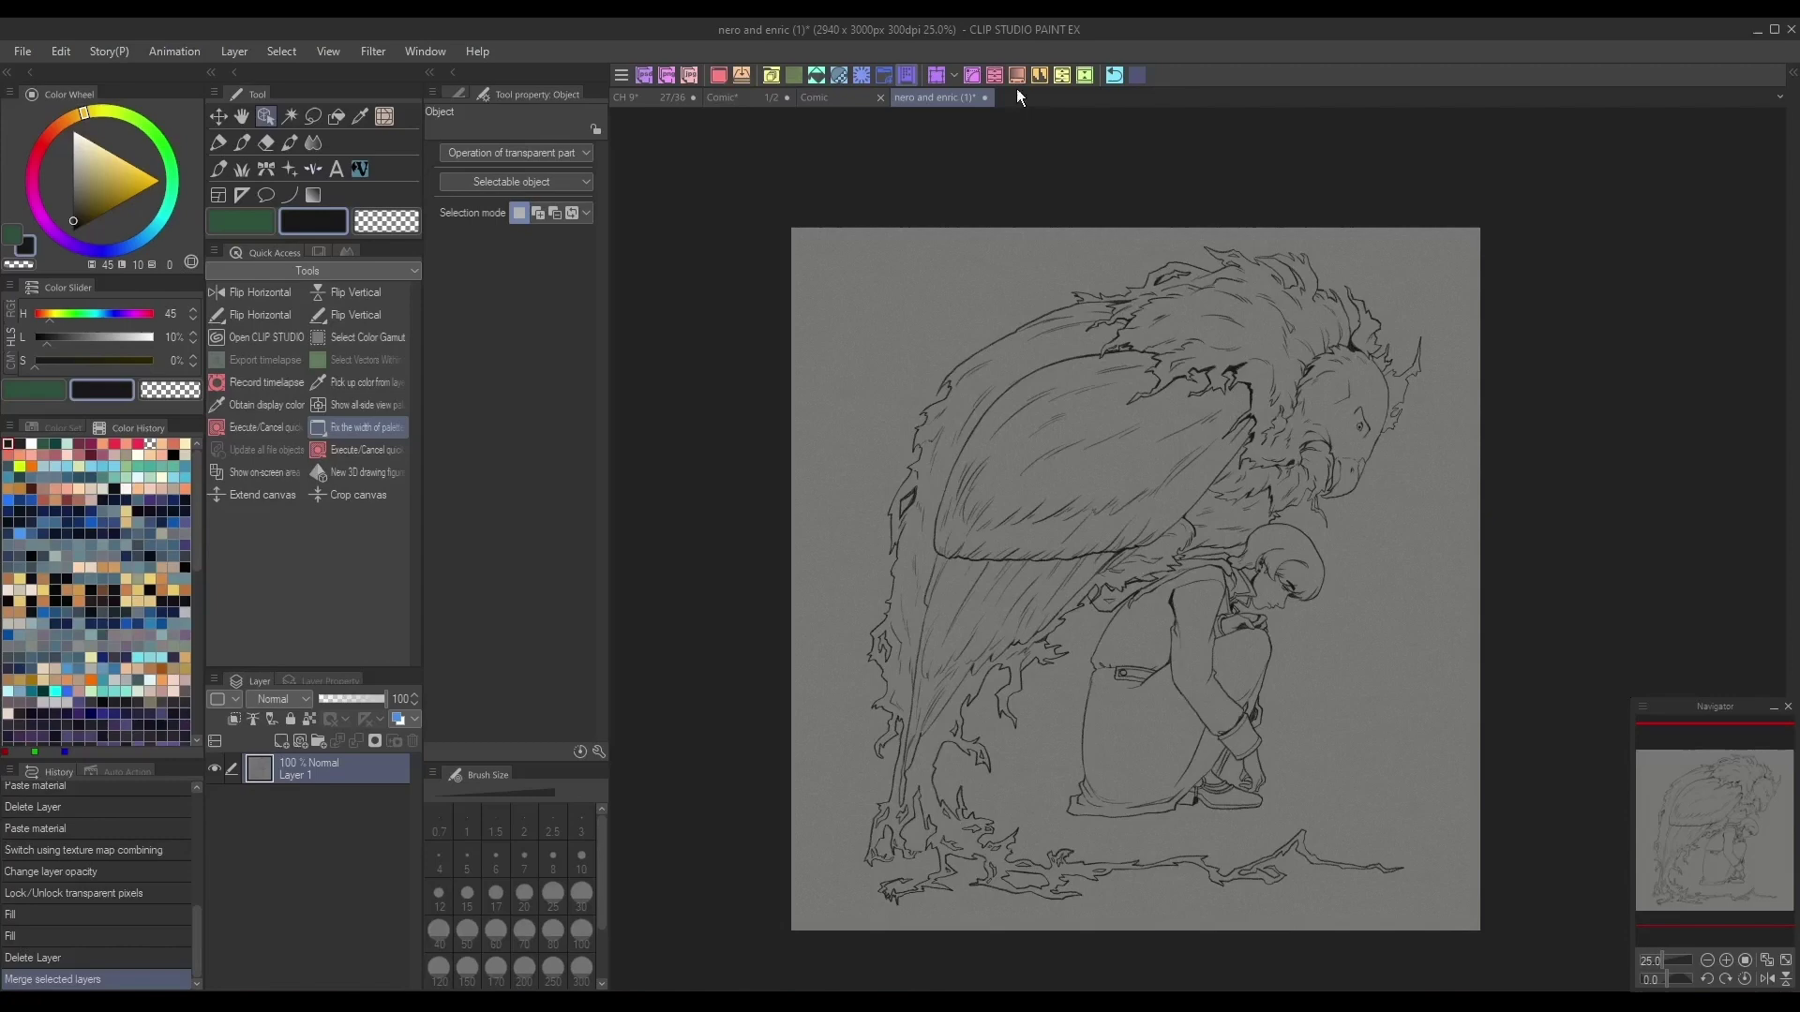
pyautogui.click(973, 79)
pyautogui.moveTo(501, 687); pyautogui.dragTo(455, 730)
pyautogui.moveTo(483, 644); pyautogui.dragTo(472, 518)
pyautogui.moveTo(426, 755); pyautogui.dragTo(443, 794)
pyautogui.click(645, 499)
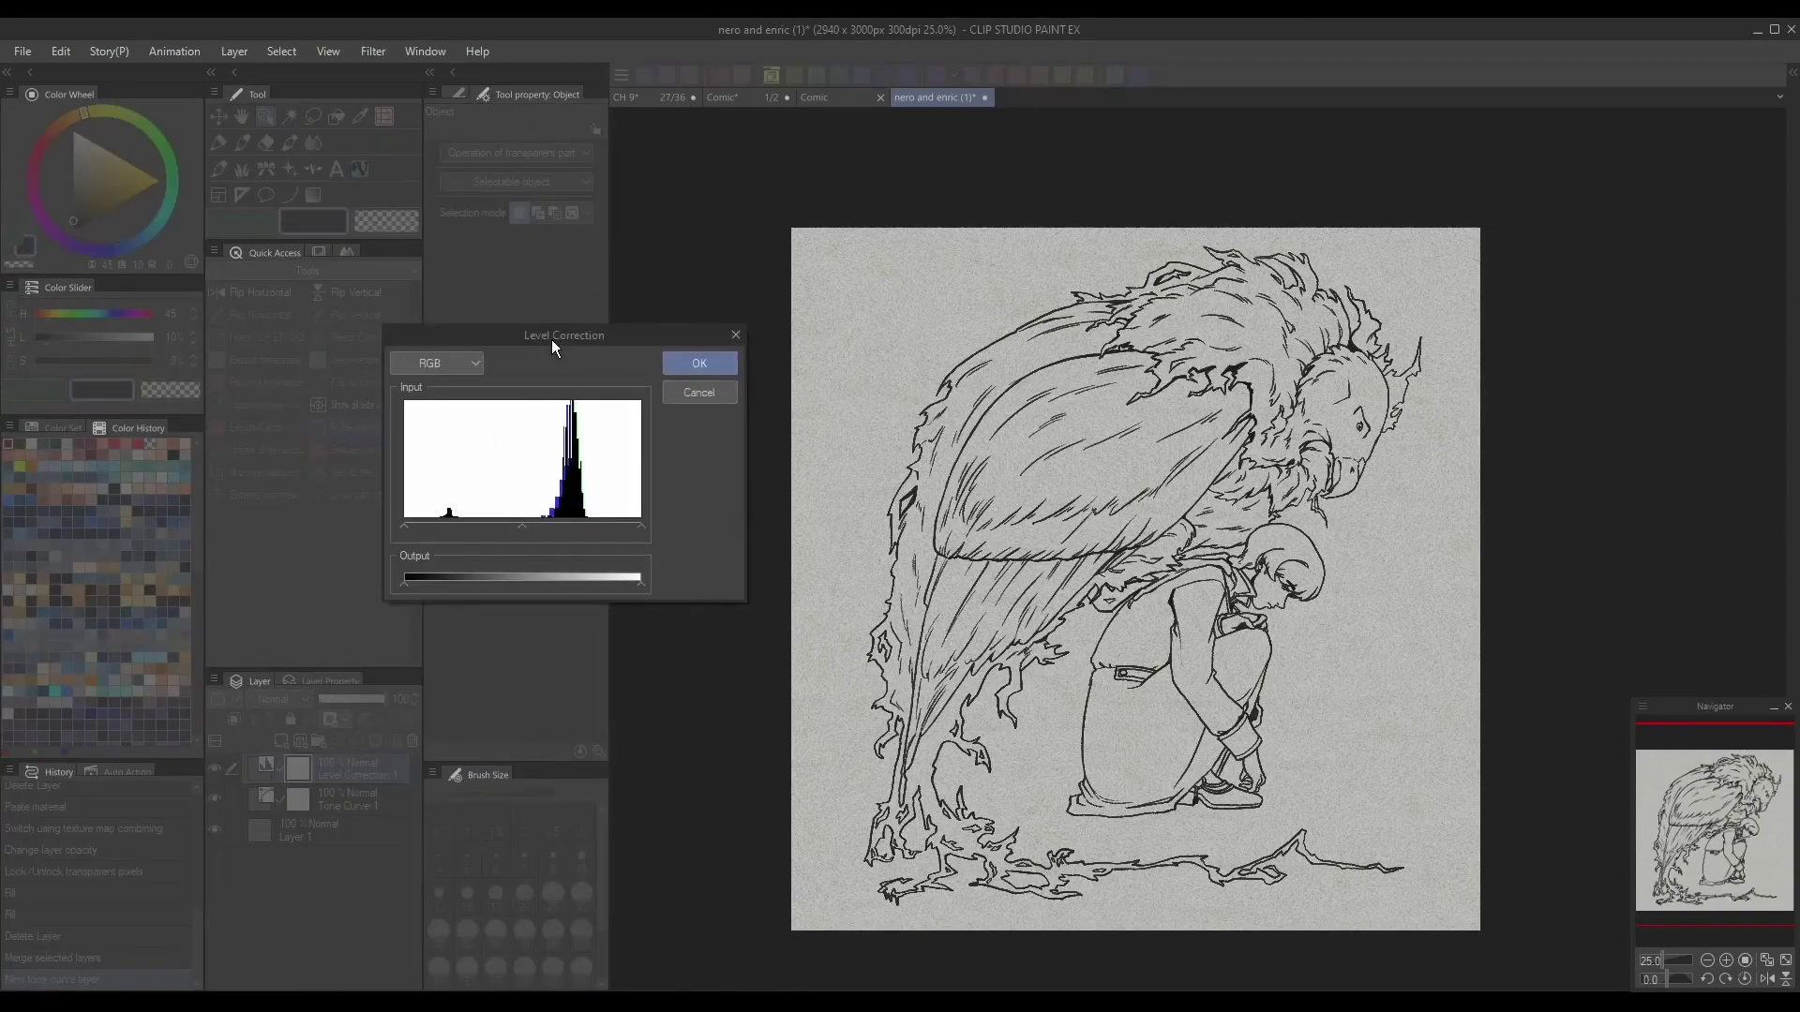
# Adjust the level correction's midtone and white input points to turn the paper white while keeping the lines dark
pyautogui.moveTo(523, 526); pyautogui.dragTo(469, 528)
pyautogui.moveTo(630, 532); pyautogui.dragTo(593, 531)
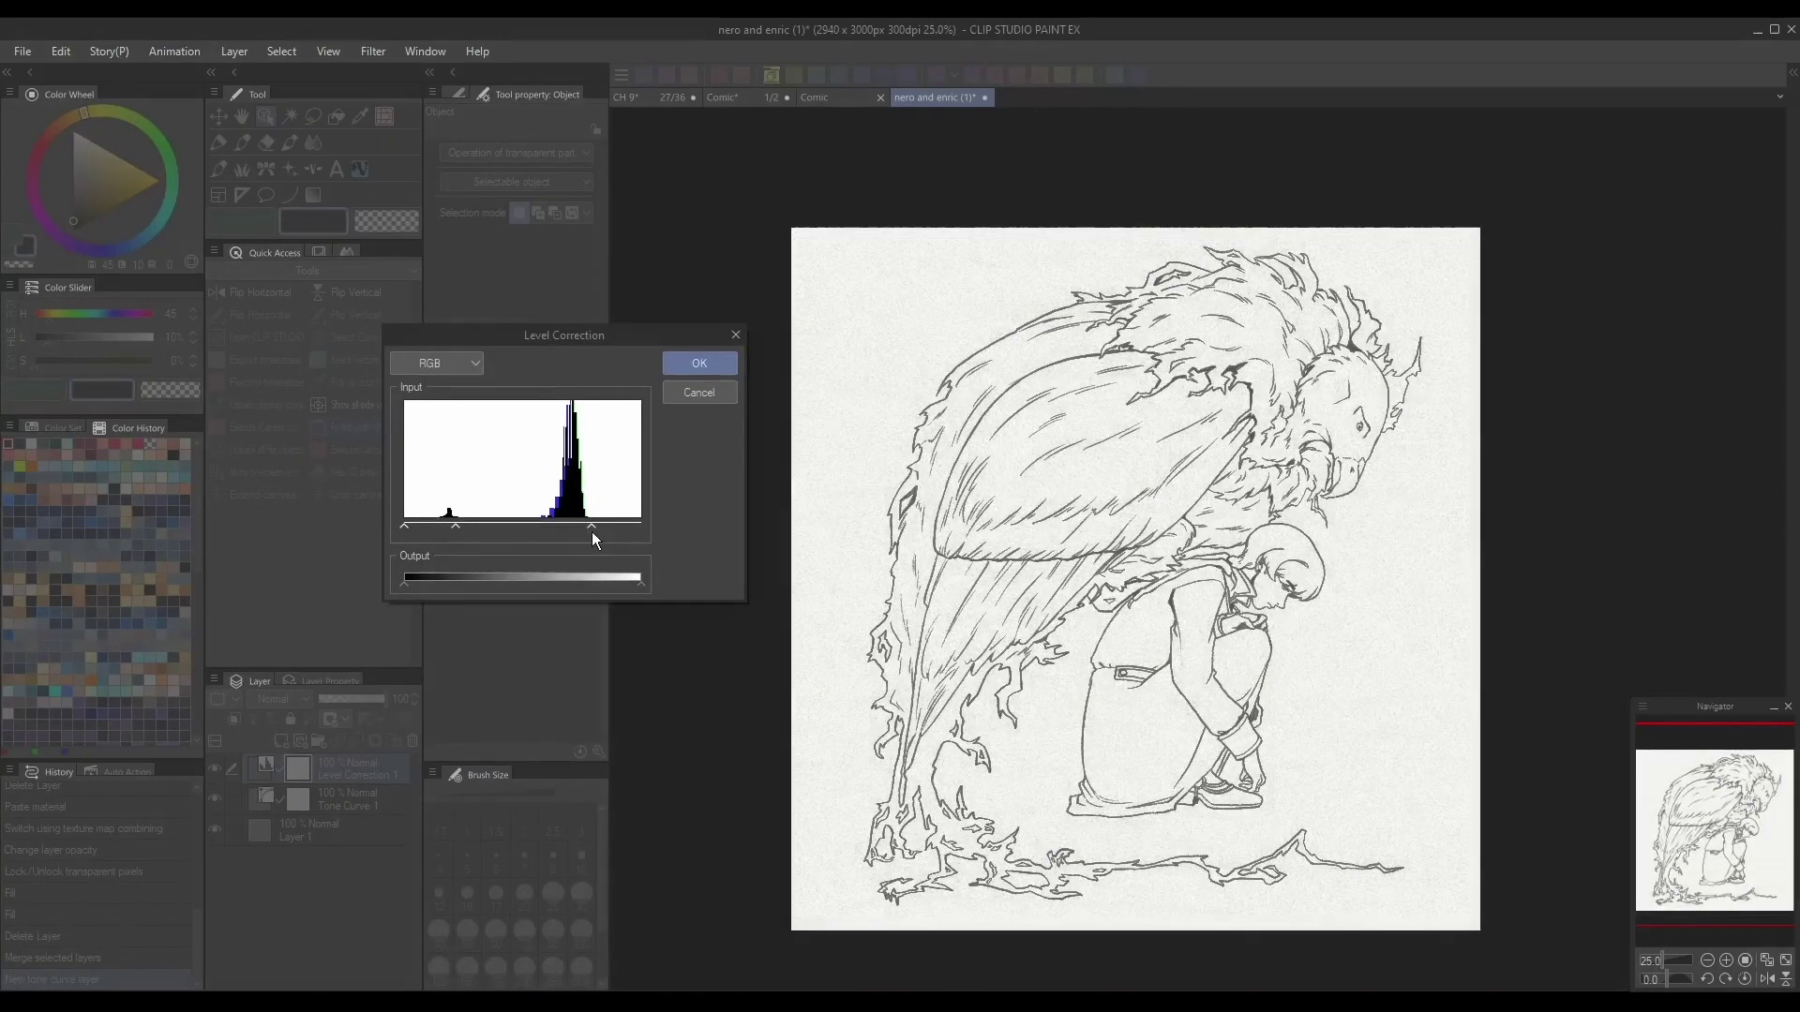
pyautogui.moveTo(455, 525); pyautogui.dragTo(497, 530)
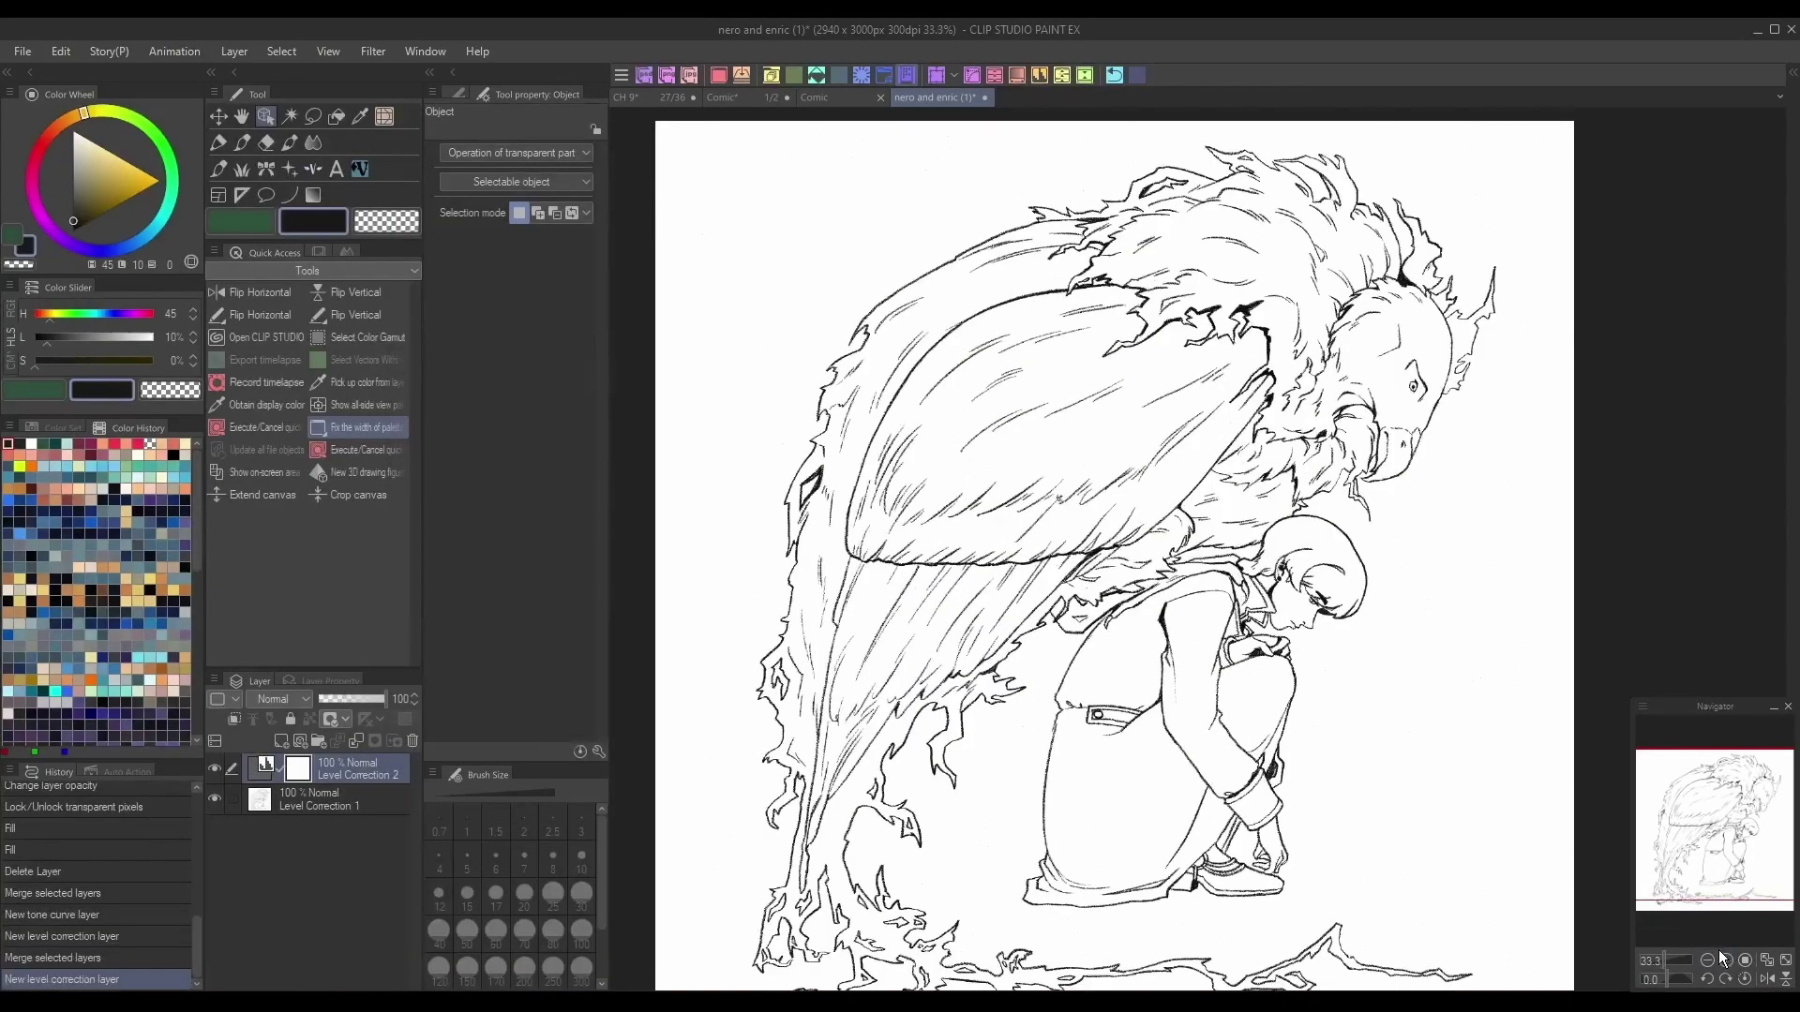
# Merge the second level correction layer with the drawing layer below and convert the drawing's brightness to opacity
pyautogui.click(1722, 956)
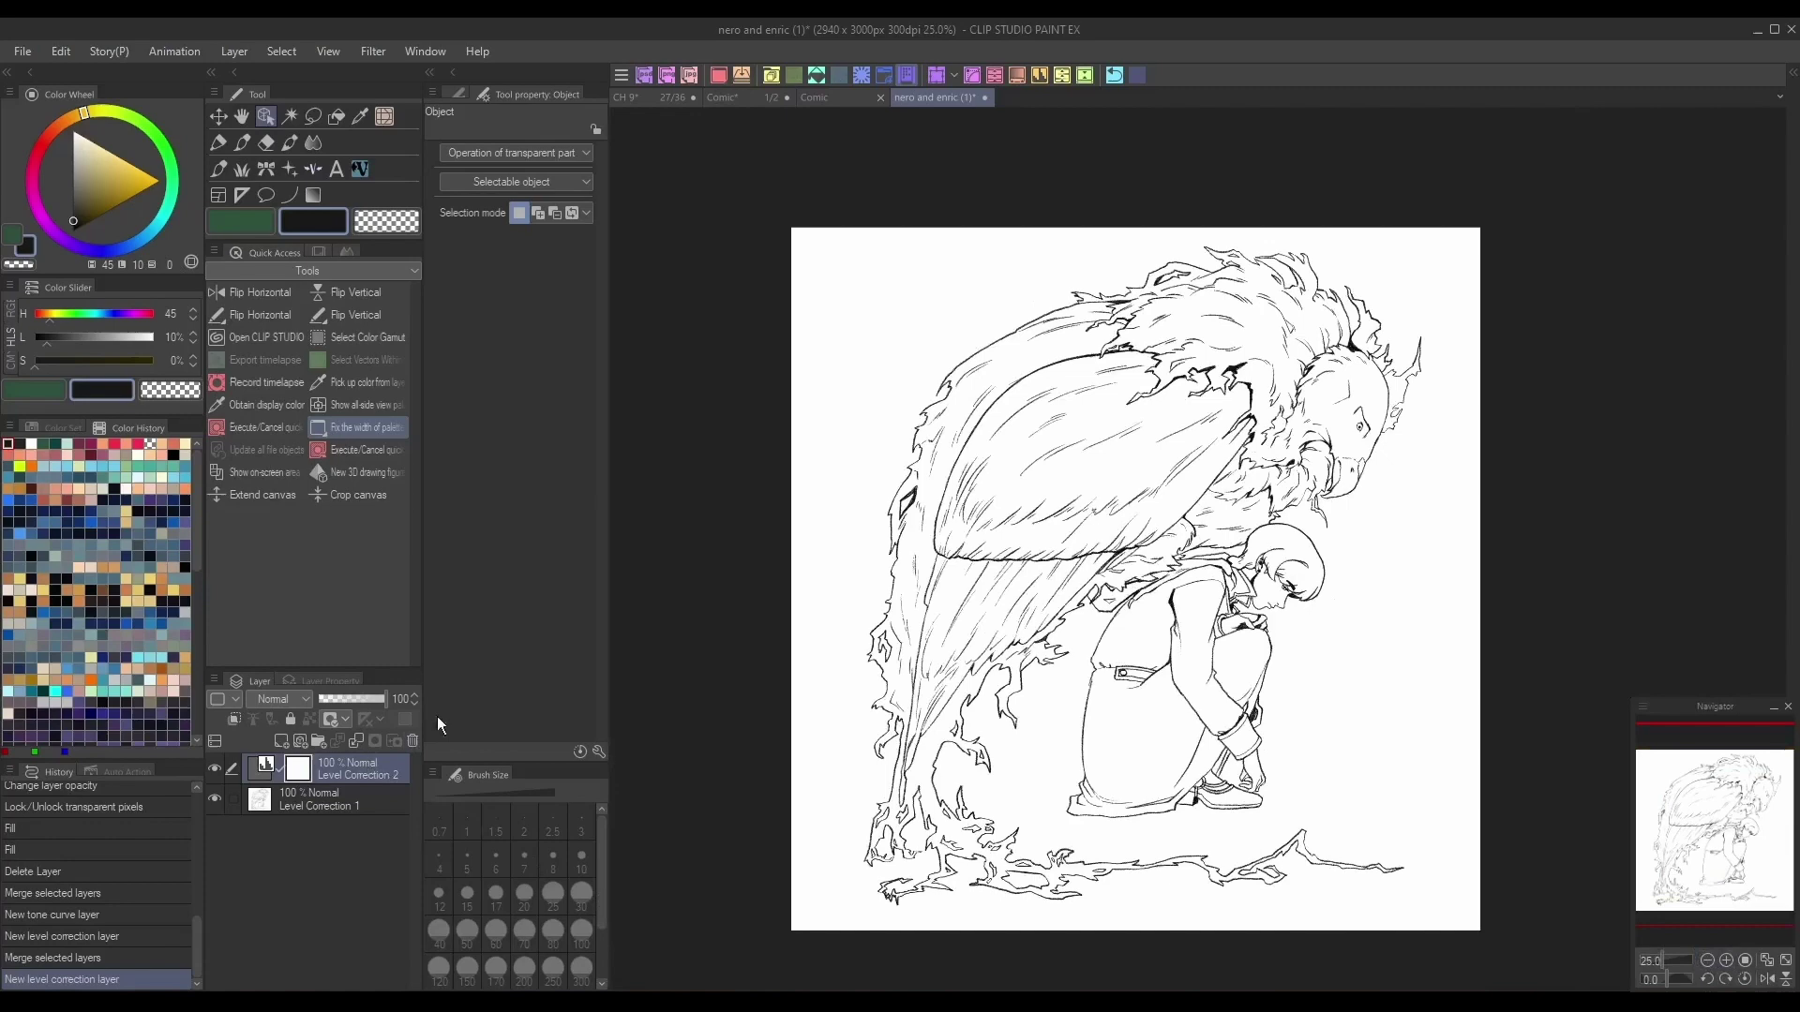
pyautogui.hotkey('ctrl', 'e')
pyautogui.click(60, 51)
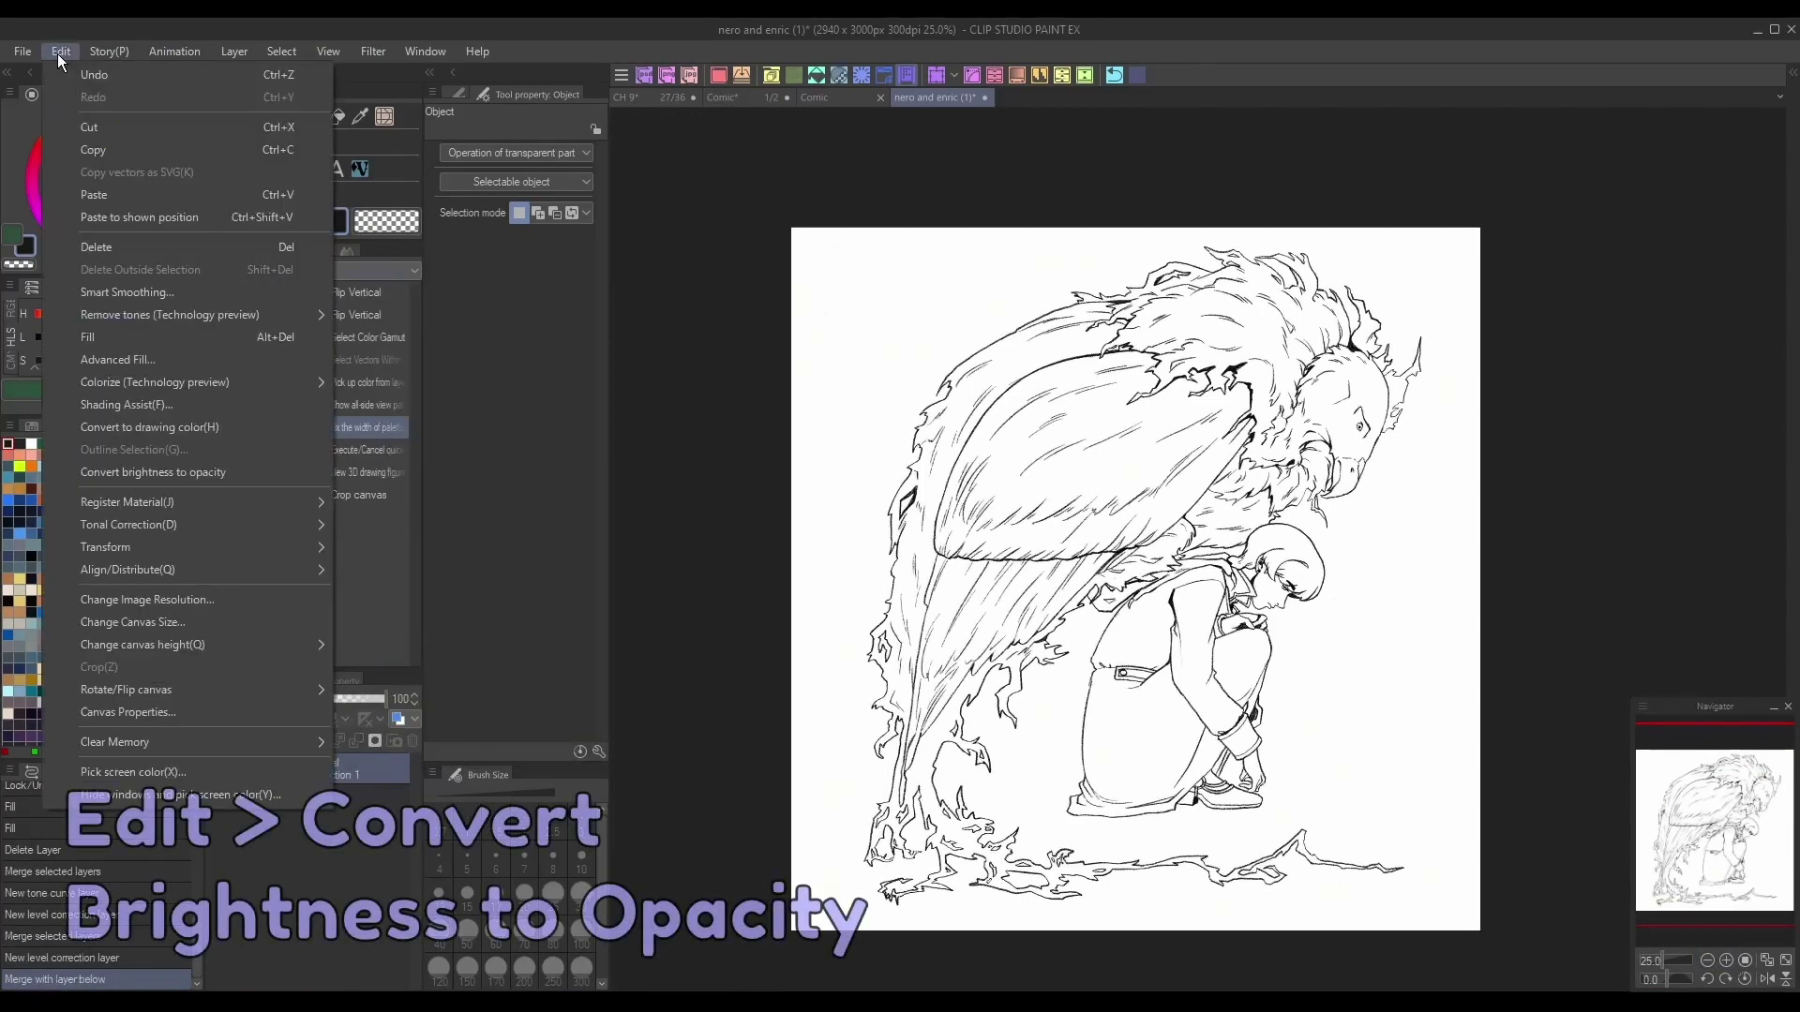
pyautogui.click(223, 472)
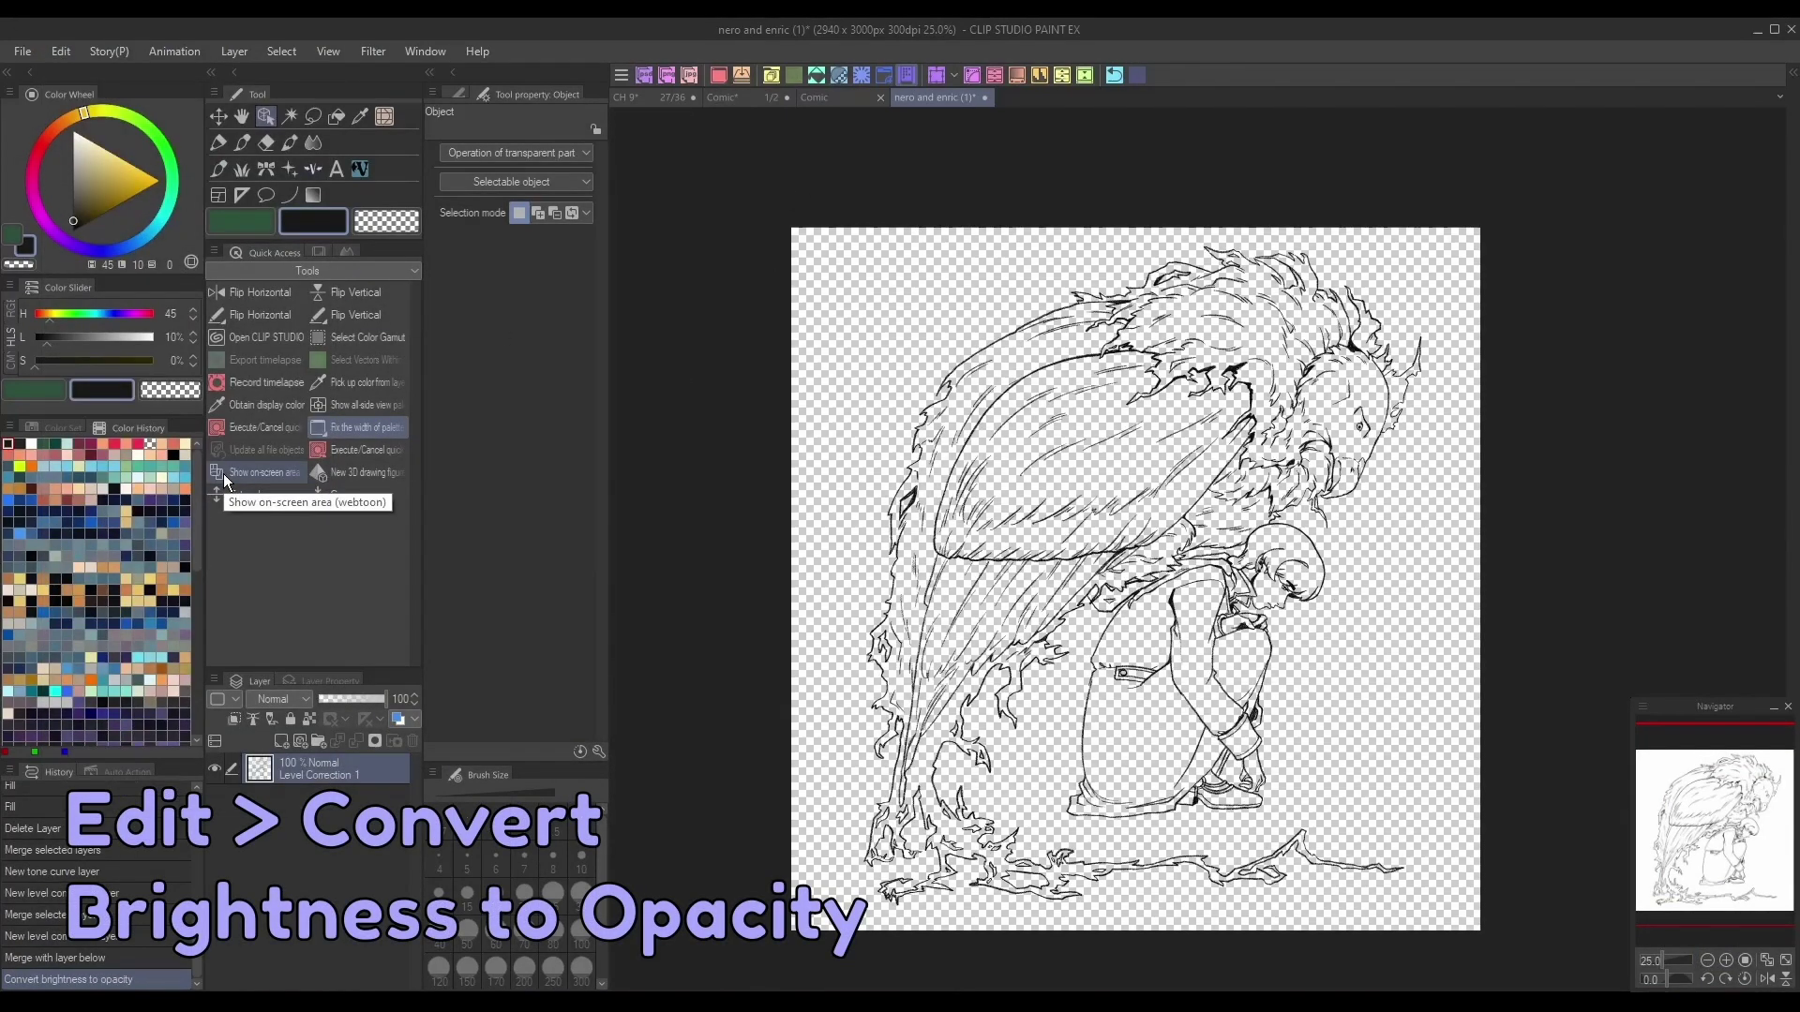
pyautogui.scroll(4, 1724, 962)
pyautogui.scroll(-3, 1704, 958)
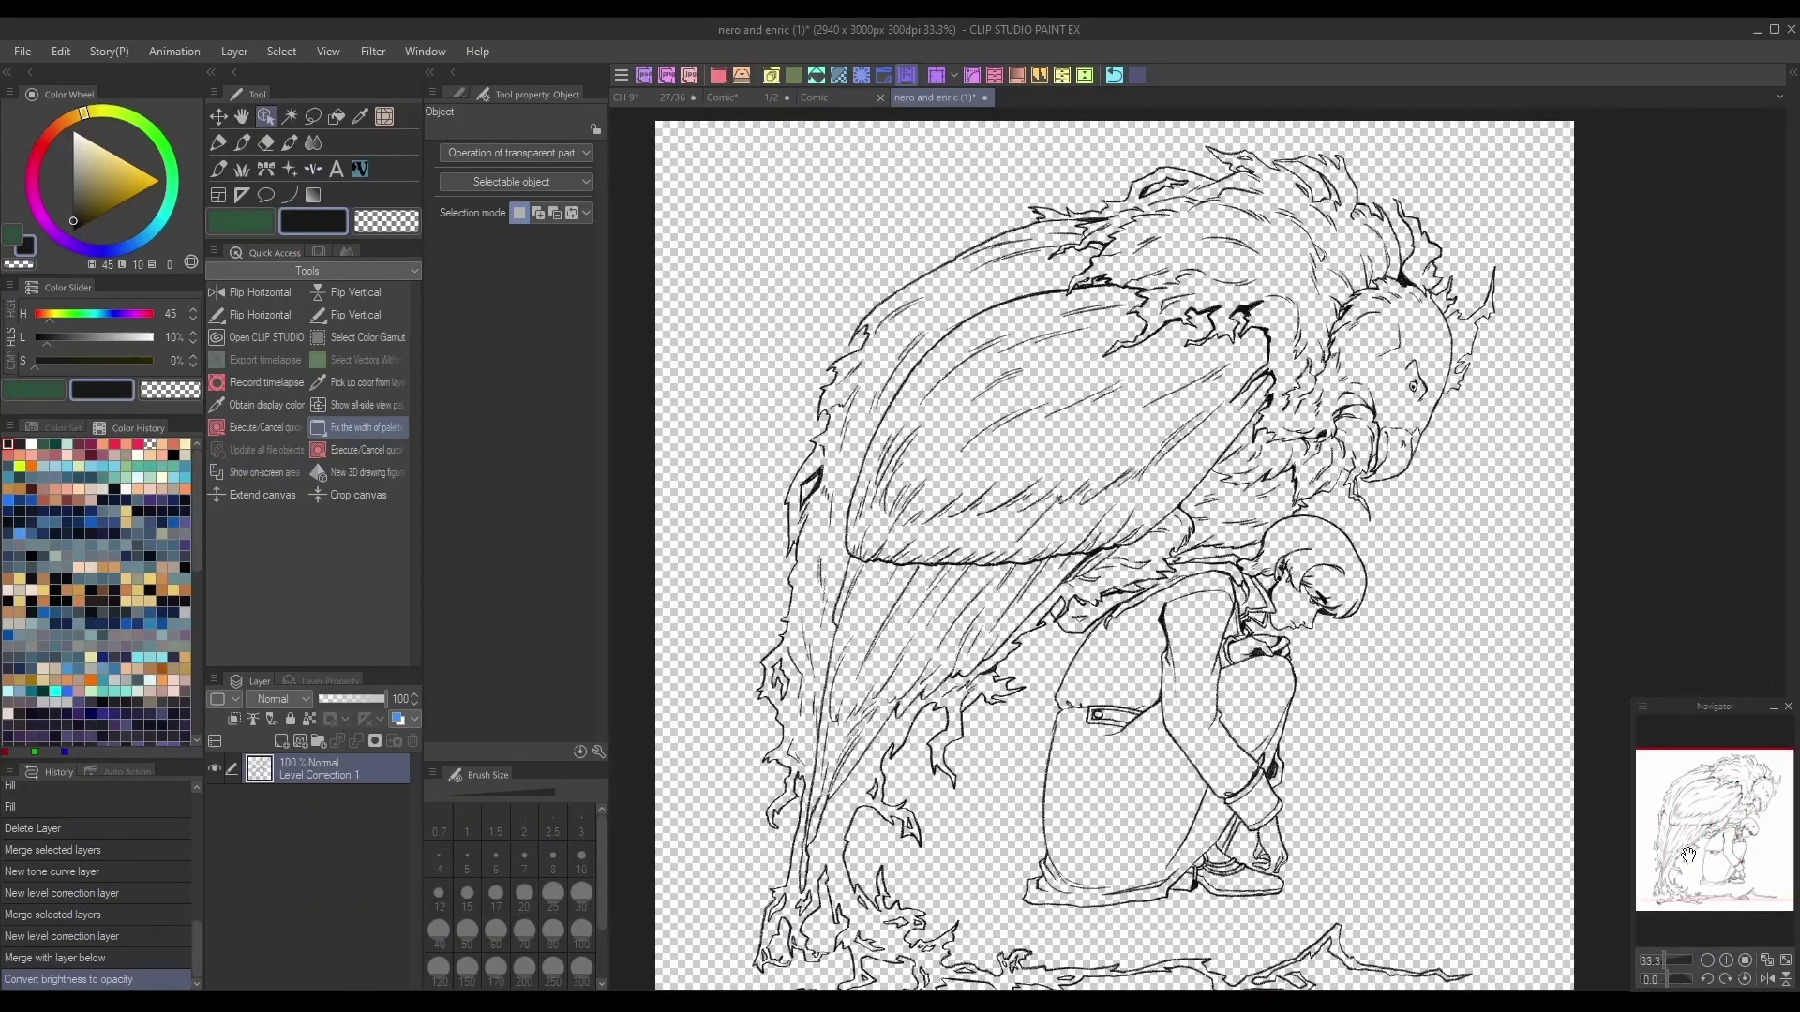
# Convert the extracted vulture lineart to a vector layer with maximum line width 17 px, correction 3 and all lines exported in black
pyautogui.rightClick(286, 770)
pyautogui.click(390, 623)
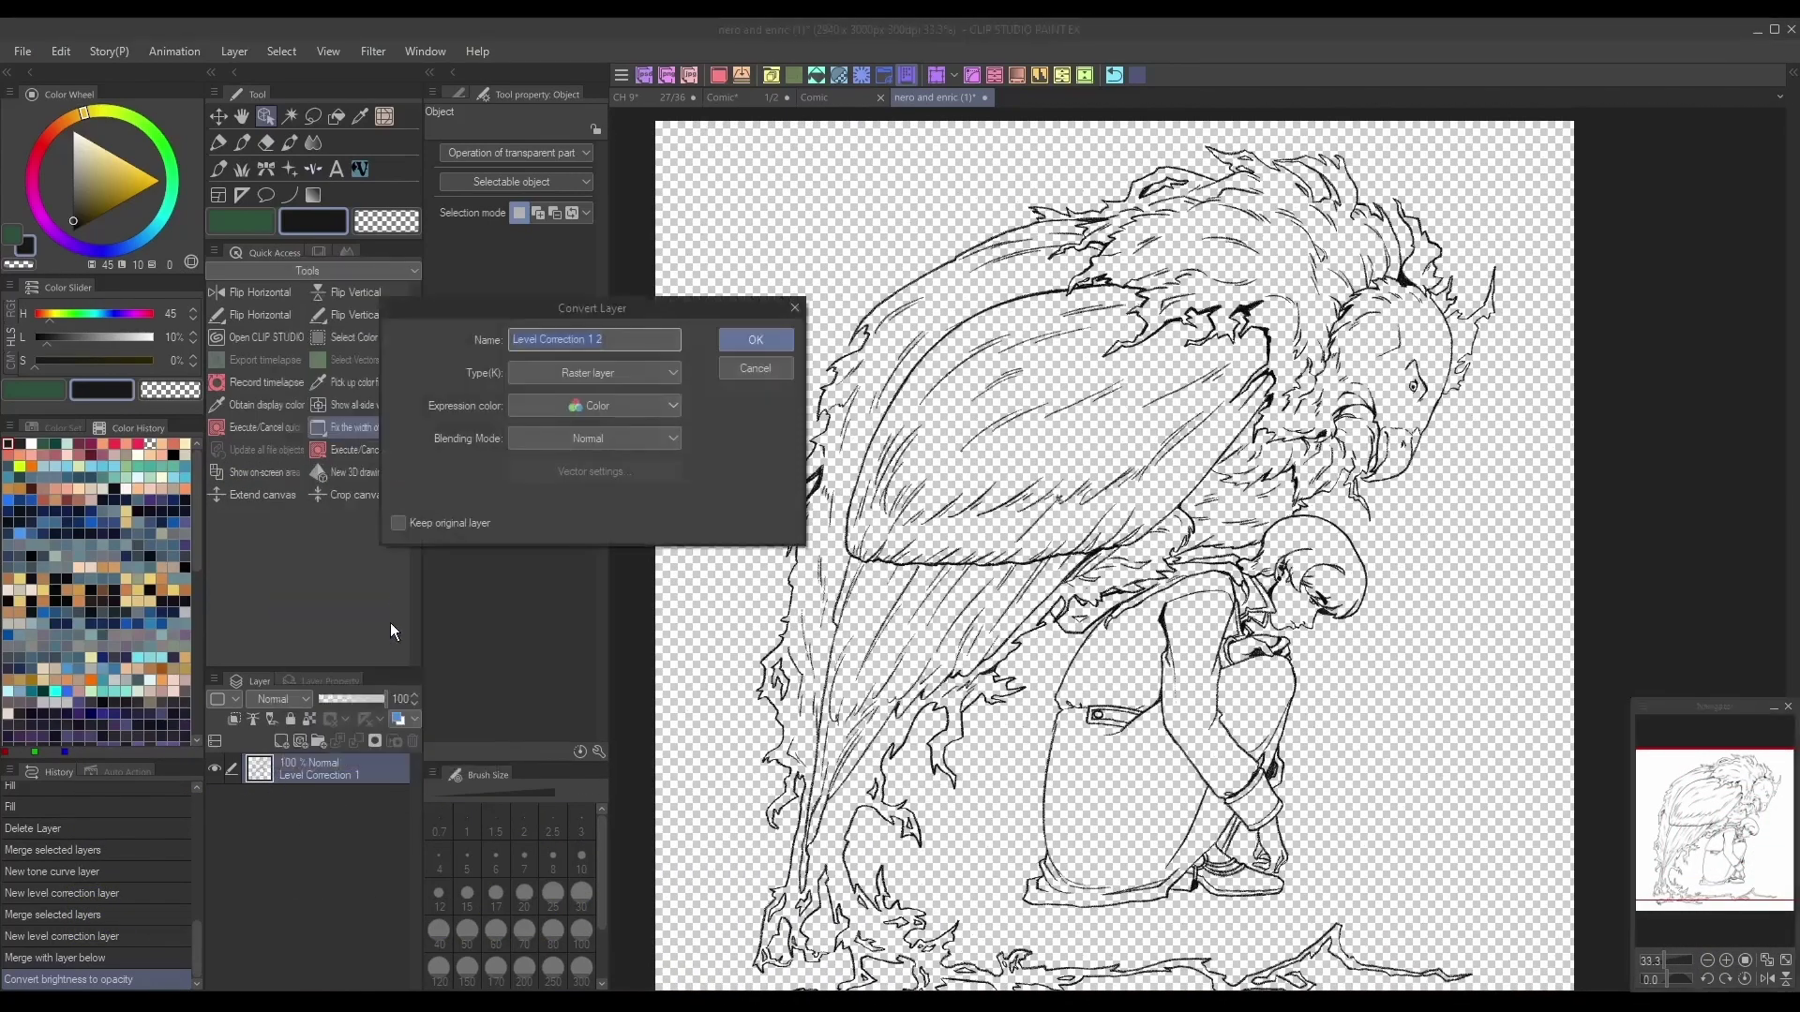
pyautogui.click(647, 373)
pyautogui.click(560, 418)
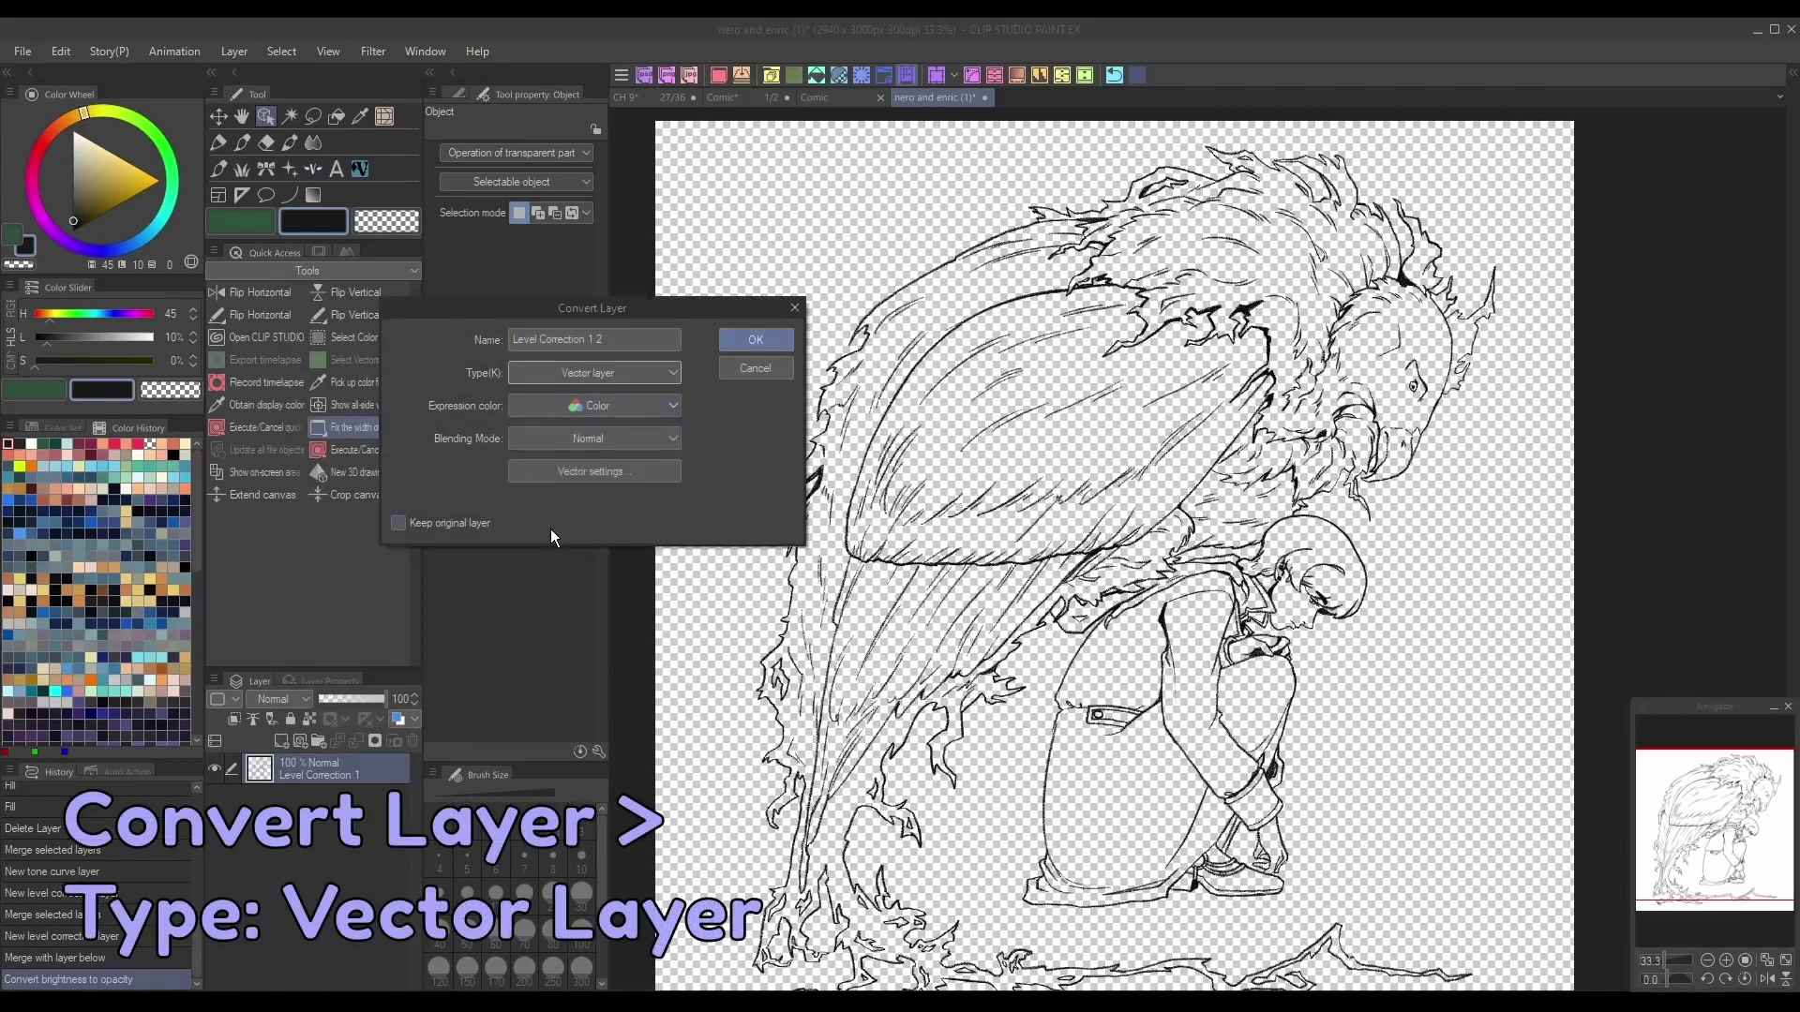
pyautogui.click(649, 473)
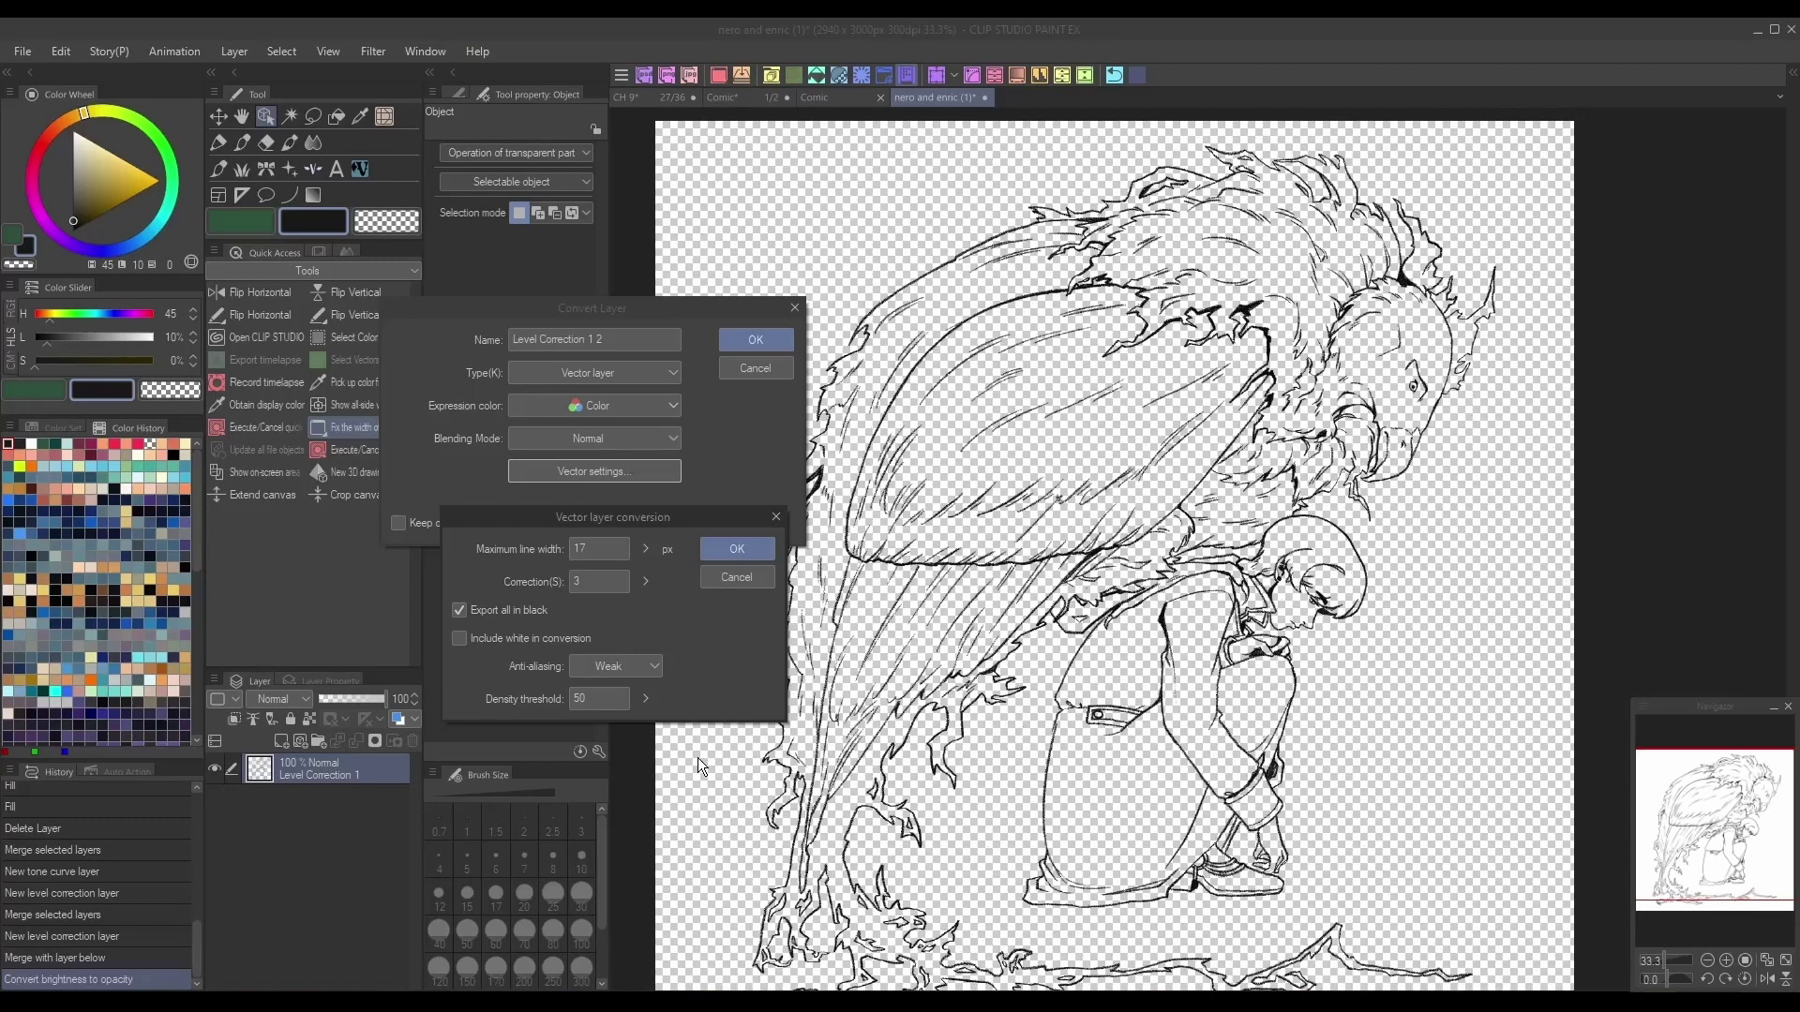
pyautogui.press('Return')
pyautogui.click(756, 339)
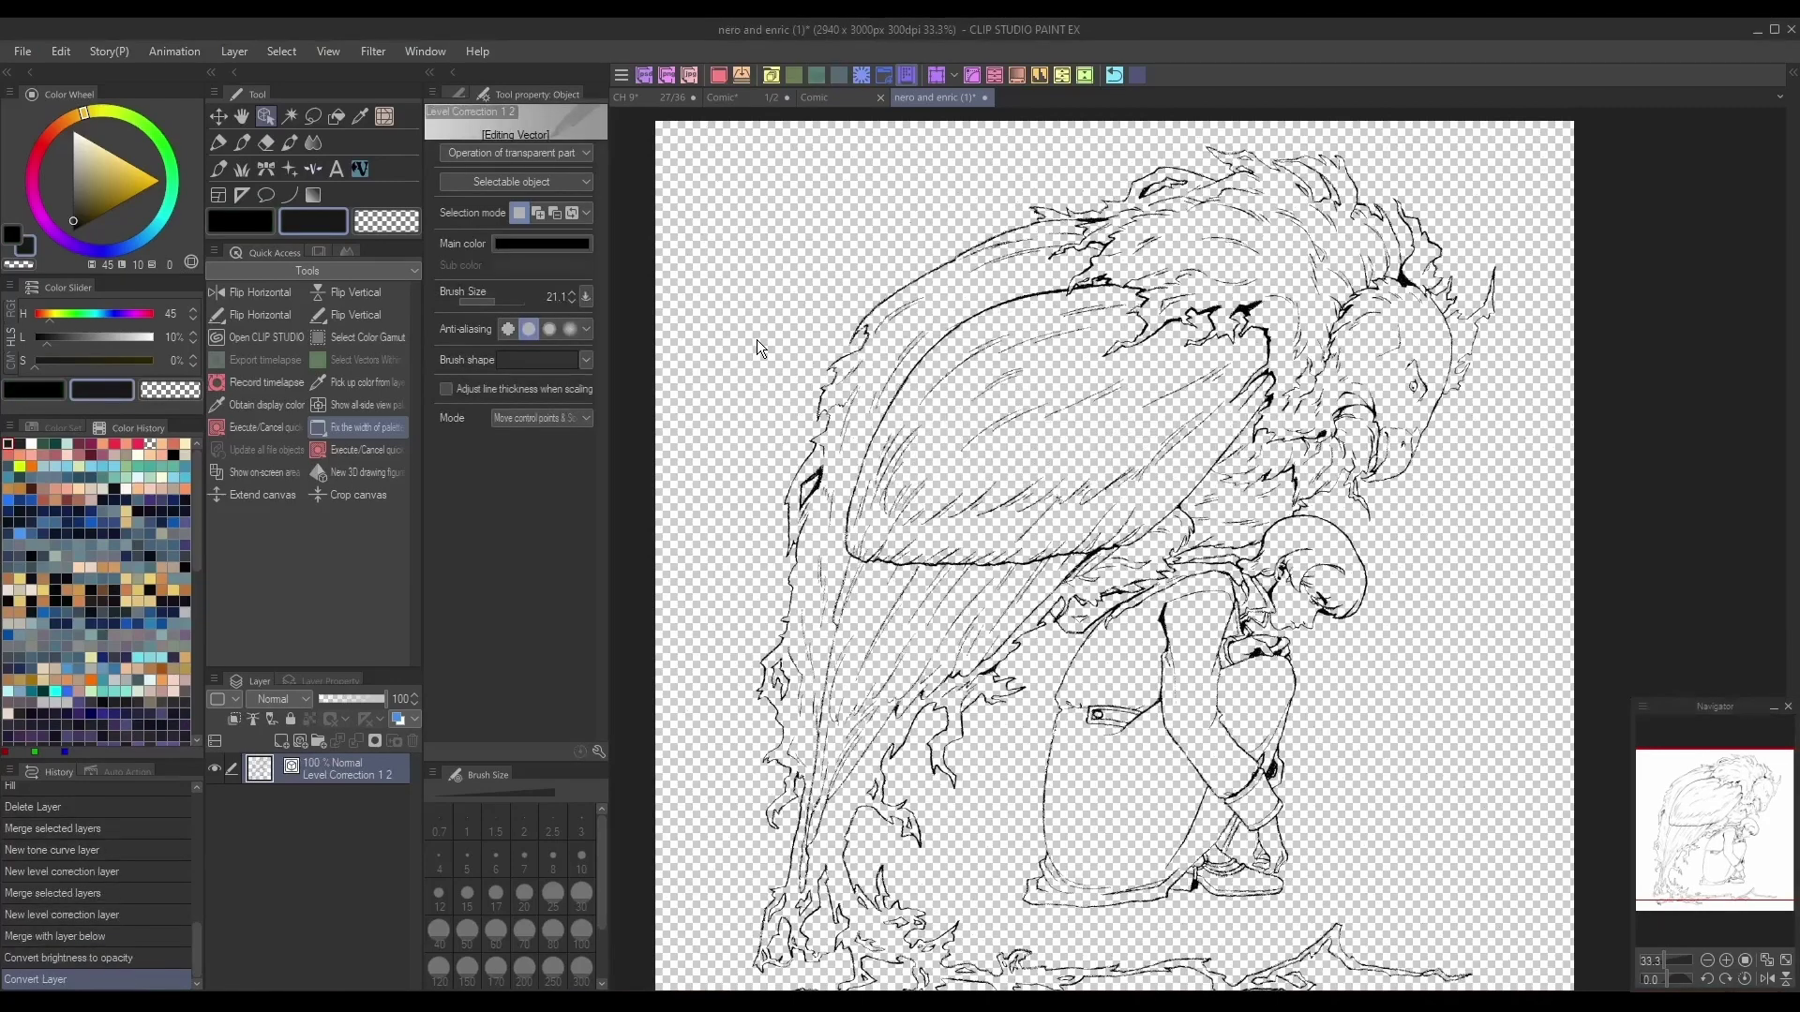
pyautogui.click(571, 294)
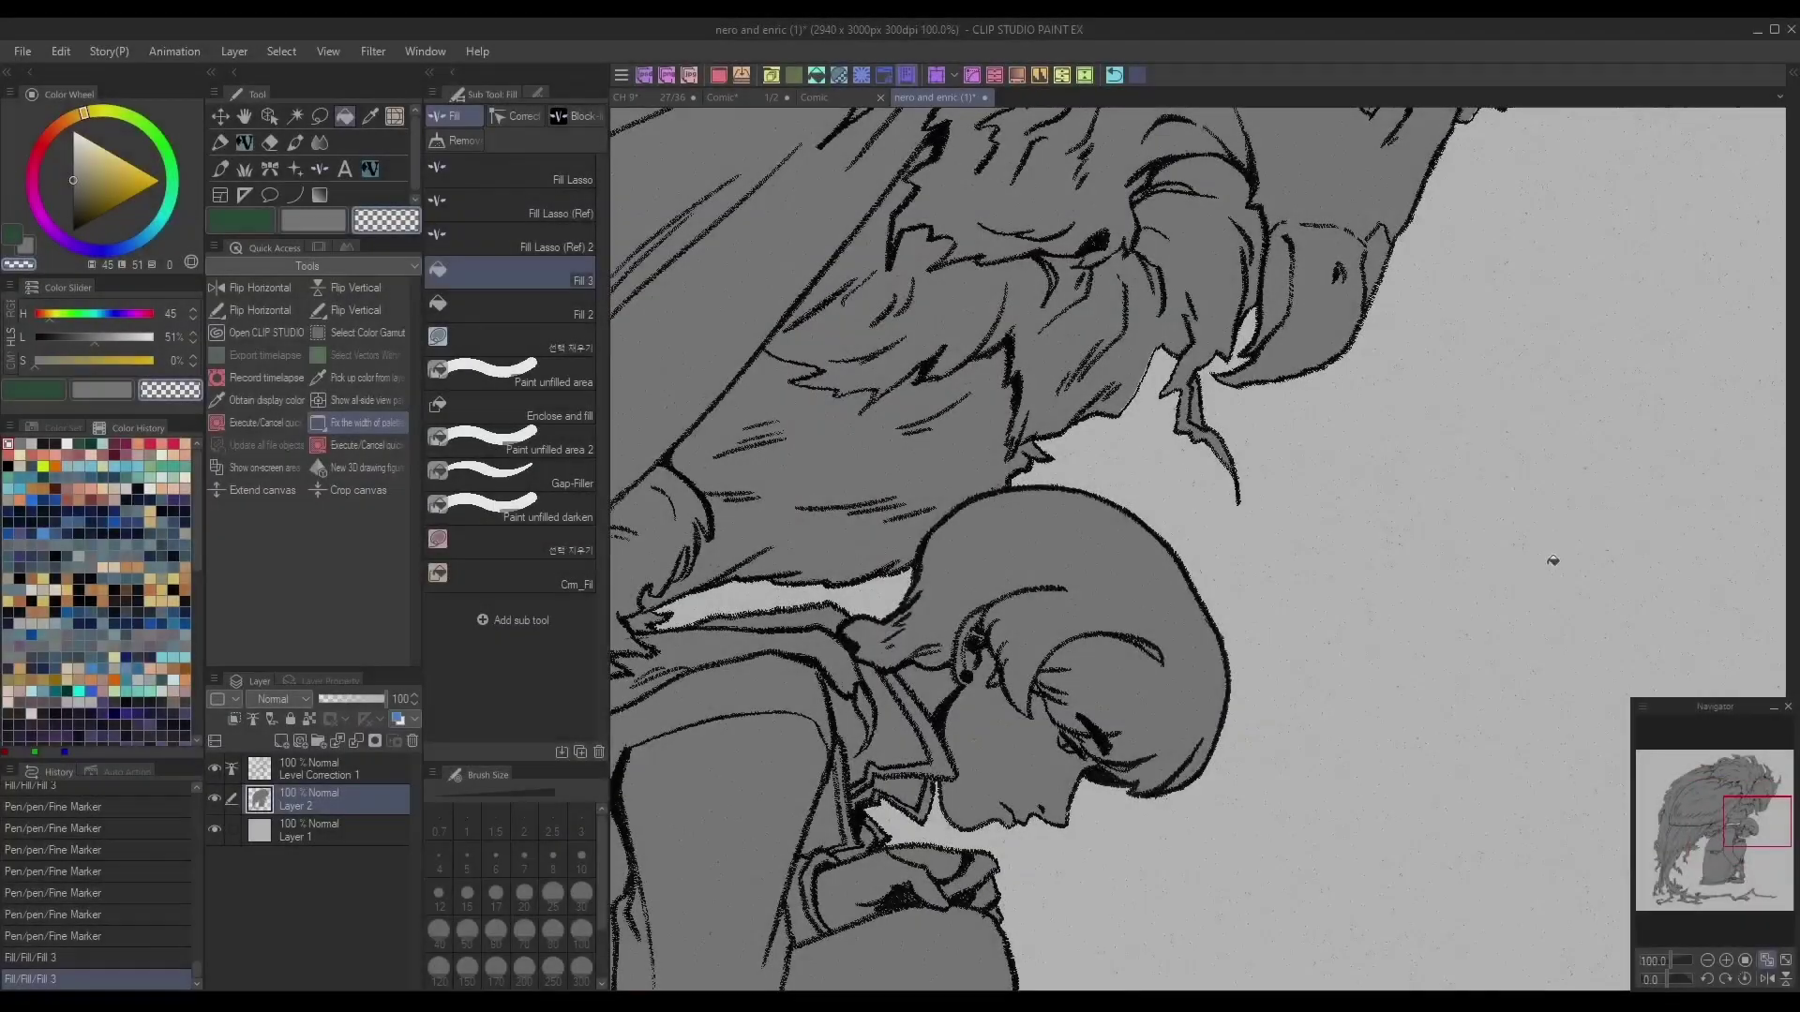
# Clear the flat grey from the enclosed gaps among the feathers around the vulture's head on Layer 2 with Fill 3
pyautogui.scroll(3, 1553, 561)
pyautogui.moveTo(1754, 827); pyautogui.dragTo(1745, 818)
pyautogui.scroll(-5, 1509, 720)
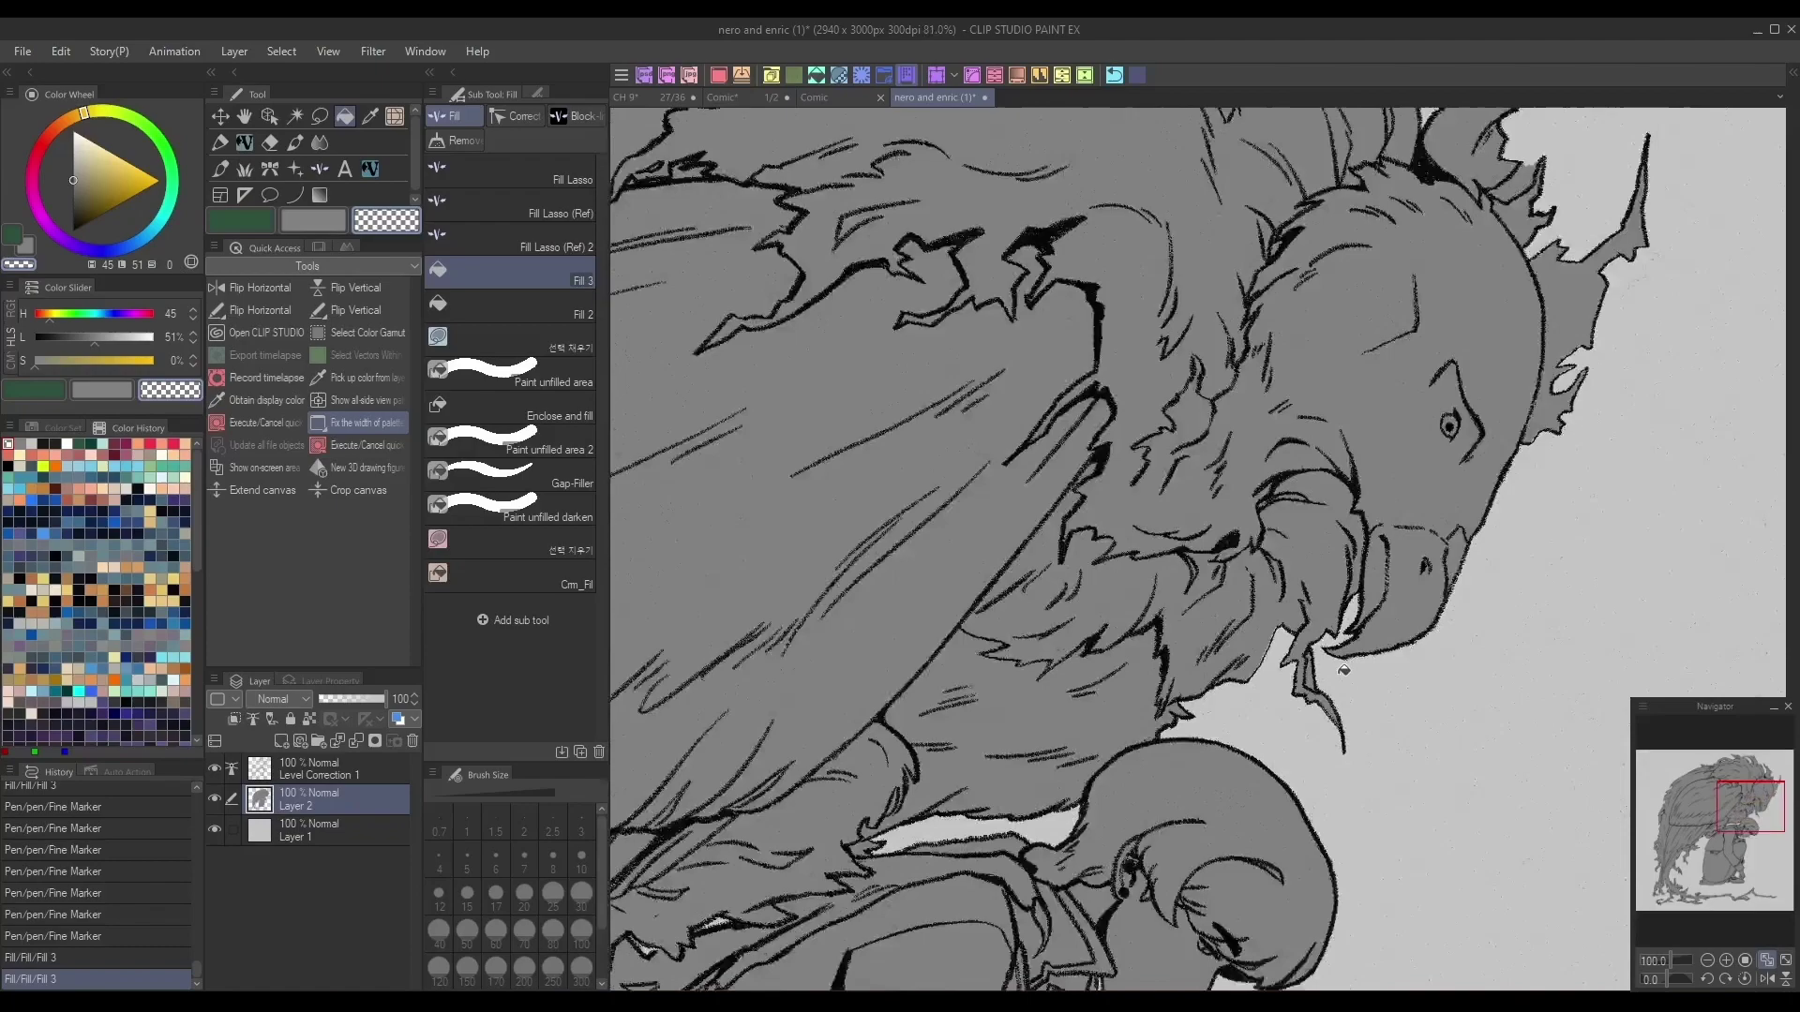
pyautogui.moveTo(1784, 778)
pyautogui.mouseDown()
pyautogui.moveTo(1773, 817)
pyautogui.moveTo(1770, 790)
pyautogui.mouseUp()
pyautogui.click(1270, 345)
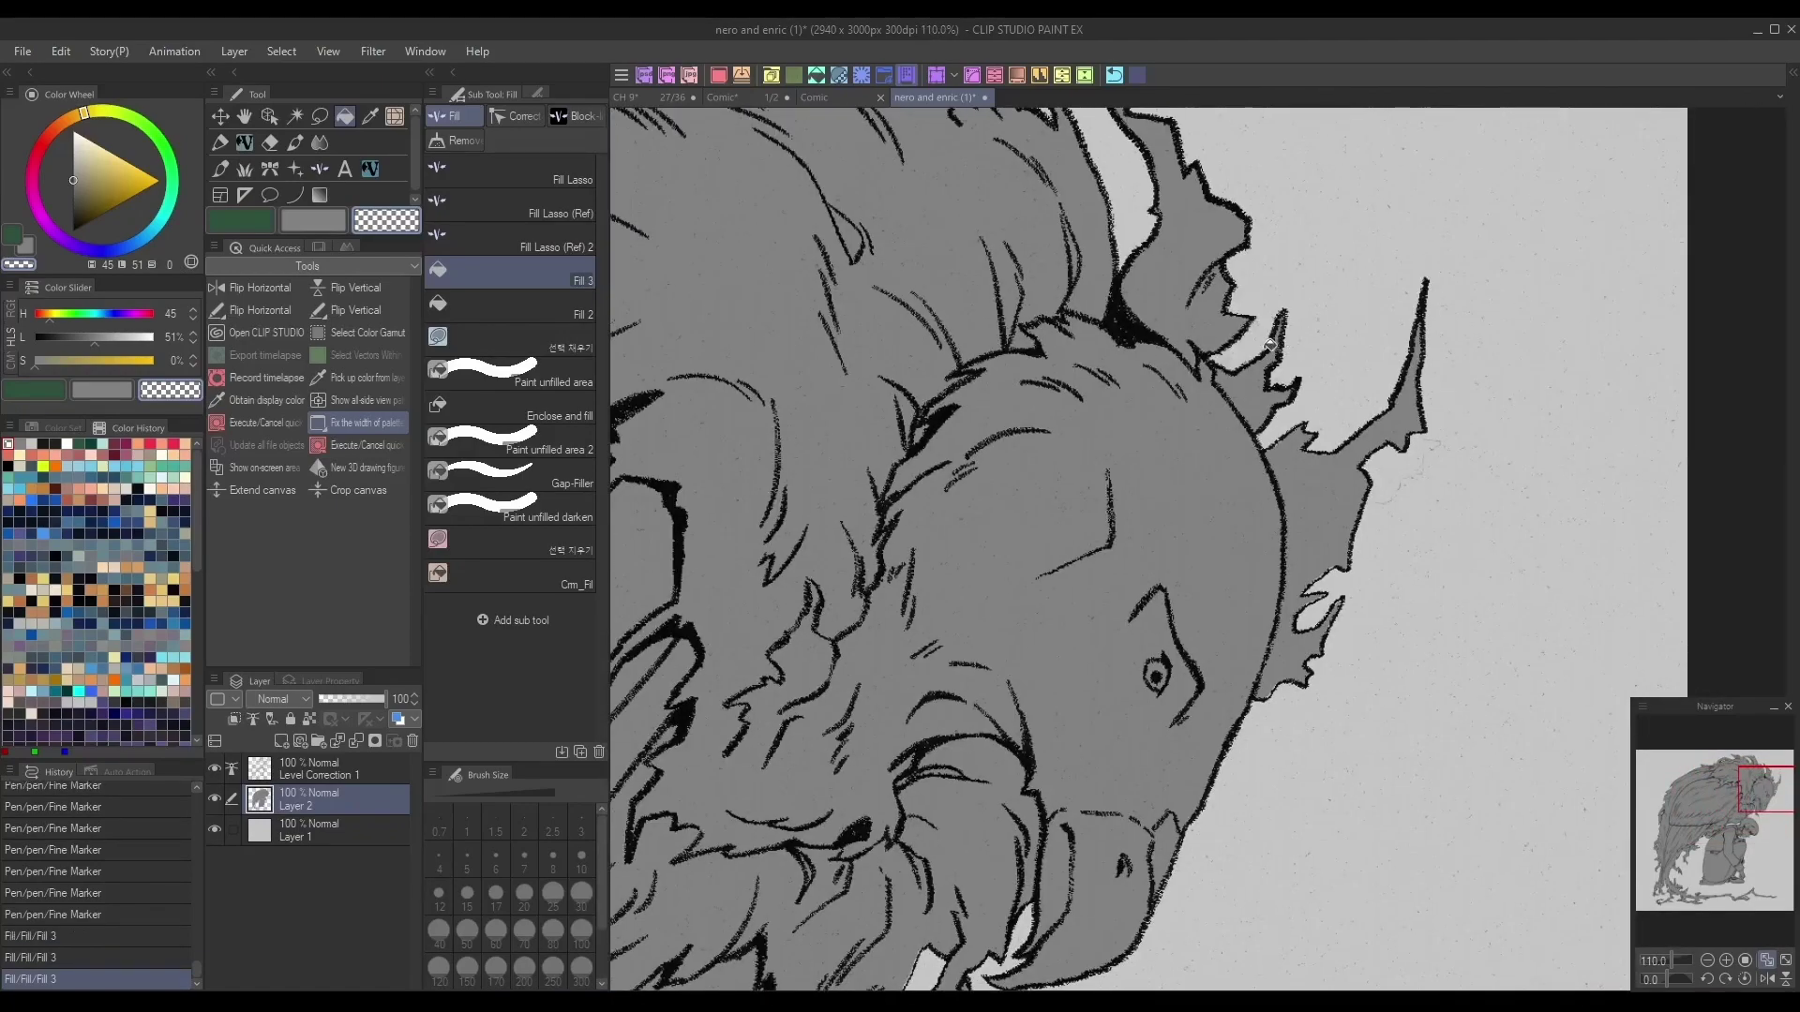
pyautogui.click(1425, 470)
pyautogui.scroll(5, 1428, 470)
pyautogui.click(1775, 794)
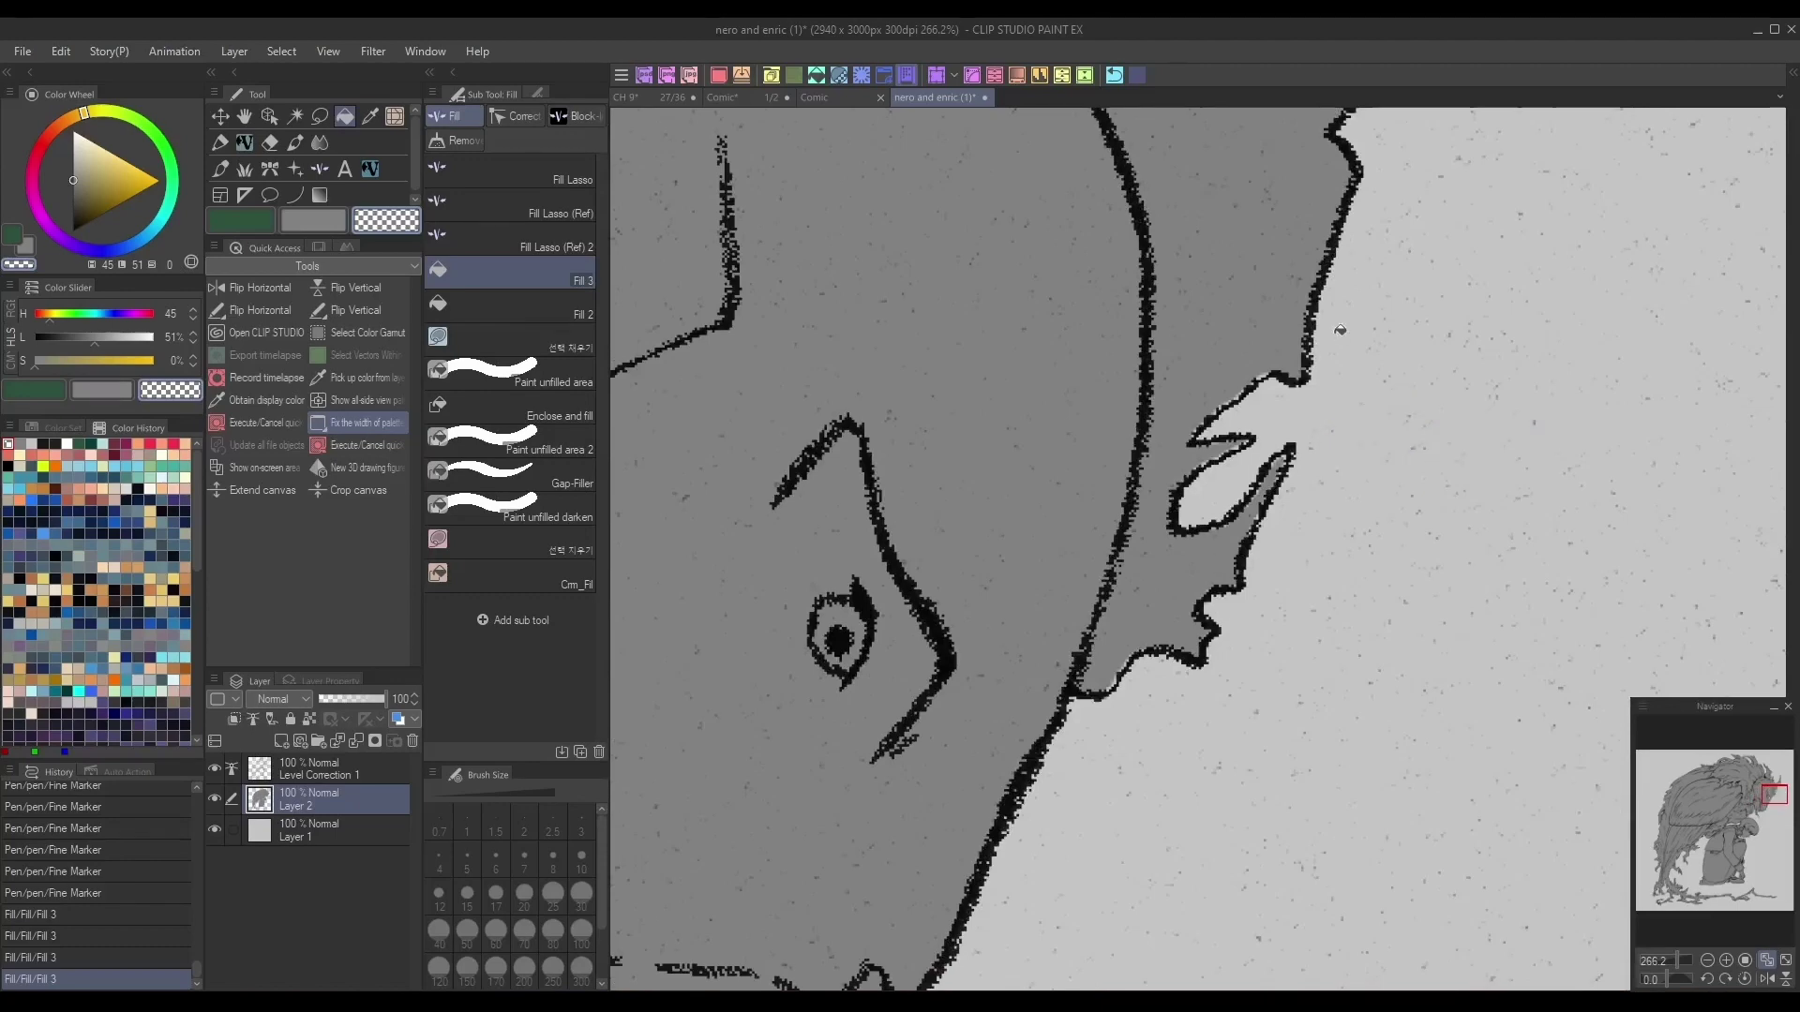
# Compare the drawing with and without the lineart layer and toggle that layer's reference setting
pyautogui.click(365, 778)
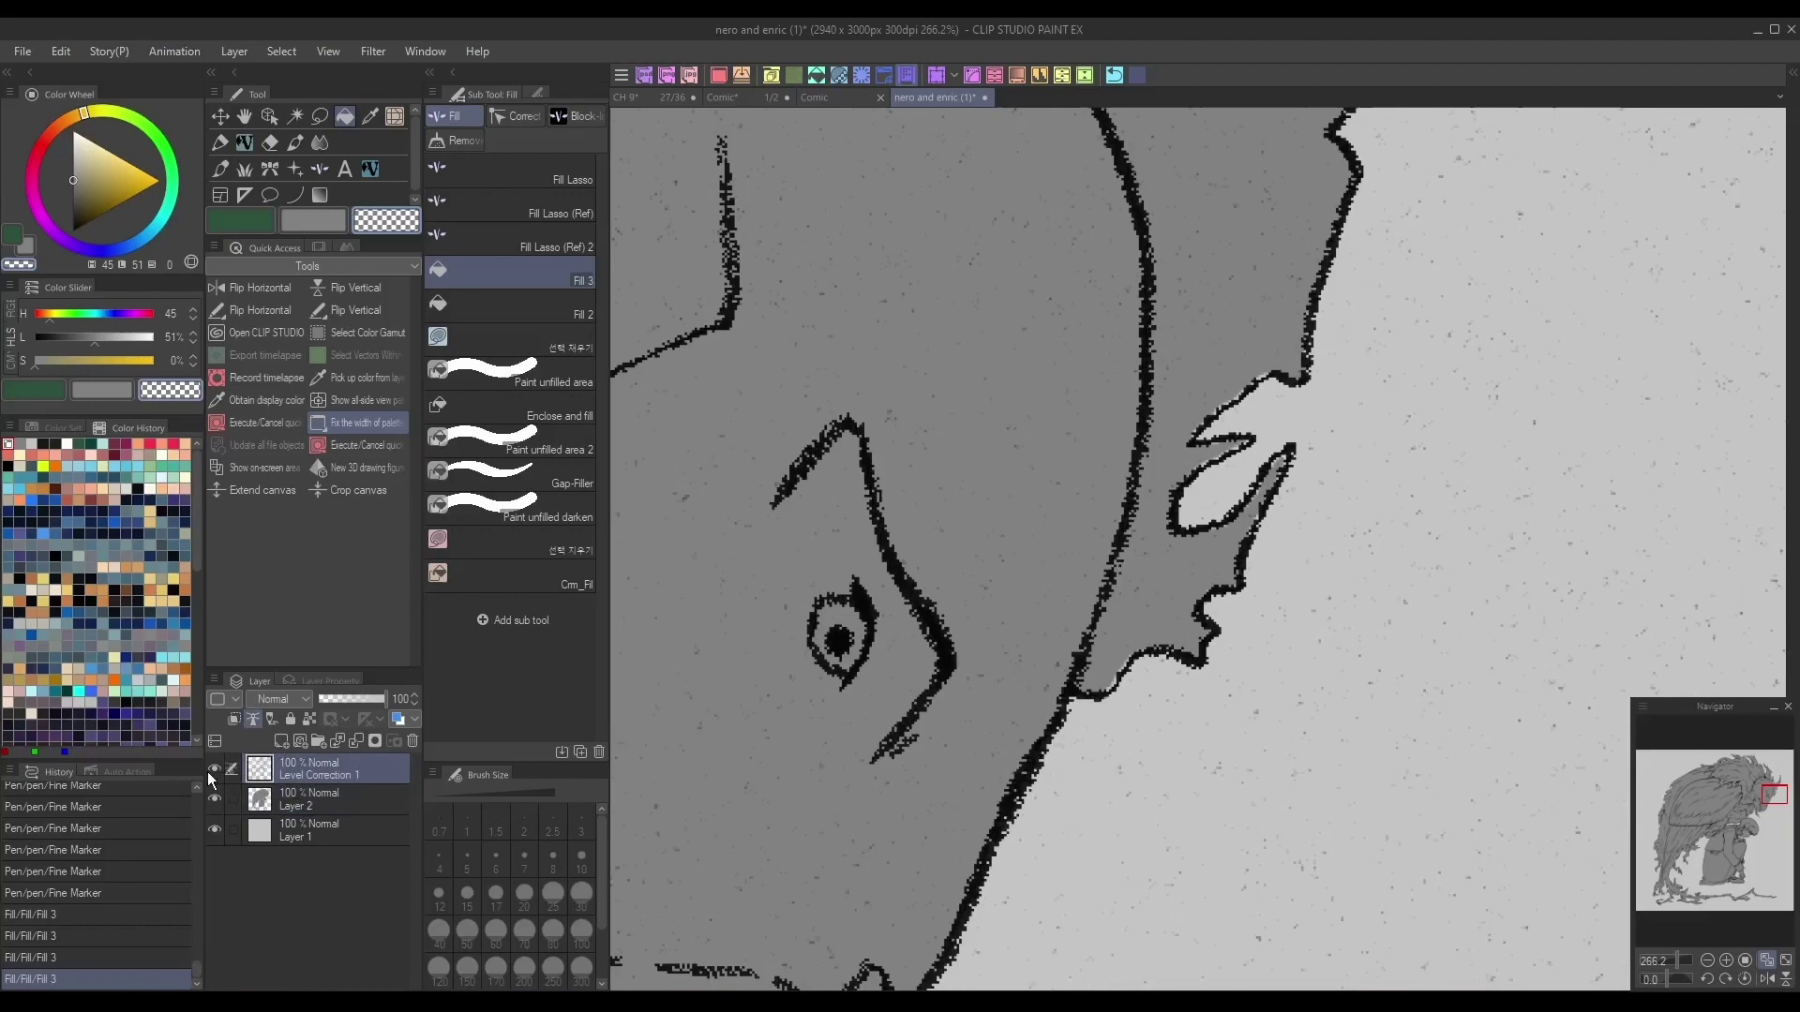
pyautogui.click(215, 769)
pyautogui.click(216, 770)
pyautogui.click(218, 772)
pyautogui.click(216, 770)
pyautogui.click(253, 719)
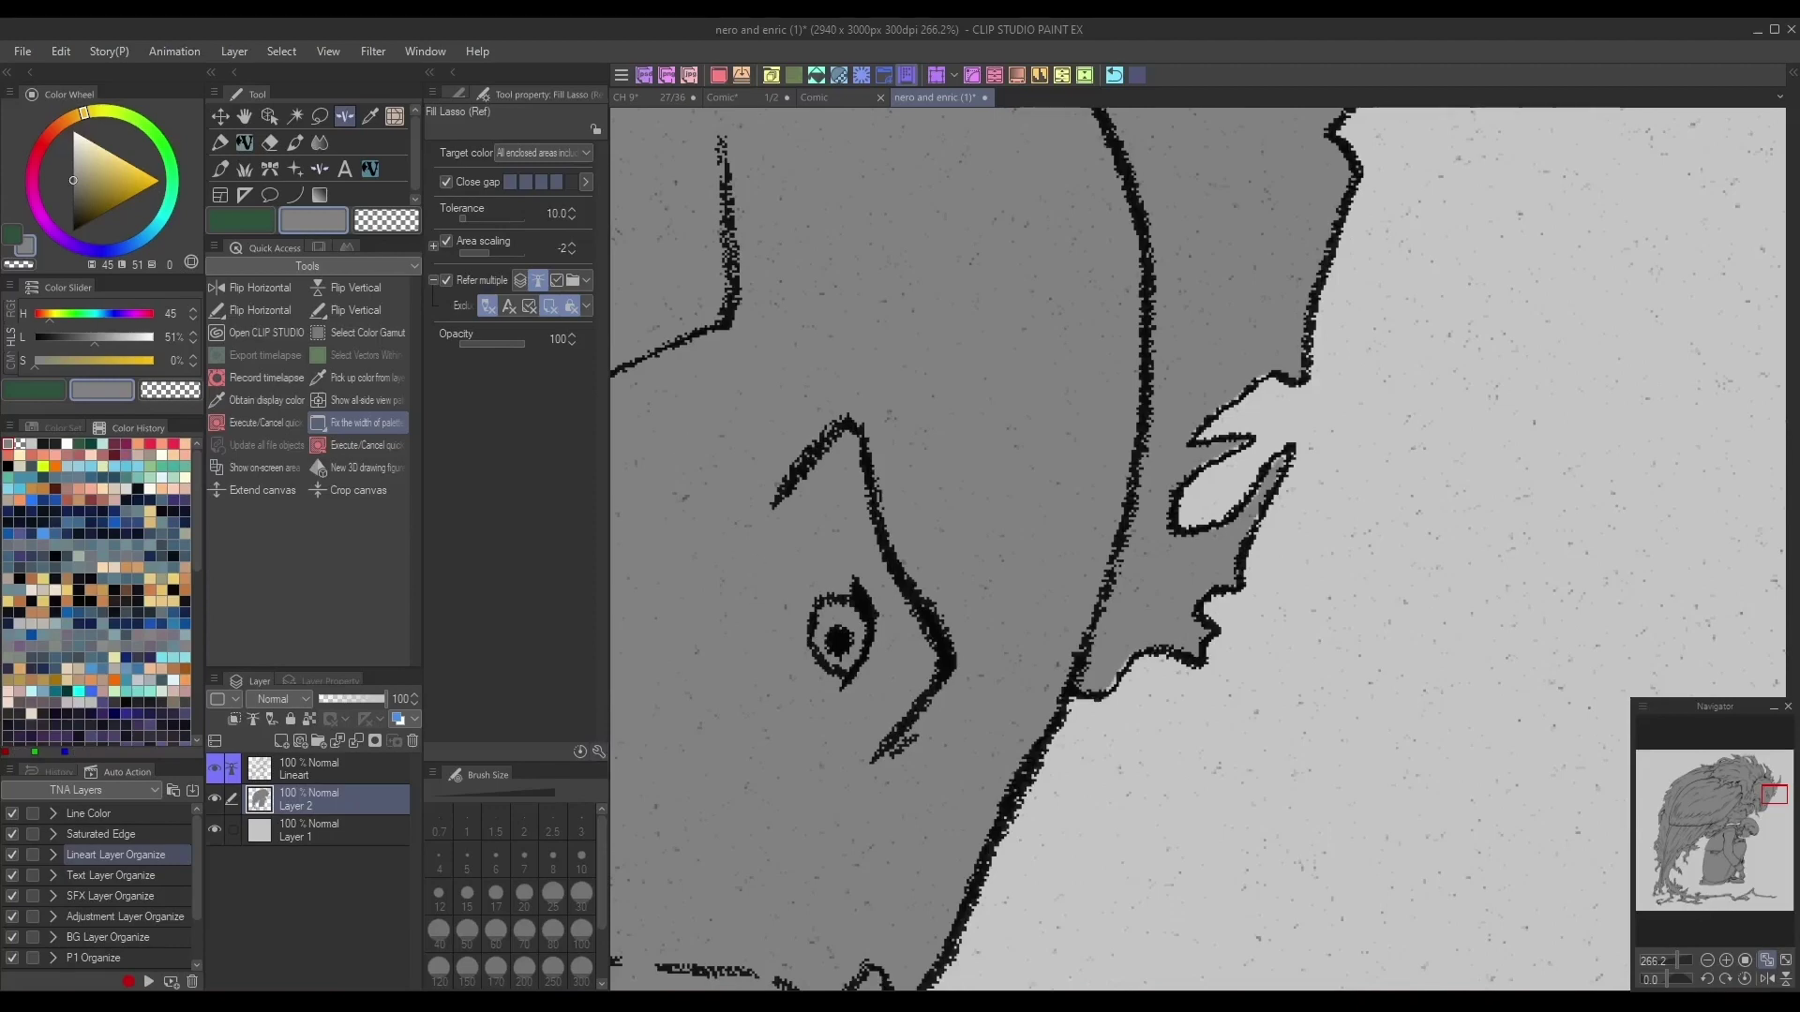
# Open the detailed settings of the Fill Lasso (Ref) sub tool and display its Reference options
pyautogui.click(598, 752)
pyautogui.moveTo(395, 153); pyautogui.dragTo(662, 284)
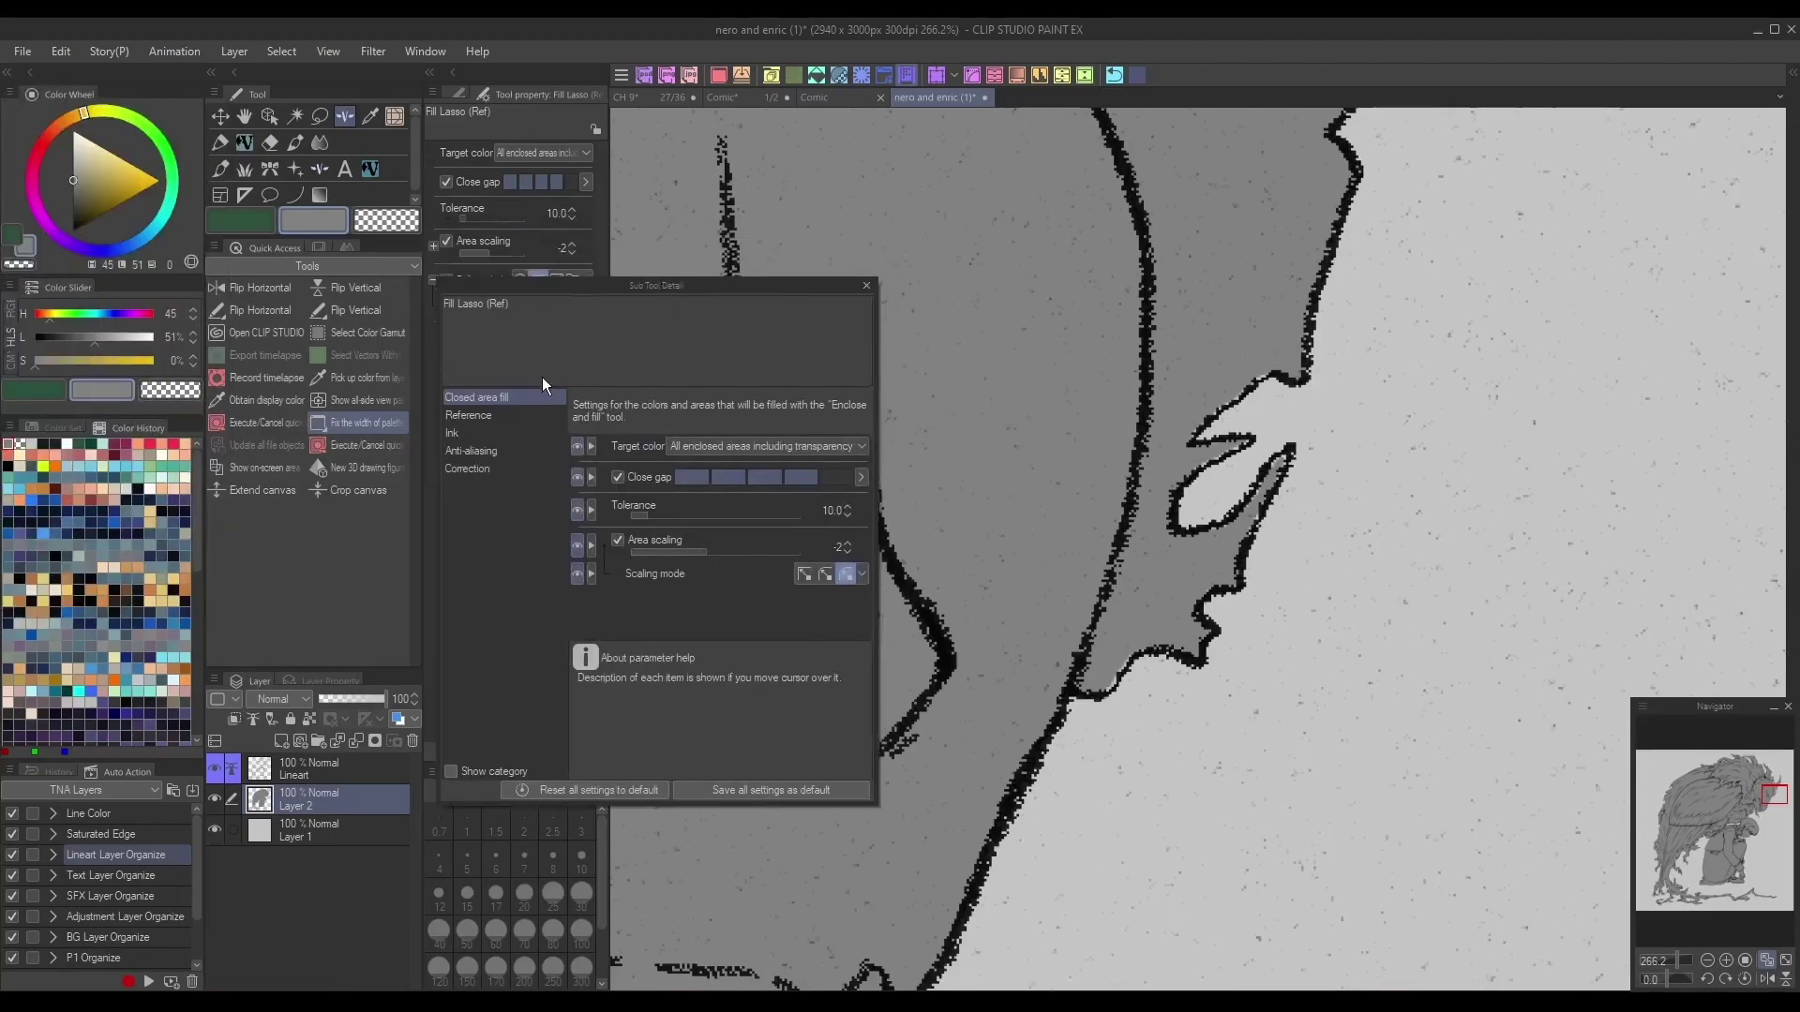
pyautogui.click(497, 414)
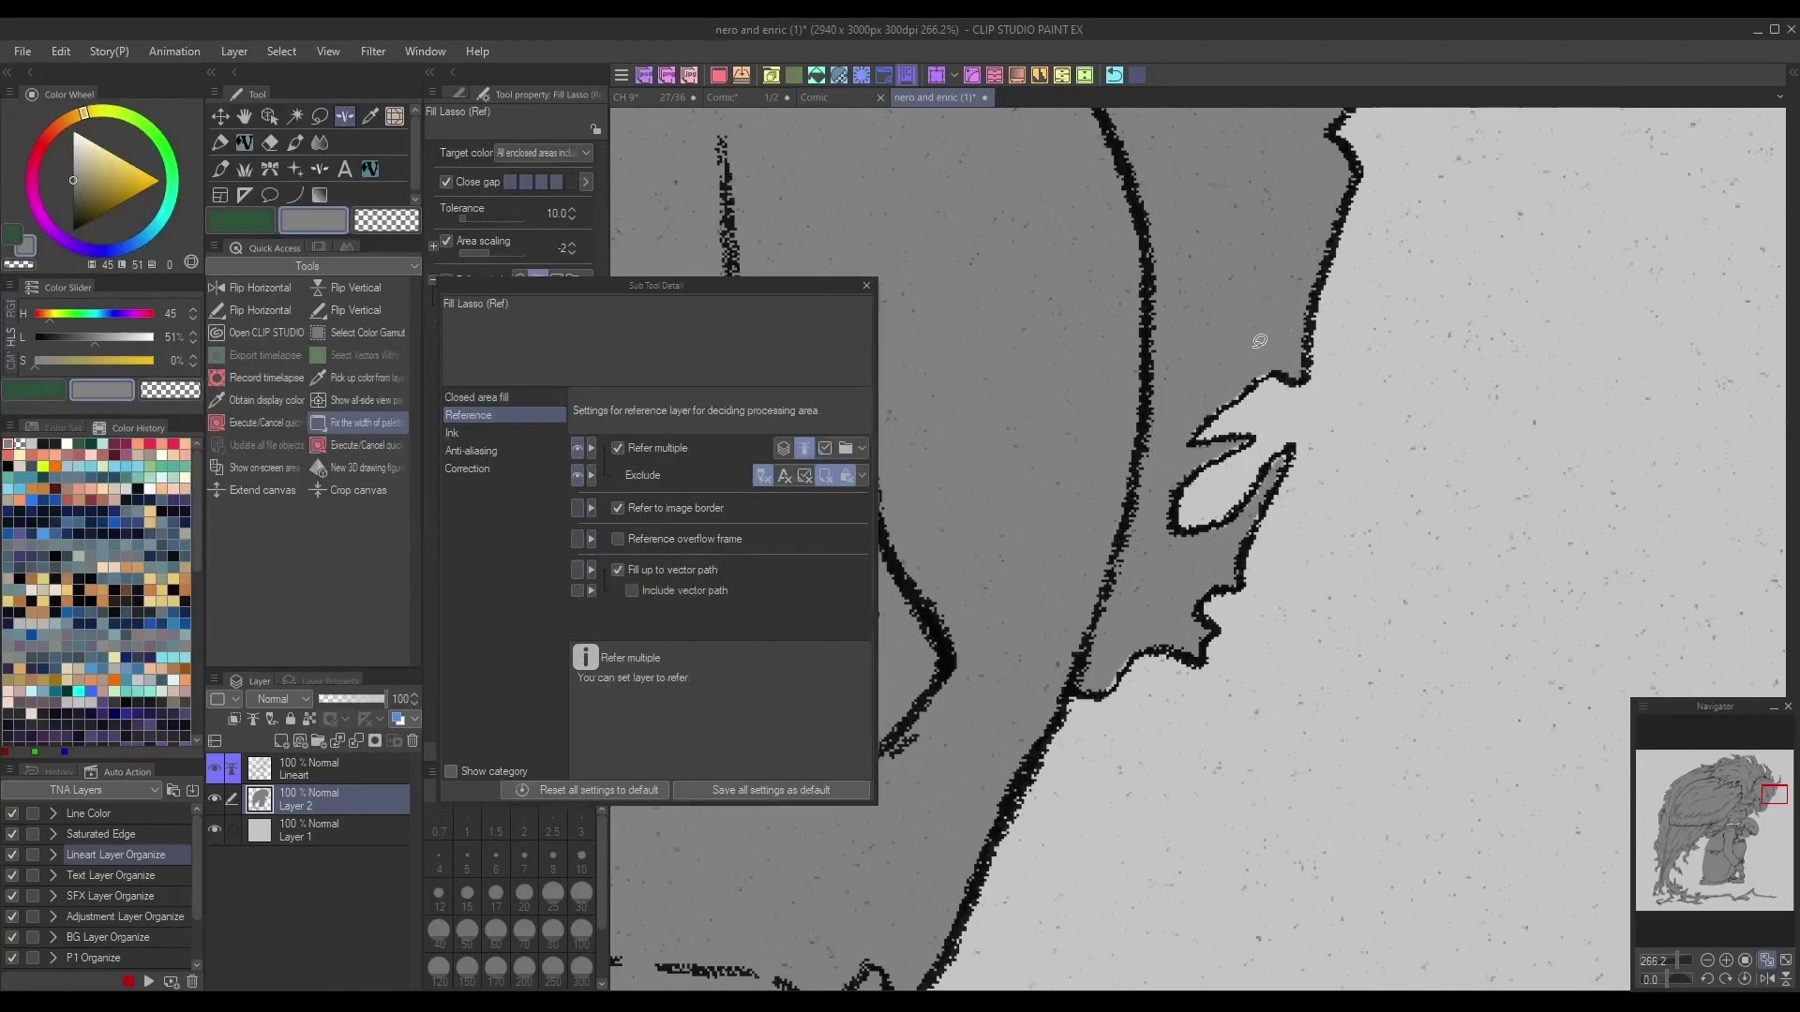
# Set Fill Lasso (Ref) to the largest gap closing, tolerance 14.4 and area scaling 3, trying lasso fills beside the feather tips
pyautogui.click(474, 397)
pyautogui.moveTo(1565, 450)
pyautogui.mouseDown()
pyautogui.moveTo(1161, 460)
pyautogui.moveTo(1387, 345)
pyautogui.mouseUp()
pyautogui.click(671, 515)
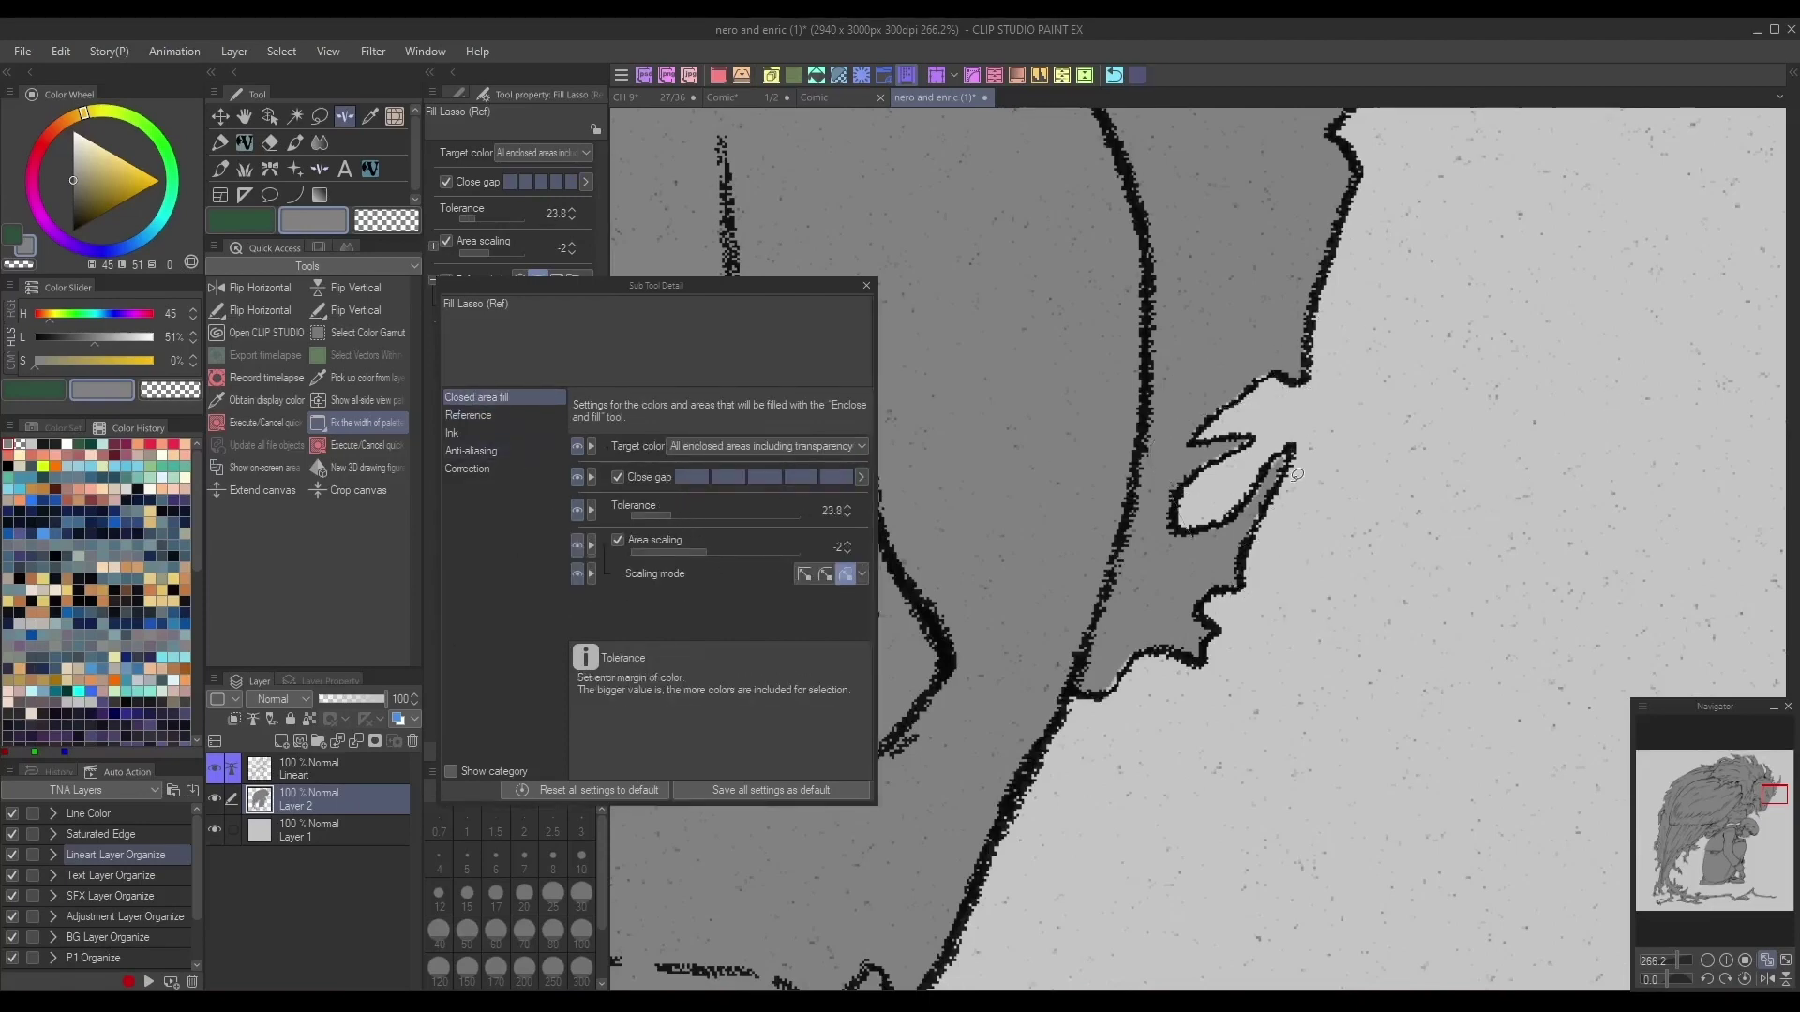
pyautogui.click(654, 514)
pyautogui.moveTo(1303, 360); pyautogui.dragTo(1269, 545)
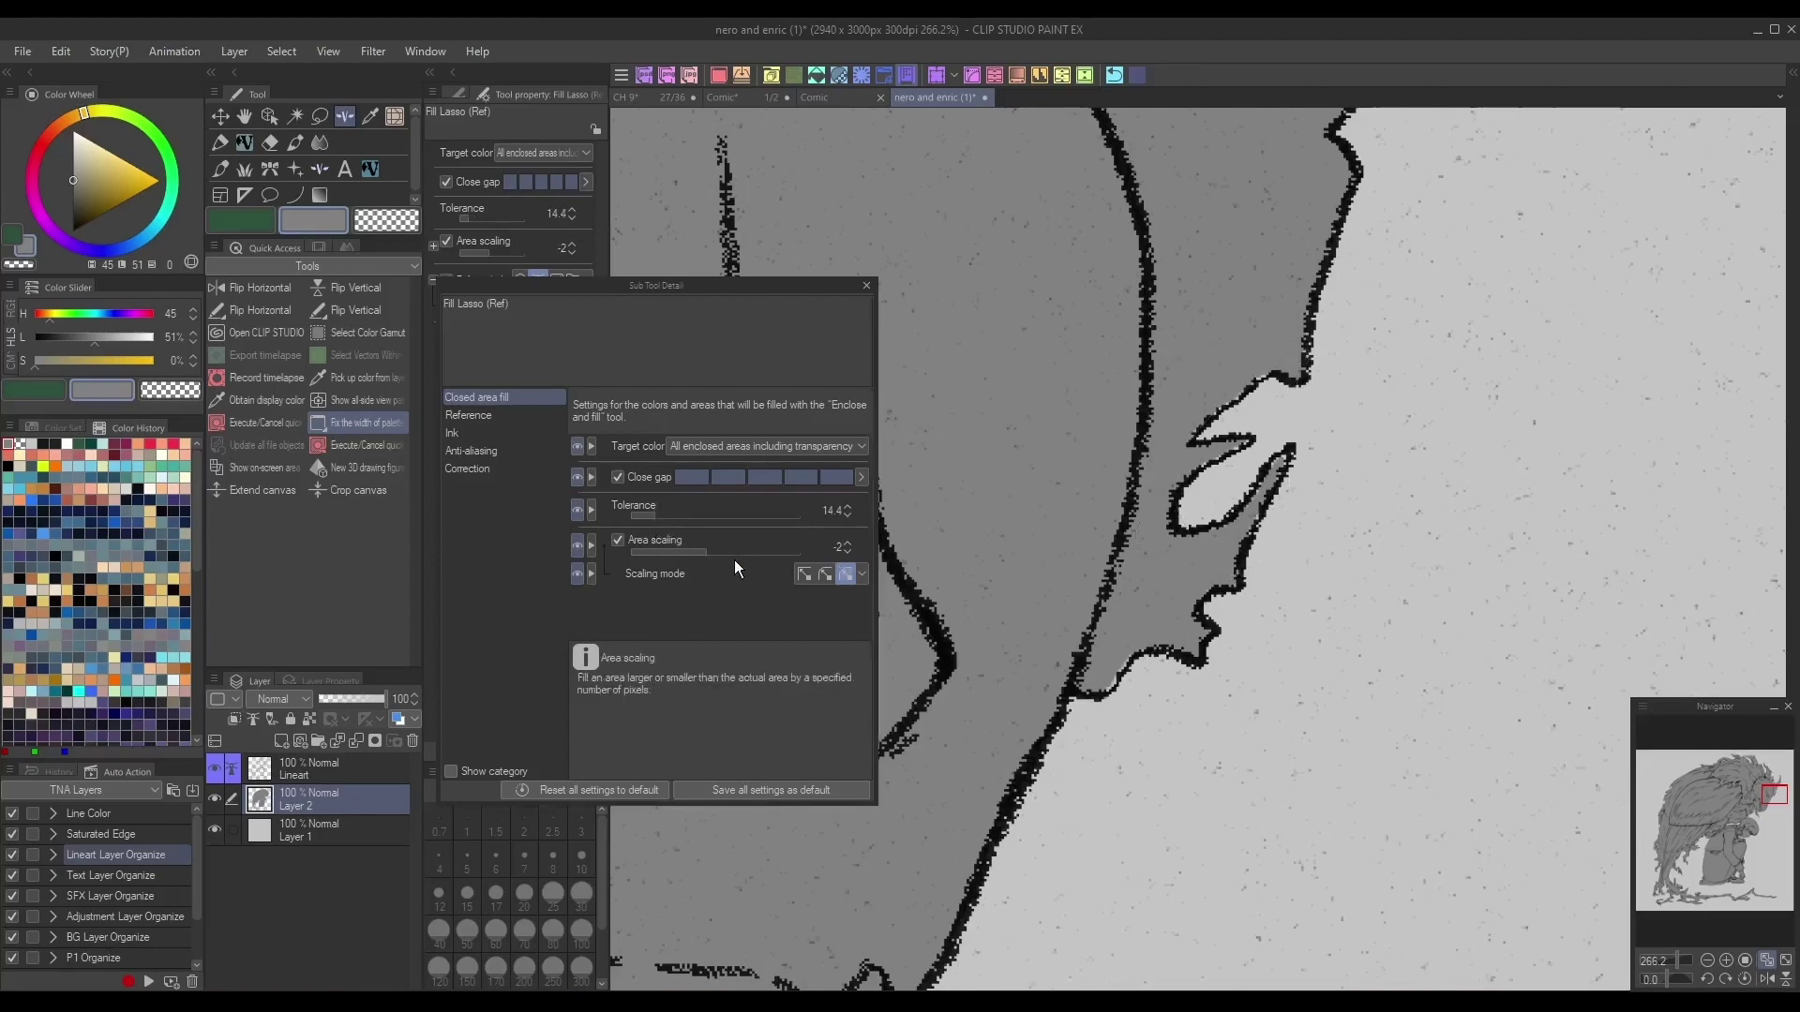
pyautogui.click(729, 552)
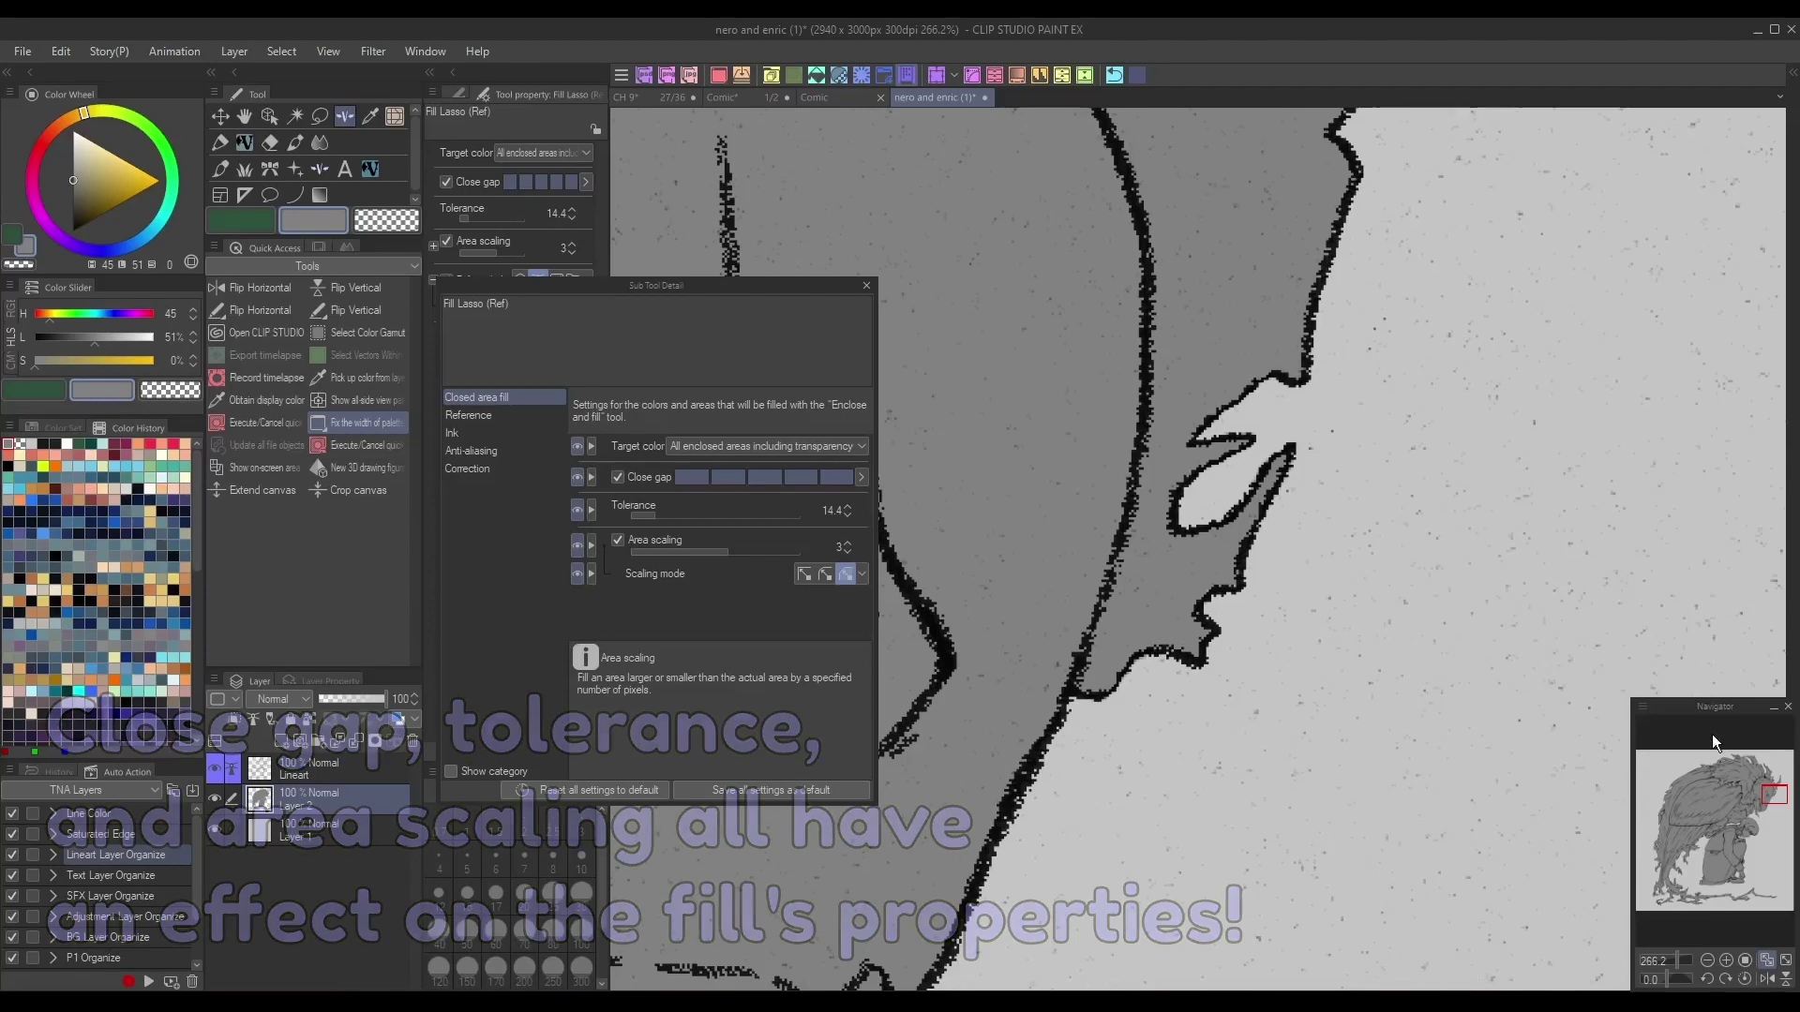
# Examine the Fill up to vector path and closed area fill options, and inspect the lines and grey fill around the beak
pyautogui.click(473, 415)
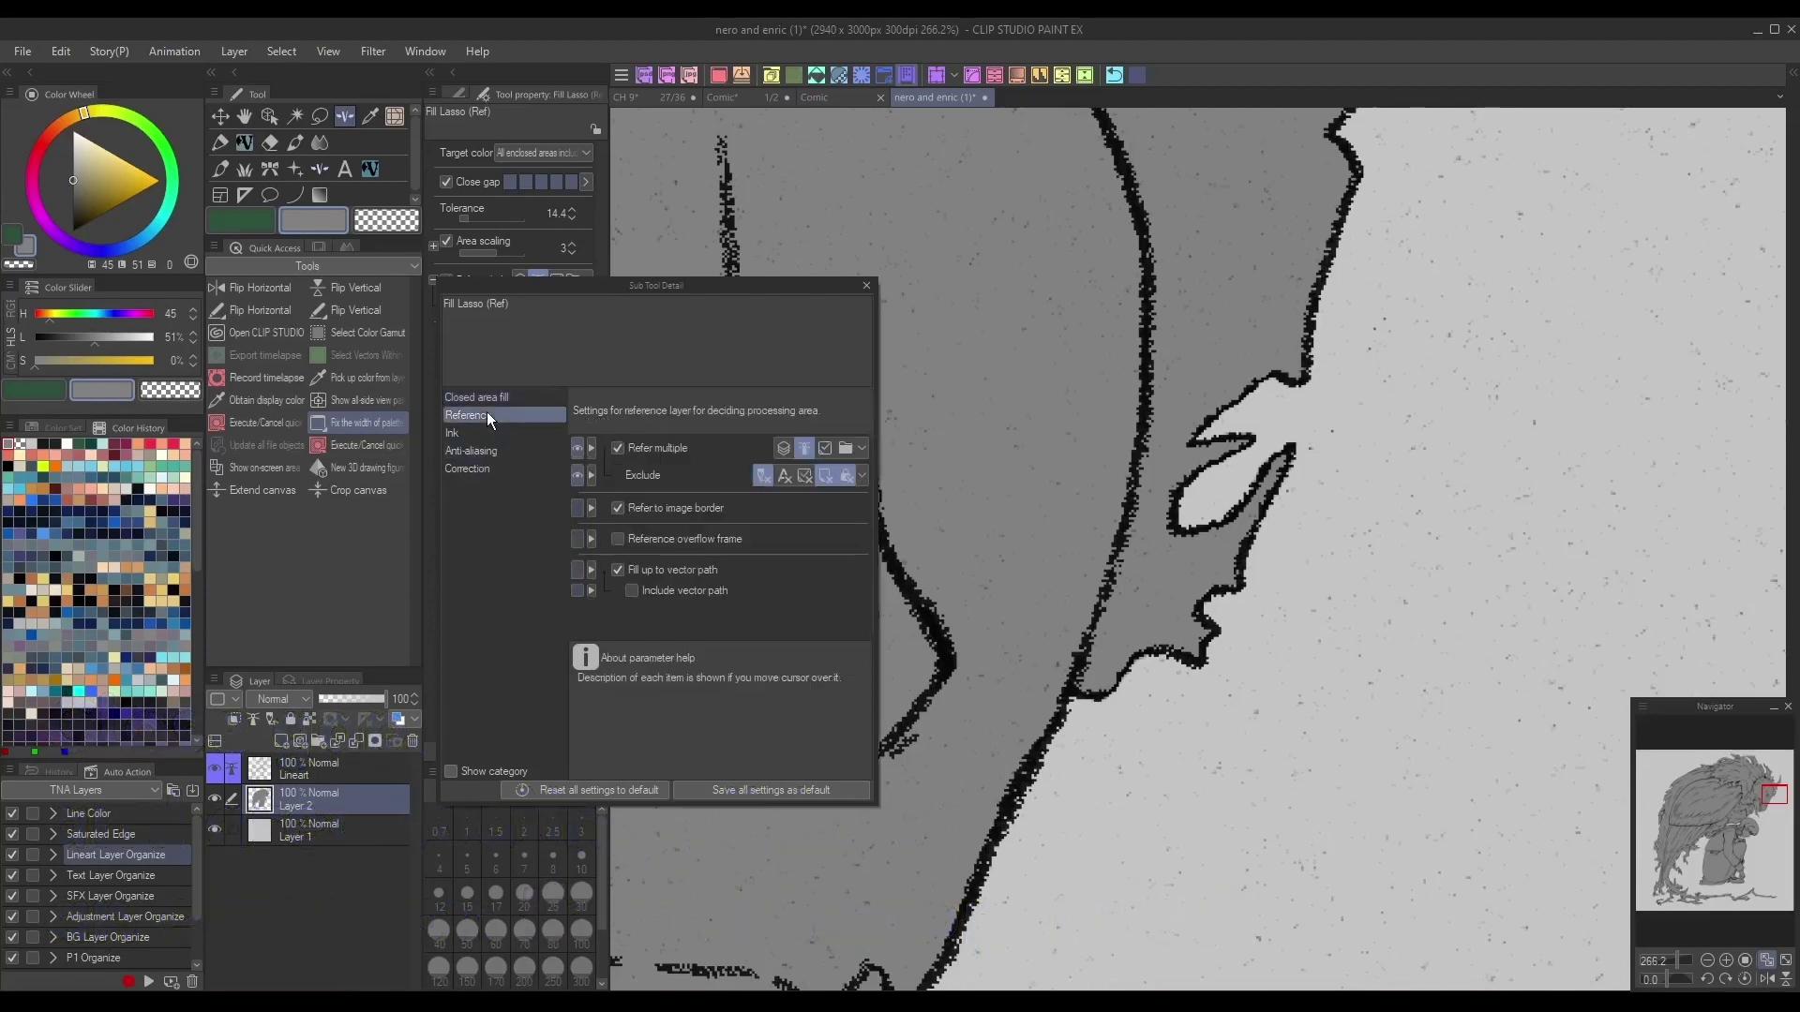
pyautogui.click(667, 590)
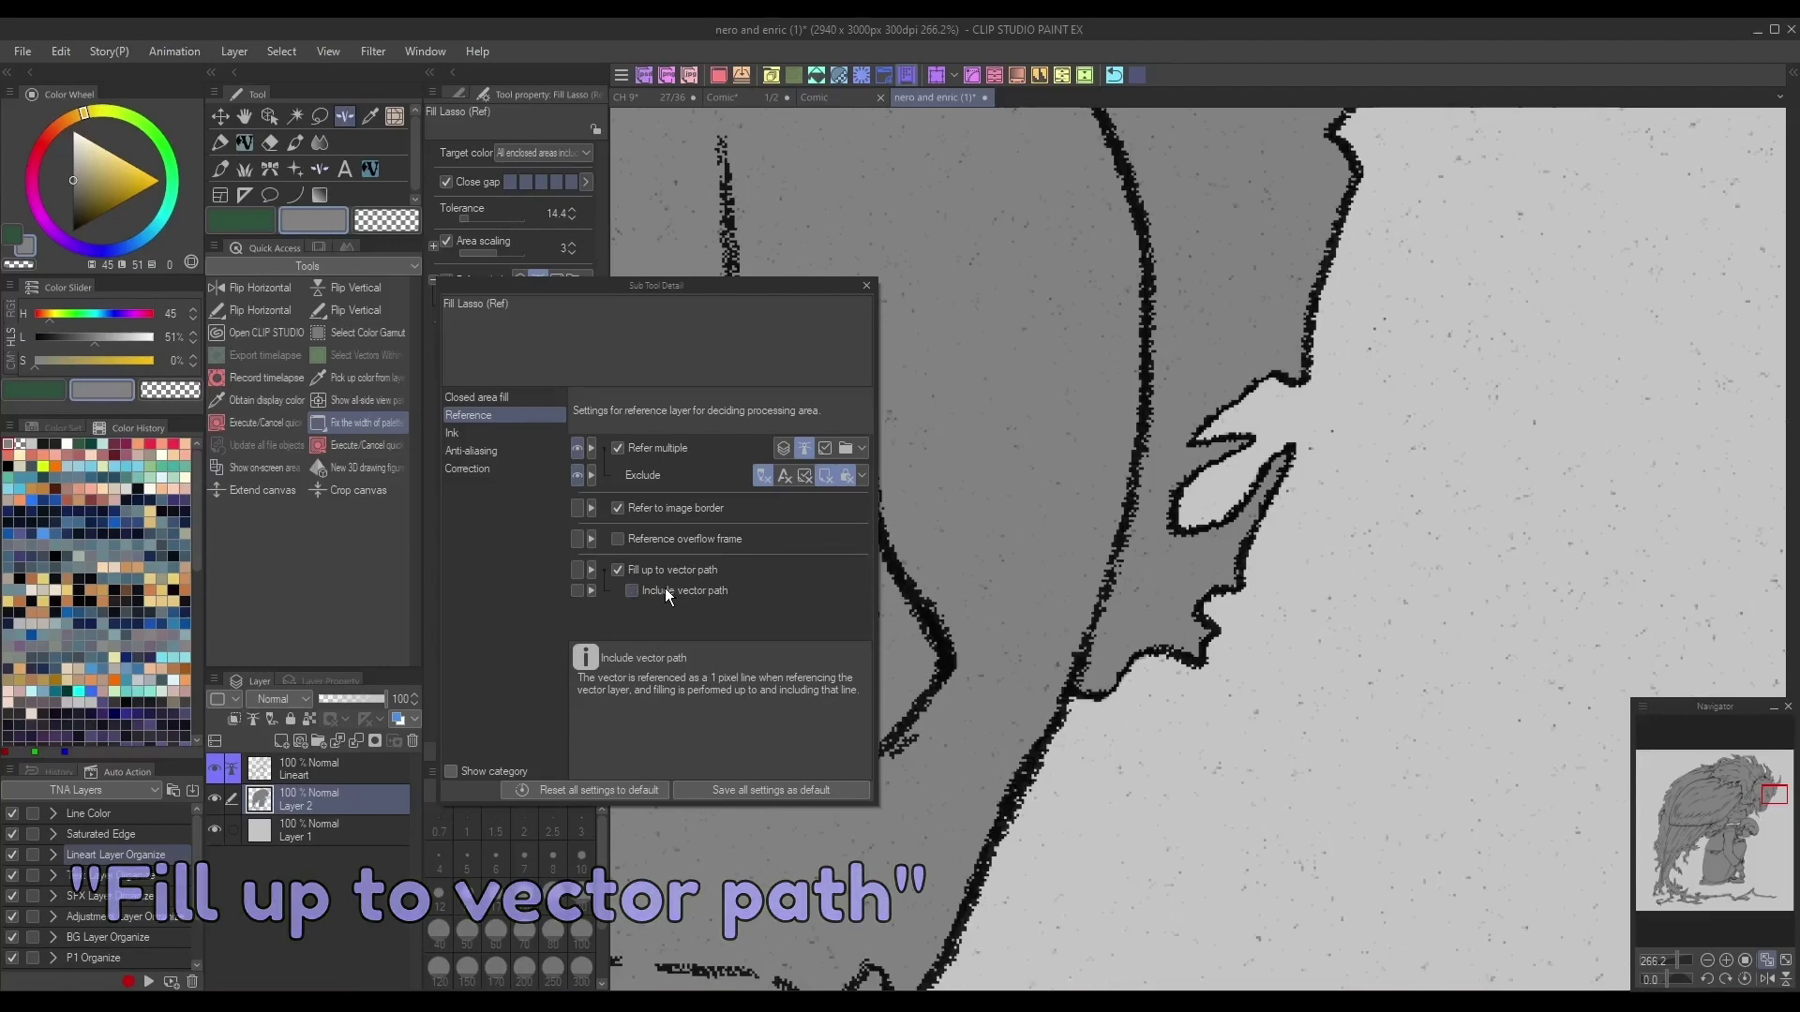
pyautogui.click(515, 398)
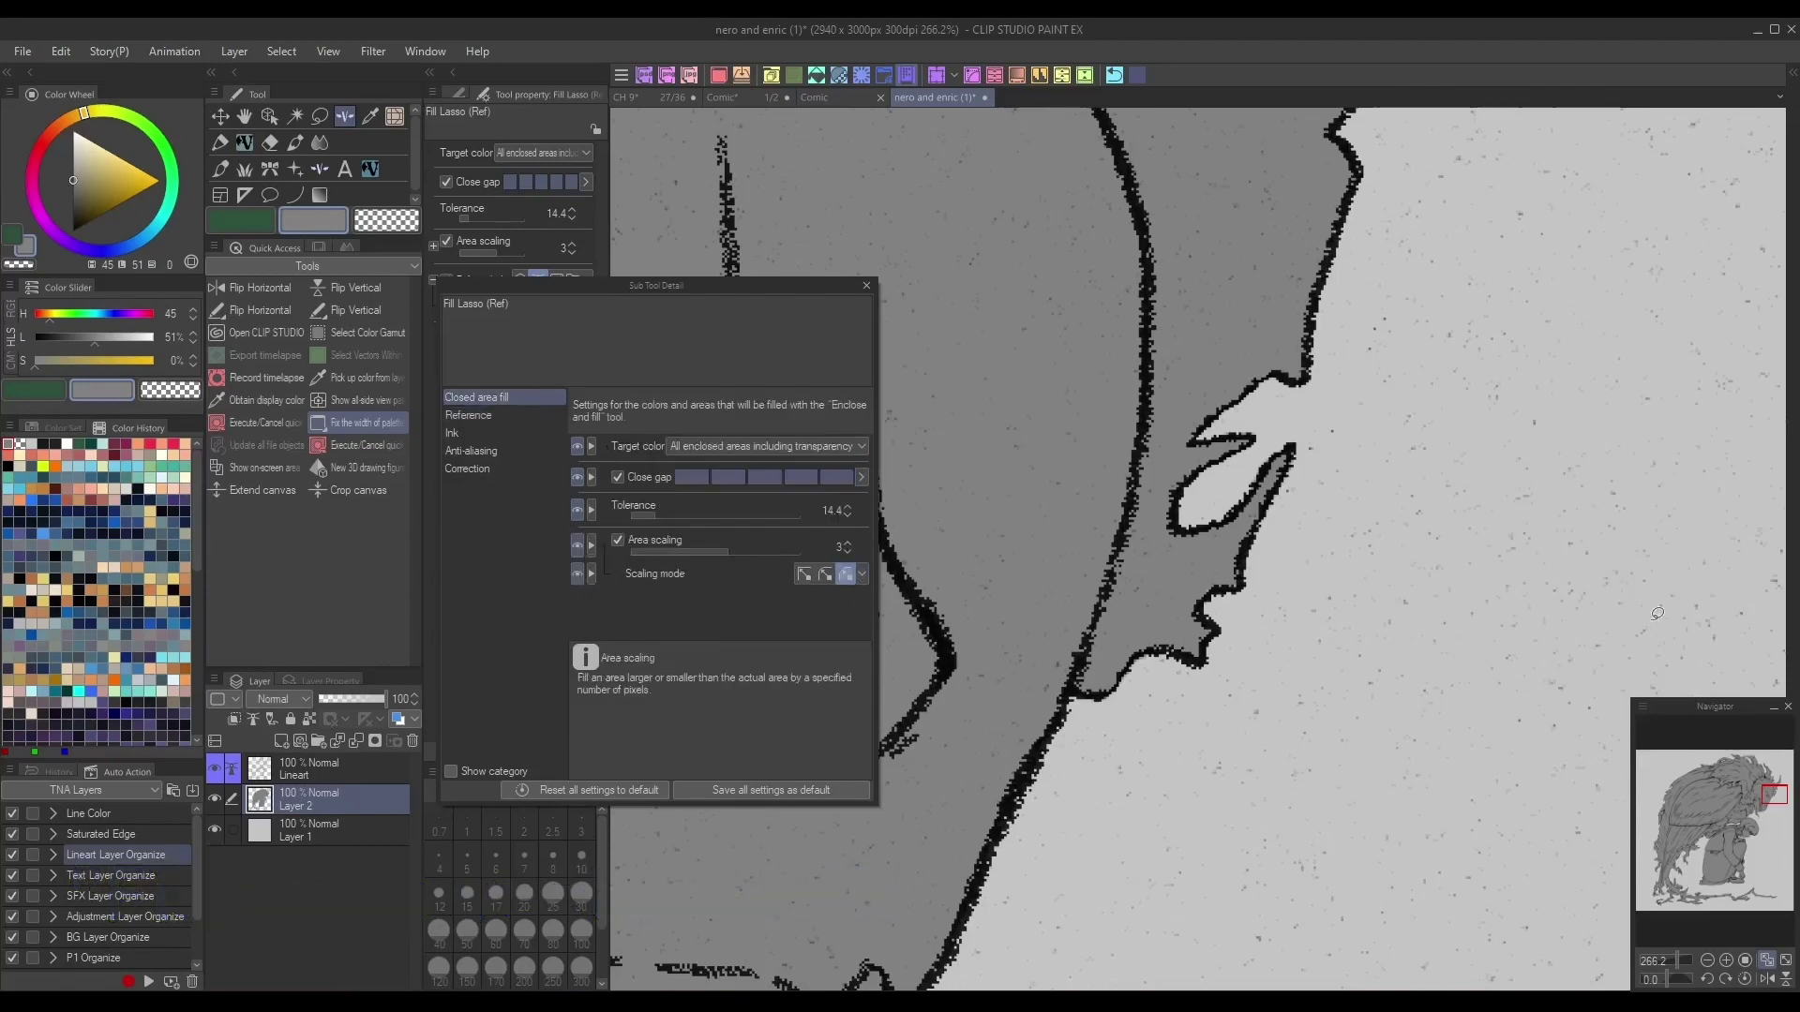
pyautogui.moveTo(1739, 807); pyautogui.dragTo(1752, 808)
pyautogui.moveTo(1297, 638)
pyautogui.mouseDown()
pyautogui.moveTo(1275, 691)
pyautogui.moveTo(1350, 630)
pyautogui.mouseUp()
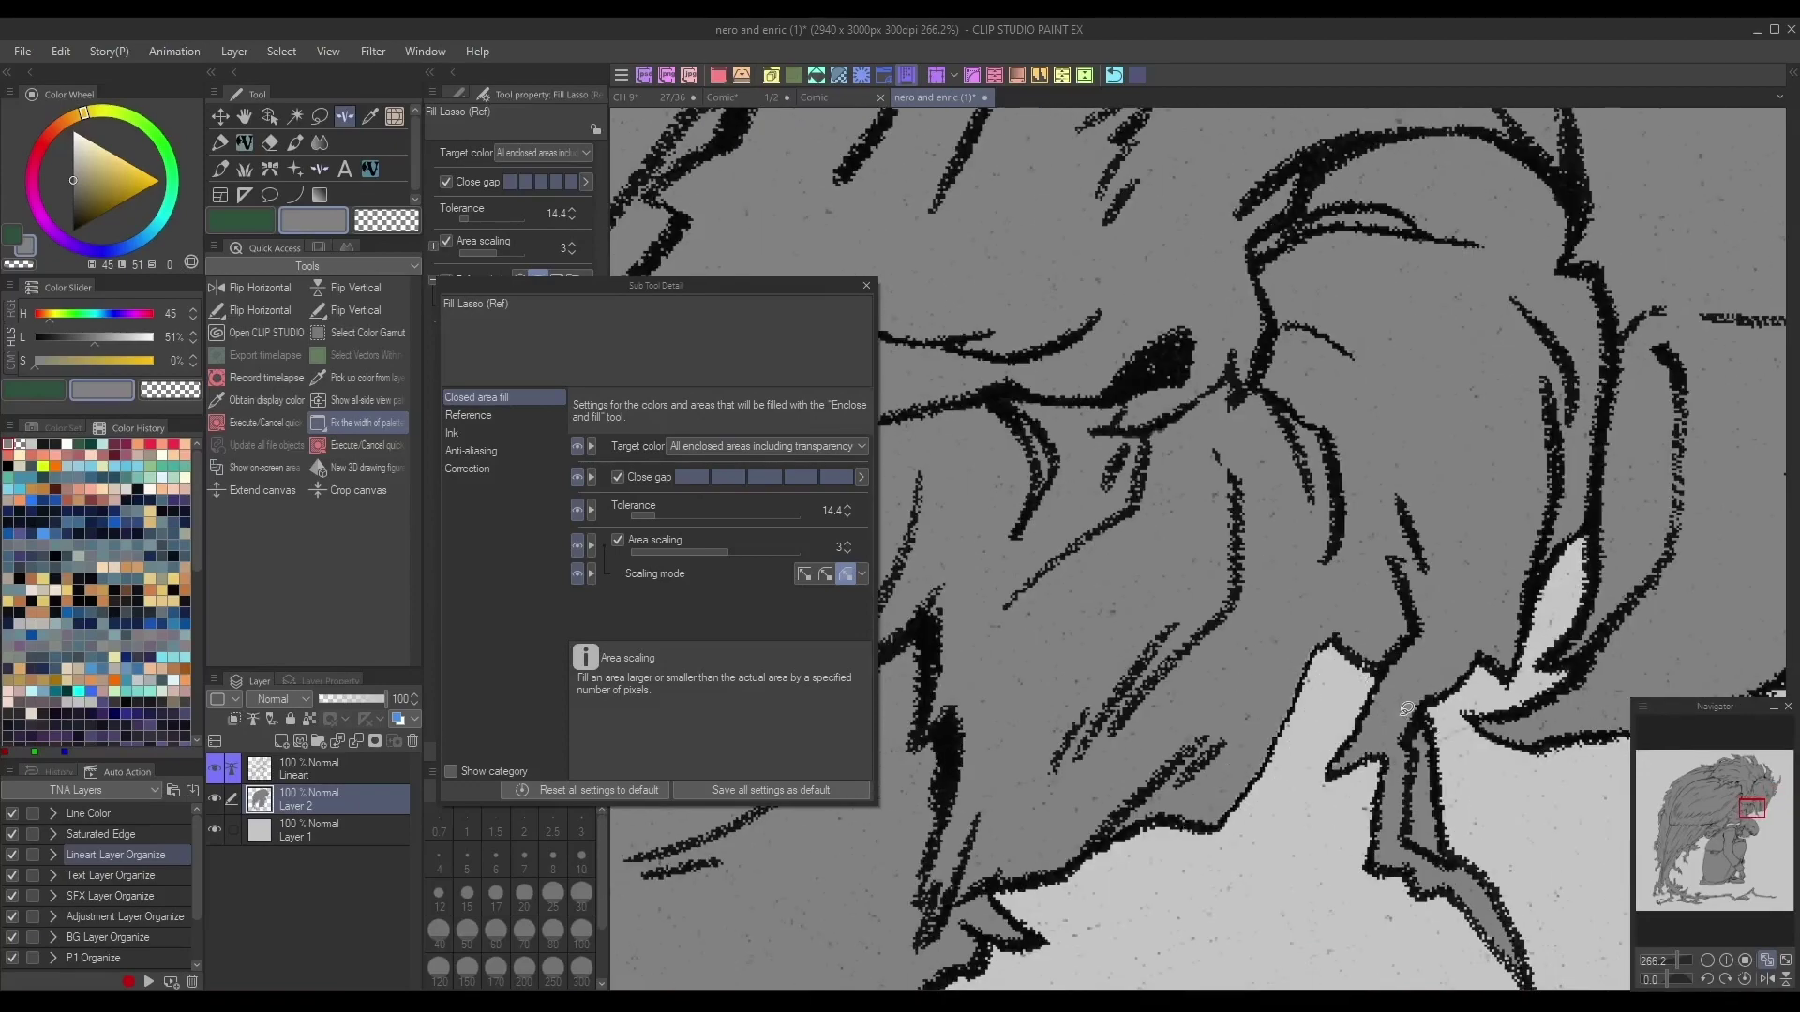
pyautogui.scroll(-2, 1546, 810)
pyautogui.moveTo(1747, 806); pyautogui.dragTo(1756, 904)
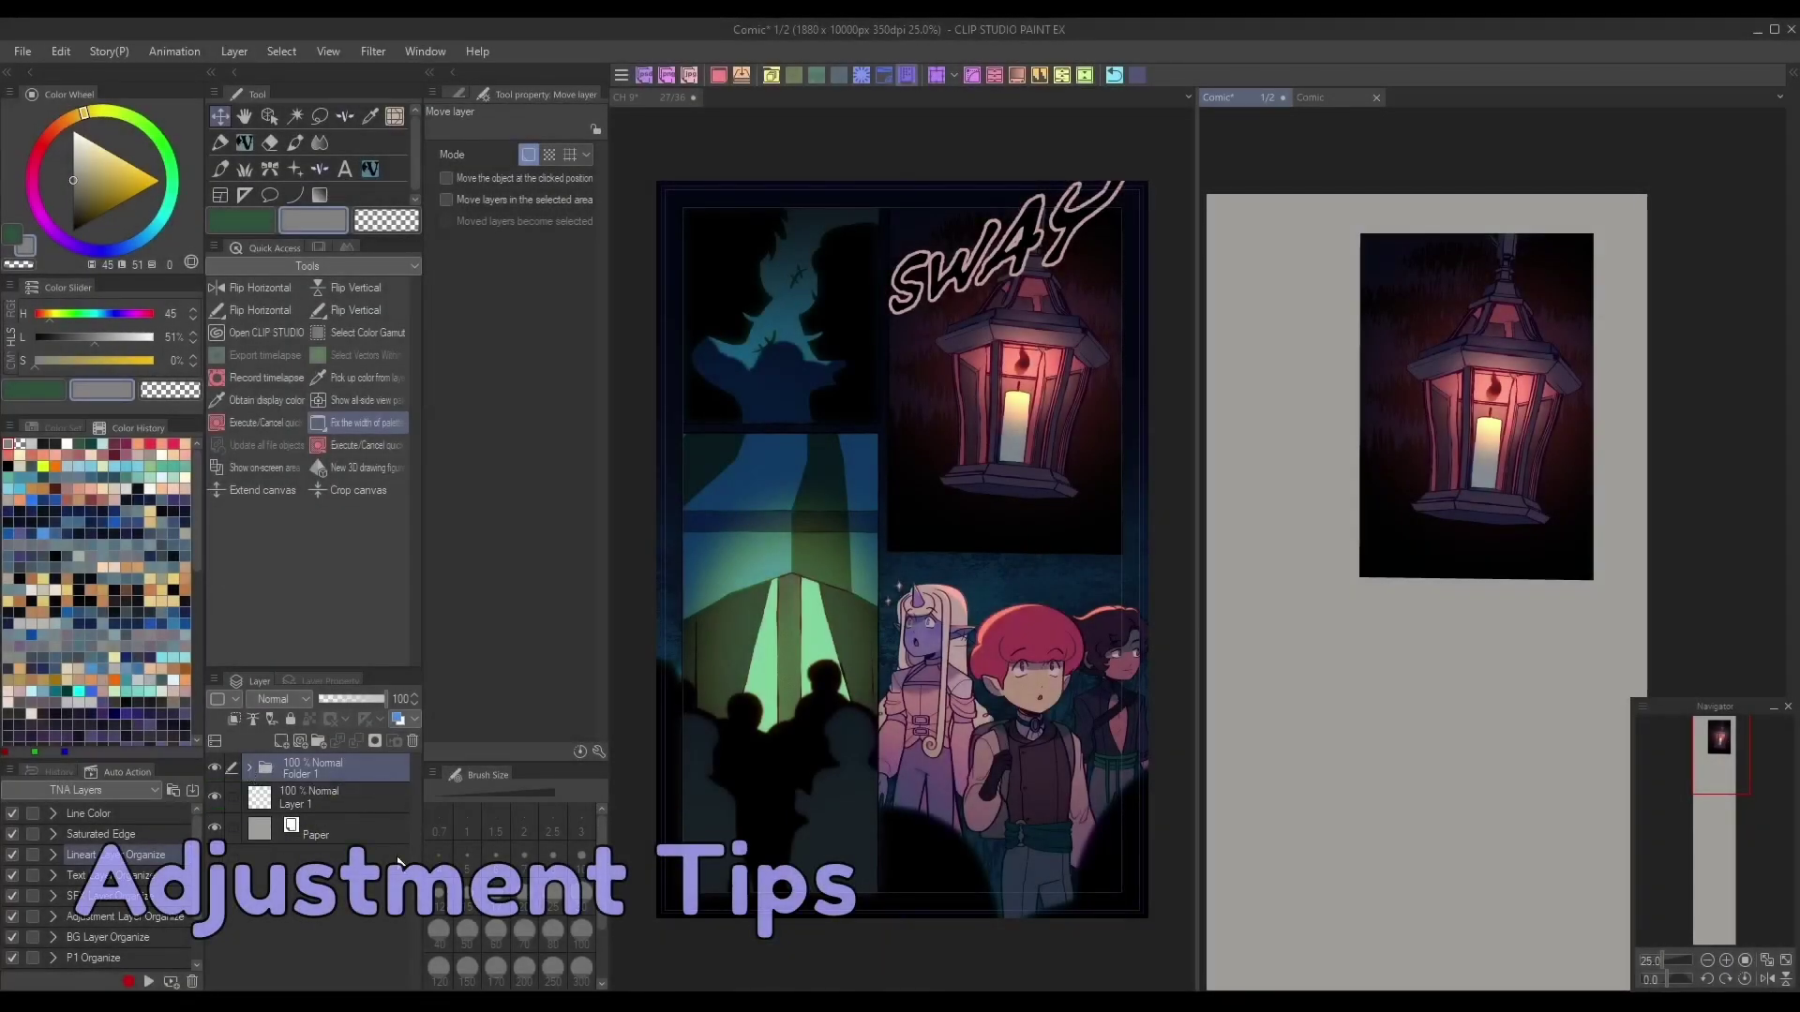
# Select the lantern panel's layers from Lineart down to Layer 18, lock them all together and collapse Folder 1
pyautogui.click(261, 797)
pyautogui.moveTo(418, 832)
pyautogui.mouseDown()
pyautogui.moveTo(419, 931)
pyautogui.moveTo(420, 823)
pyautogui.mouseUp()
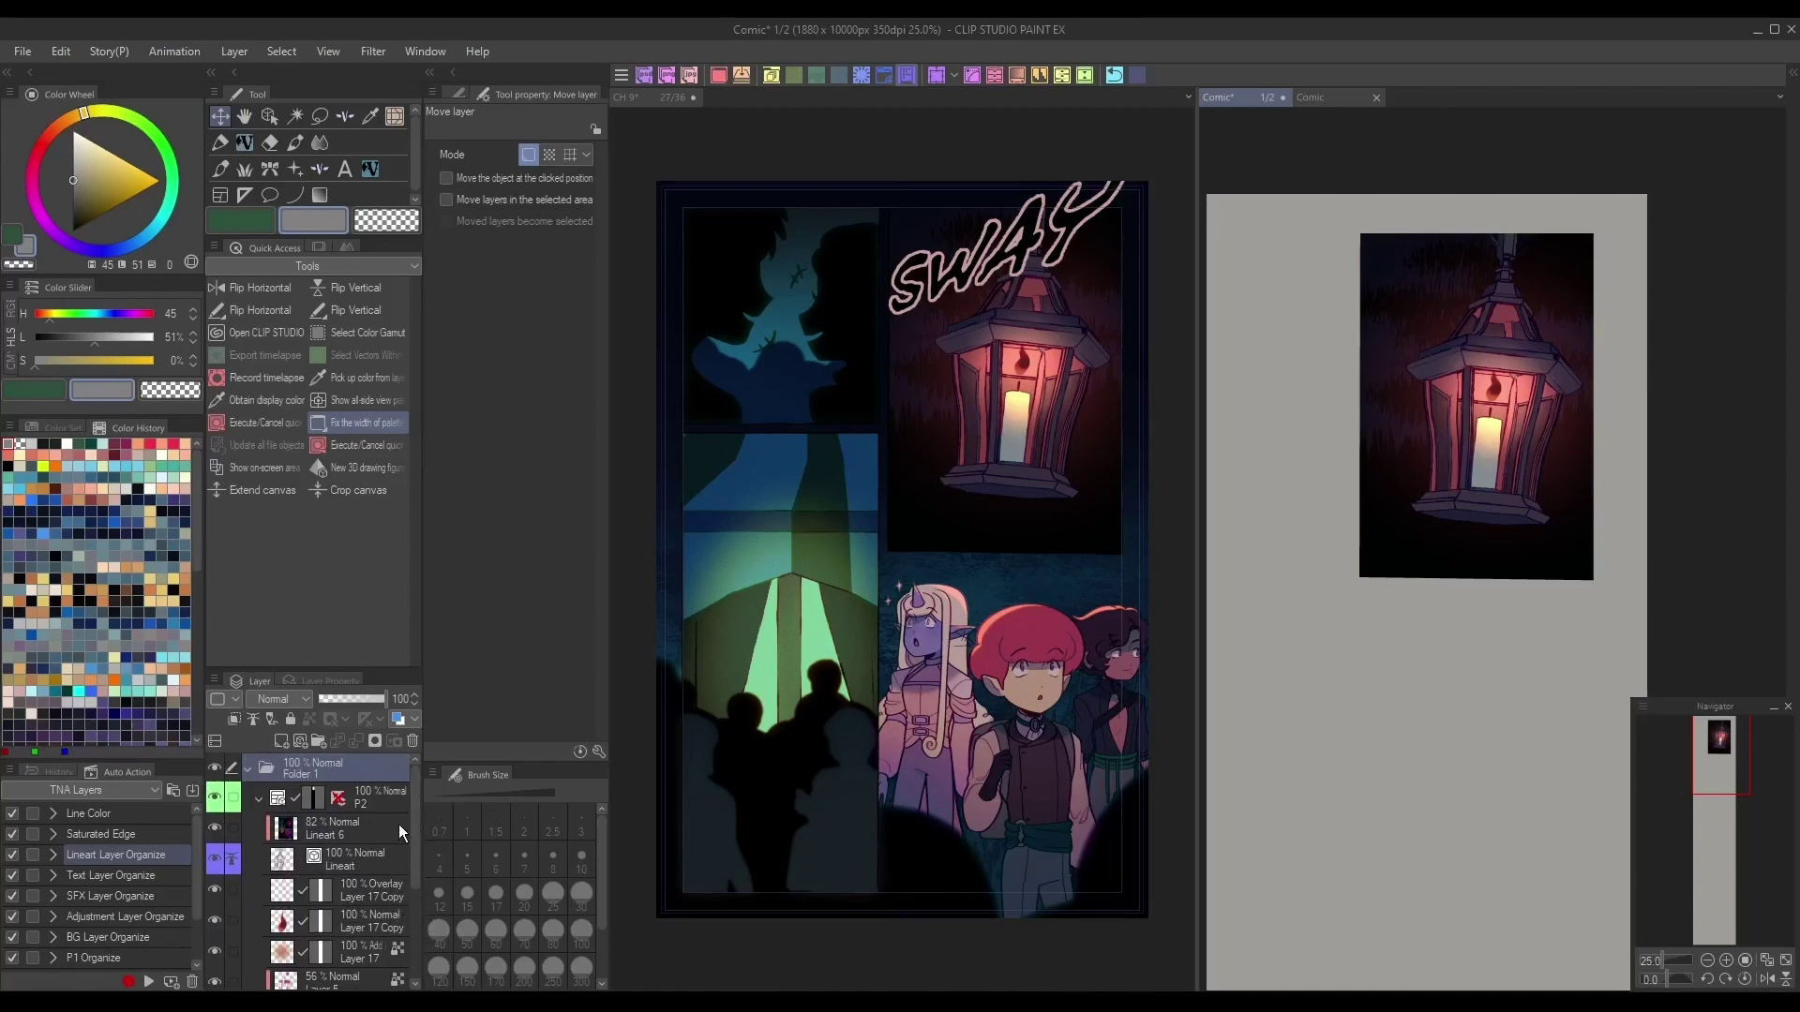
pyautogui.moveTo(415, 835); pyautogui.dragTo(418, 847)
pyautogui.click(377, 838)
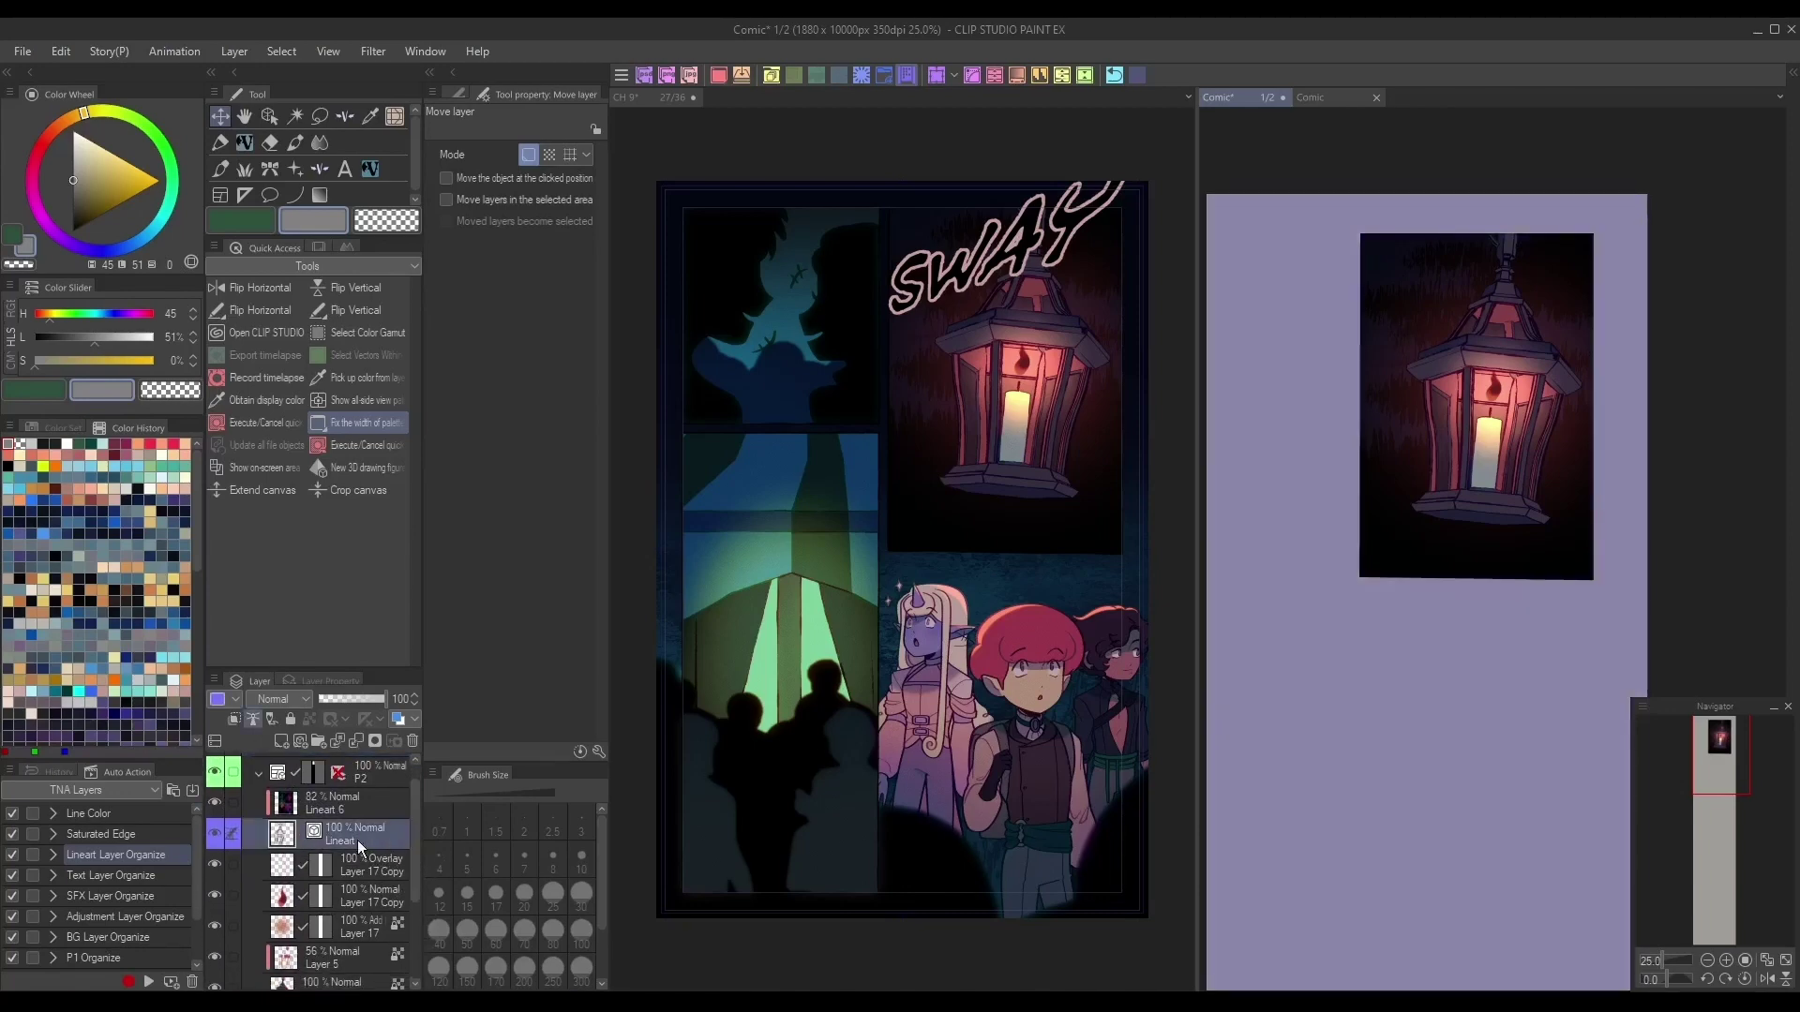
pyautogui.moveTo(234, 864); pyautogui.dragTo(234, 957)
pyautogui.moveTo(416, 894); pyautogui.dragTo(419, 941)
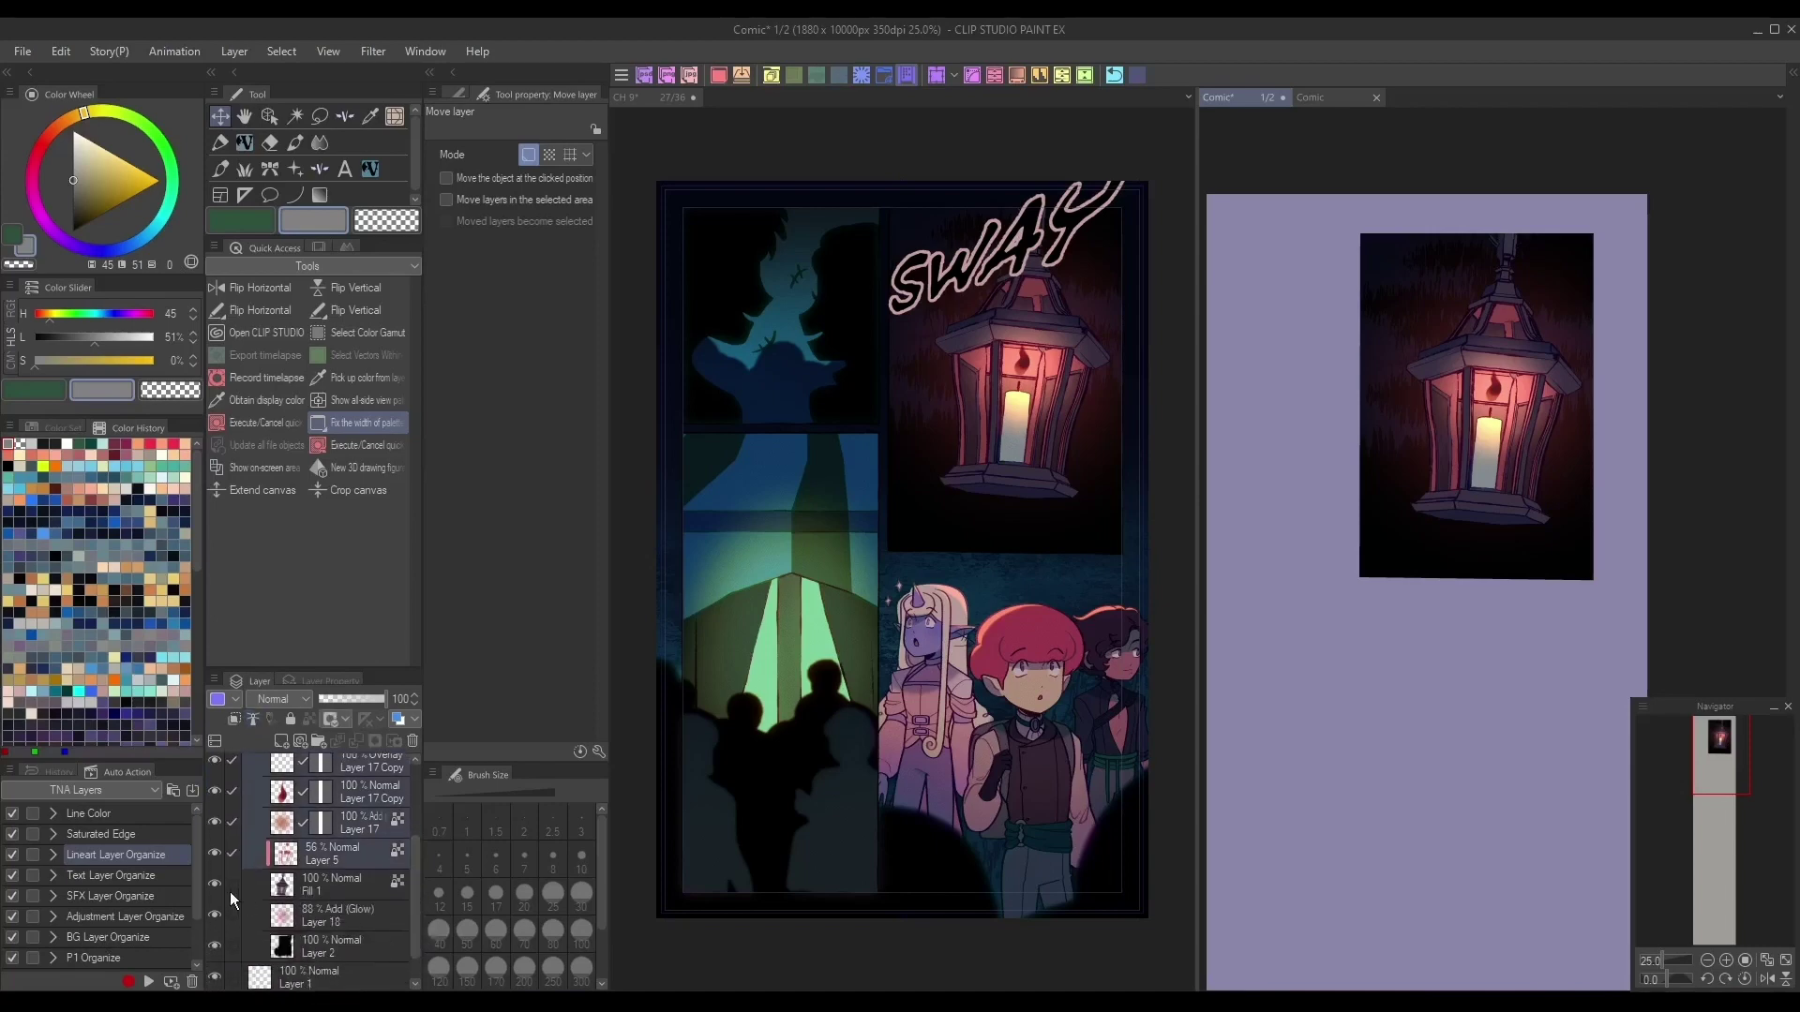
pyautogui.click(231, 886)
pyautogui.click(234, 918)
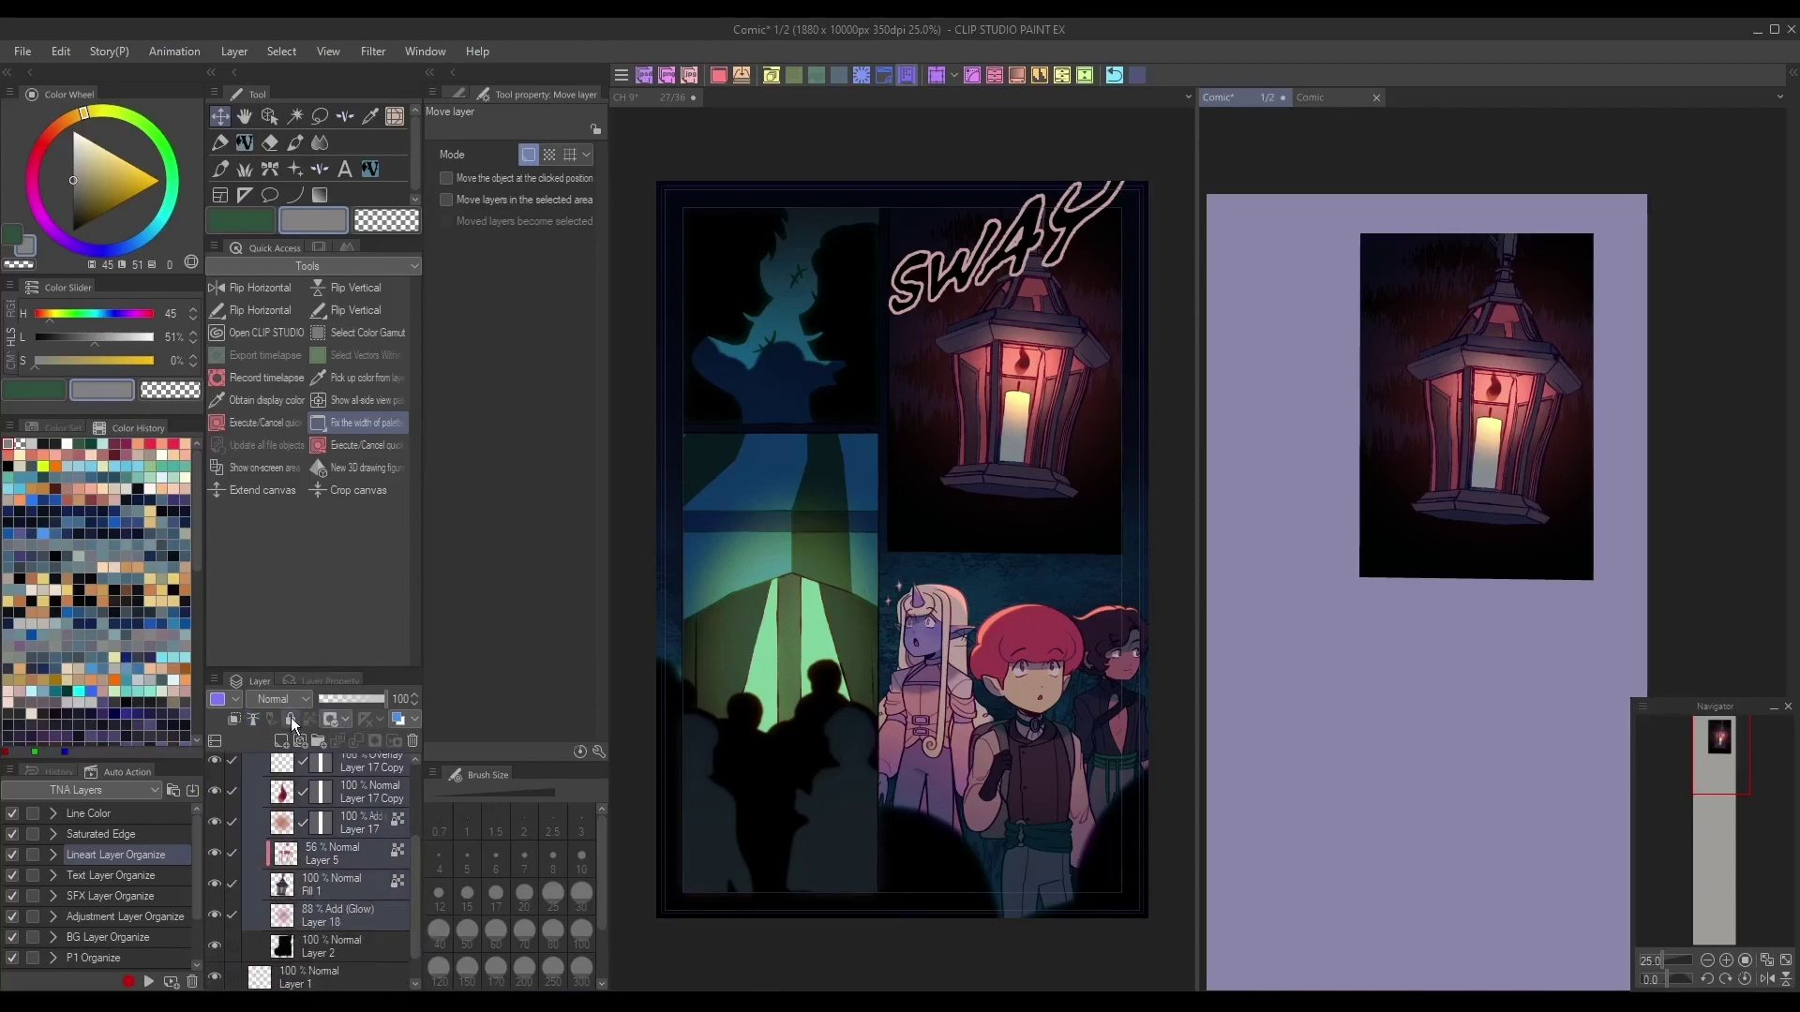
pyautogui.click(290, 719)
pyautogui.moveTo(418, 907); pyautogui.dragTo(430, 819)
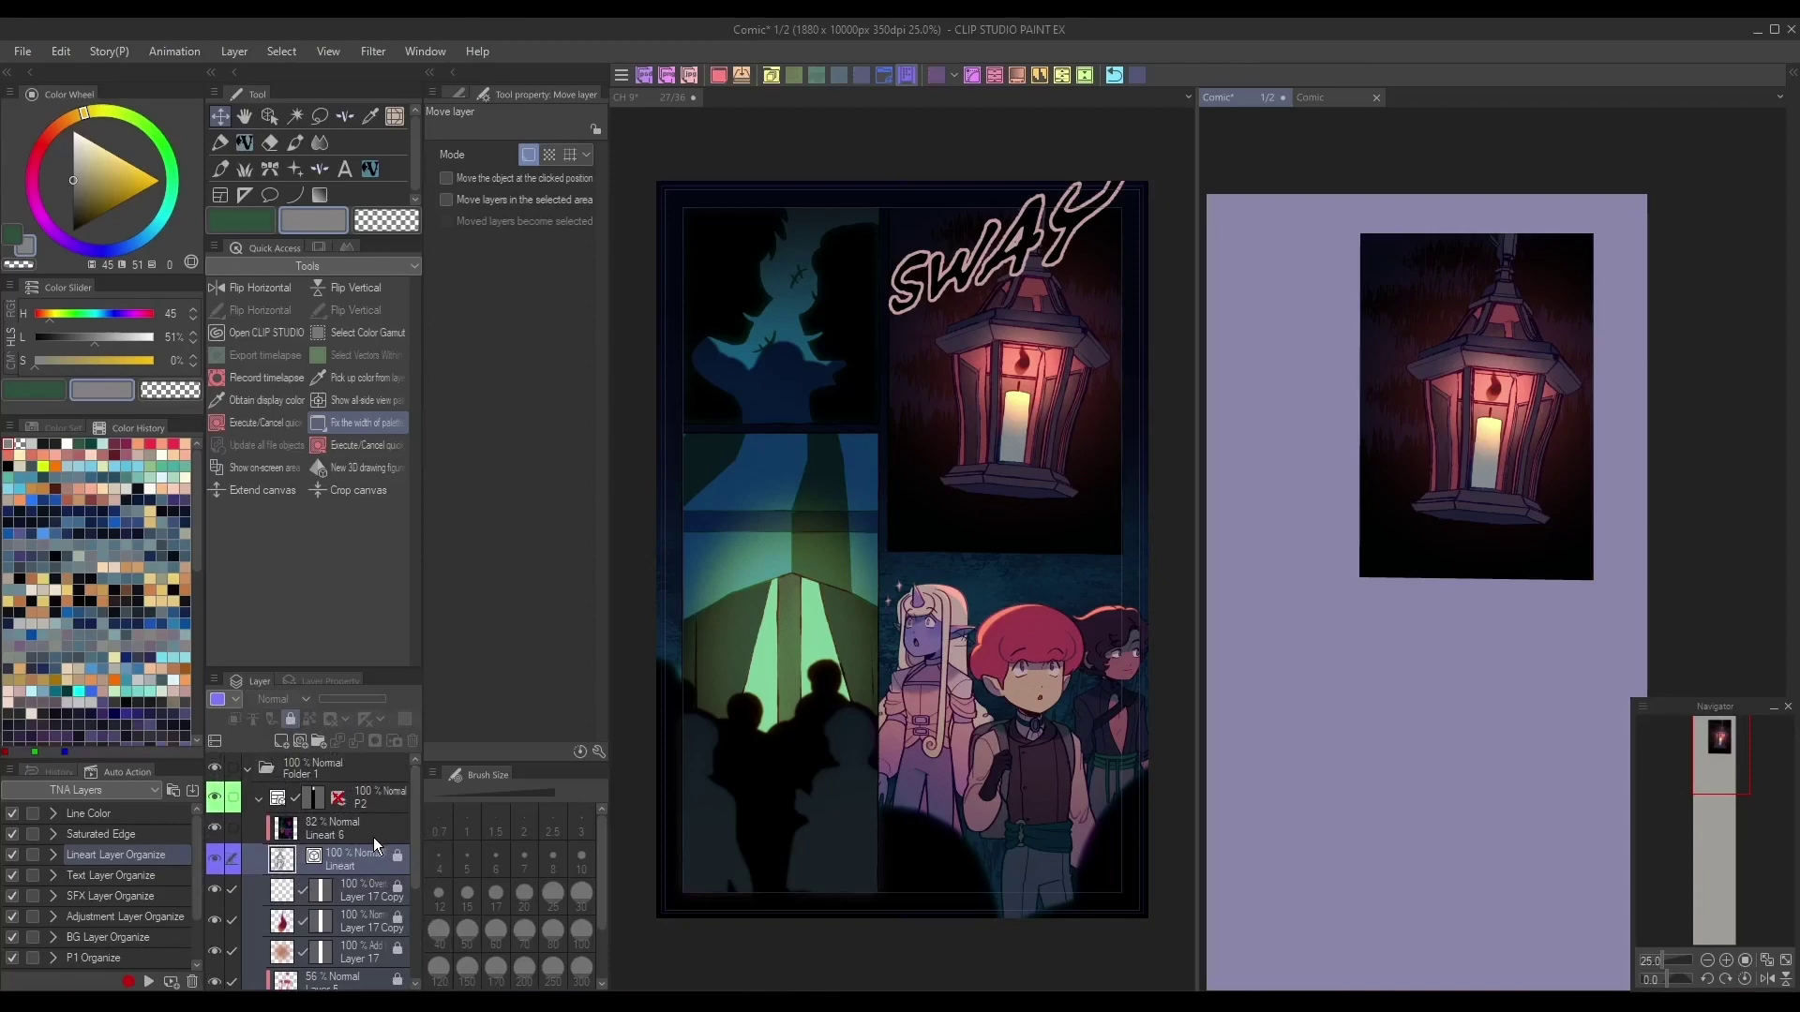
pyautogui.click(260, 798)
pyautogui.click(248, 768)
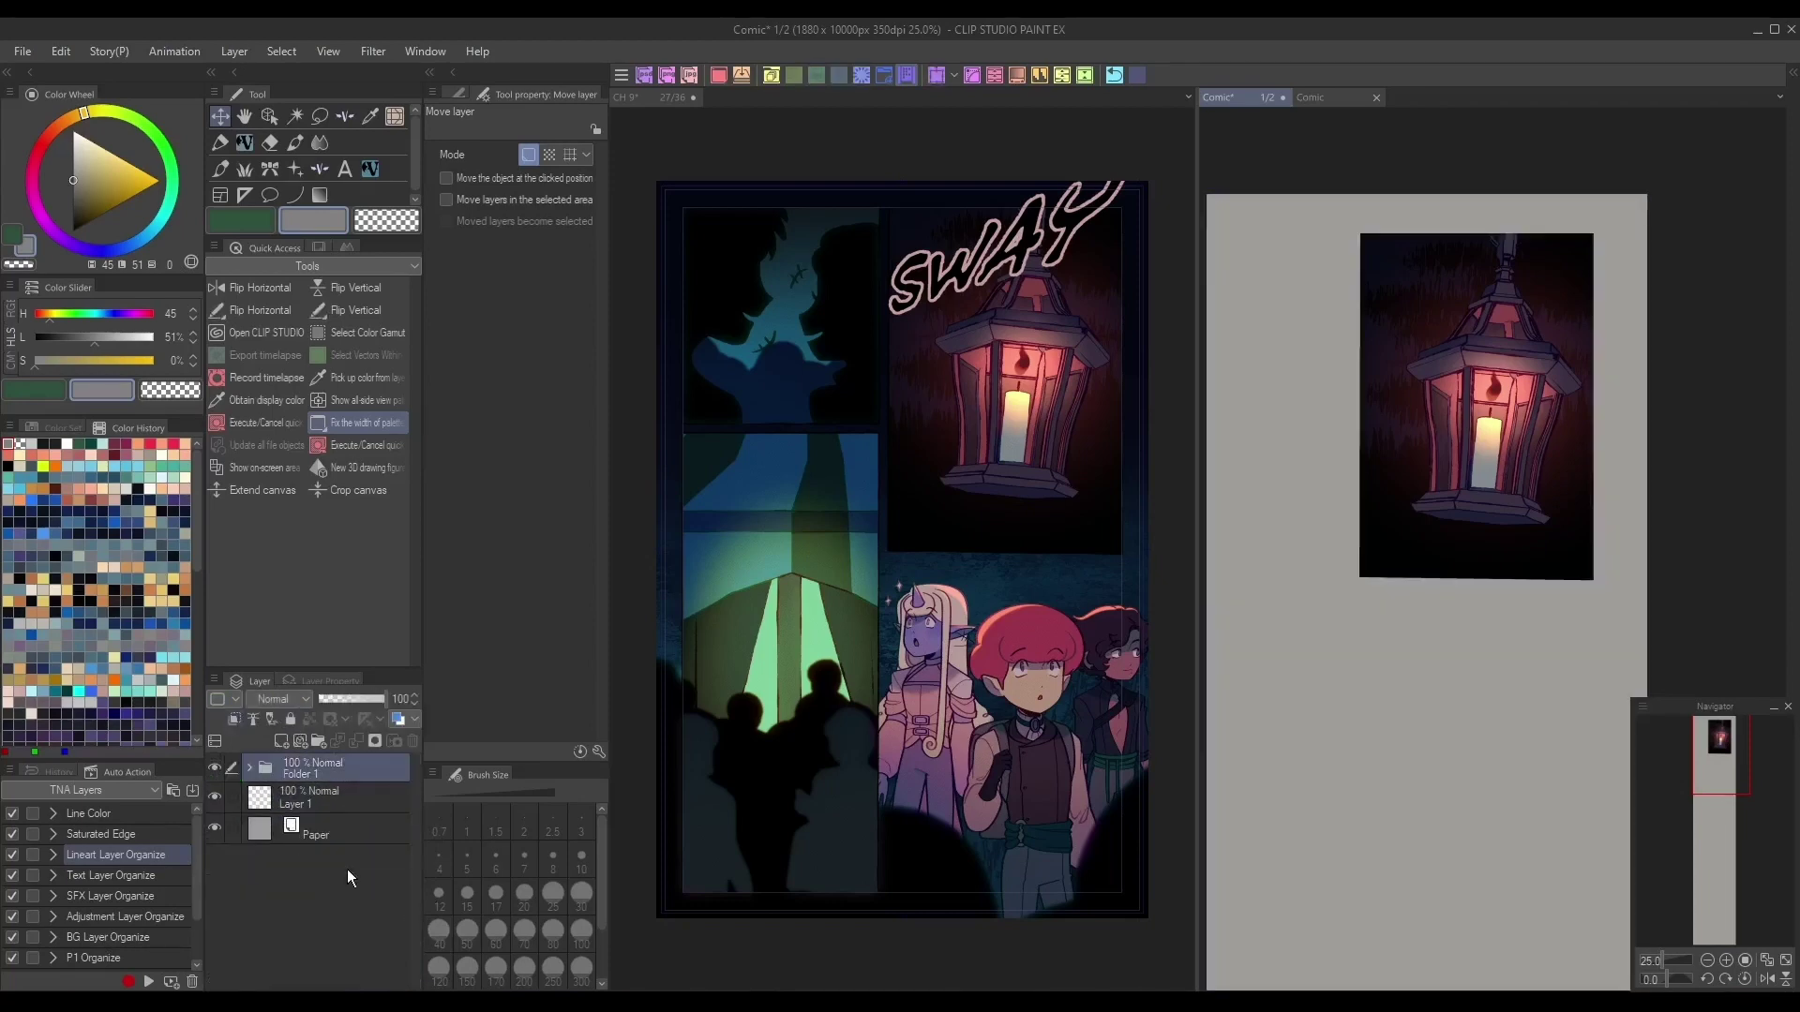
# Resize the lantern panel's folder from its lower edge with the Scale/Rotate transformation
pyautogui.click(940, 75)
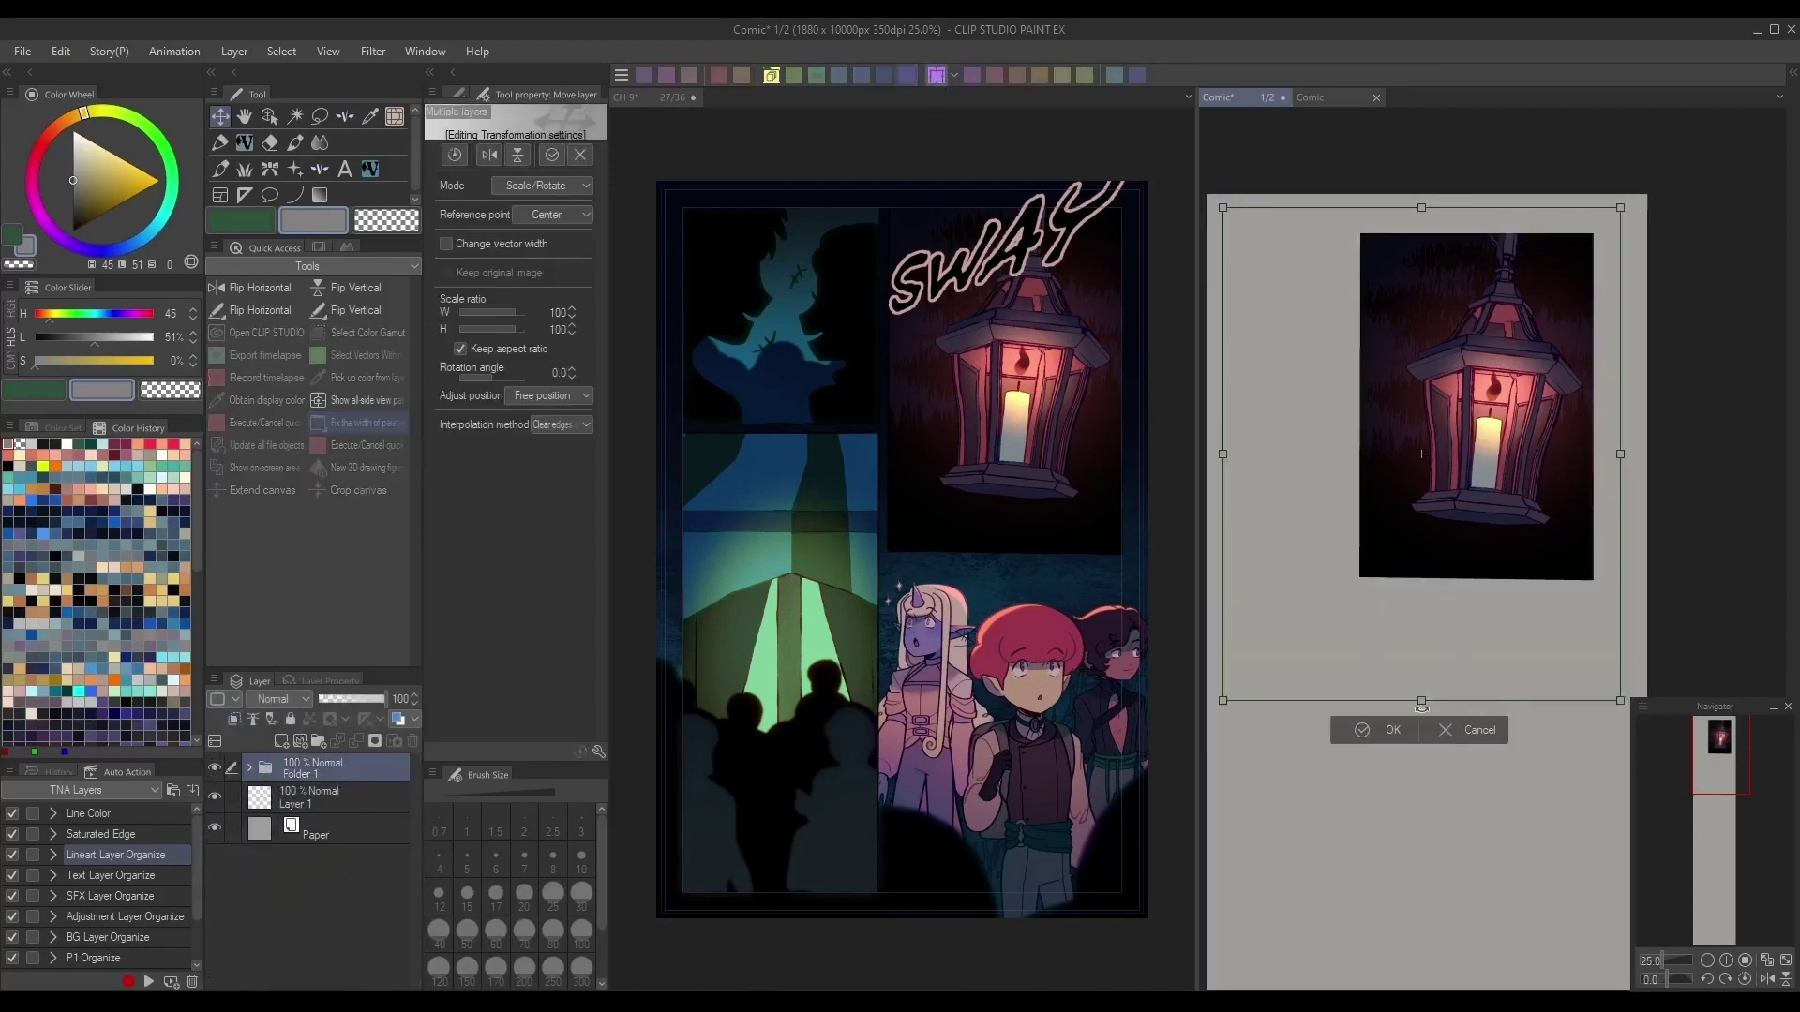
pyautogui.moveTo(1421, 705); pyautogui.dragTo(1440, 843)
pyautogui.moveTo(1520, 696)
pyautogui.mouseDown()
pyautogui.moveTo(1478, 628)
pyautogui.moveTo(1526, 734)
pyautogui.moveTo(1526, 706)
pyautogui.mouseUp()
pyautogui.moveTo(1411, 828); pyautogui.dragTo(1410, 986)
pyautogui.moveTo(1465, 854); pyautogui.dragTo(1502, 565)
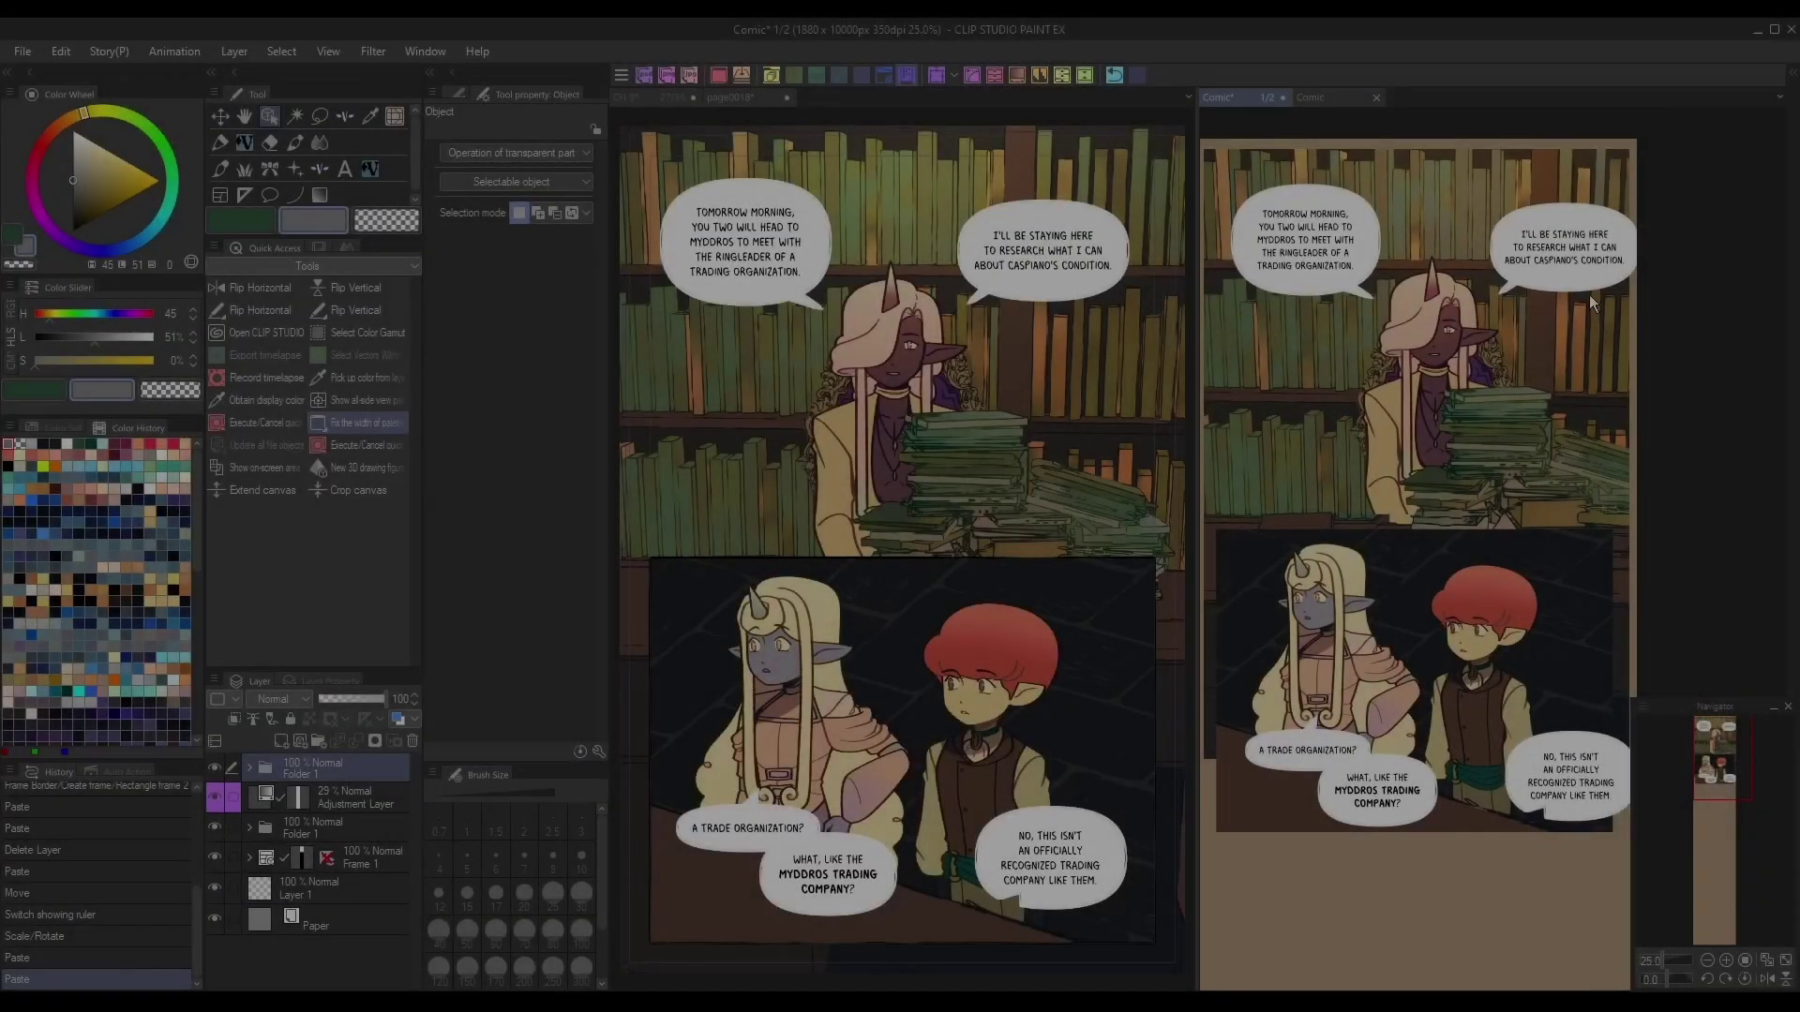
# Shift the pasted speech balloons slightly to the left so they fit on the page, and expand their folder
pyautogui.moveTo(1579, 270); pyautogui.dragTo(1571, 278)
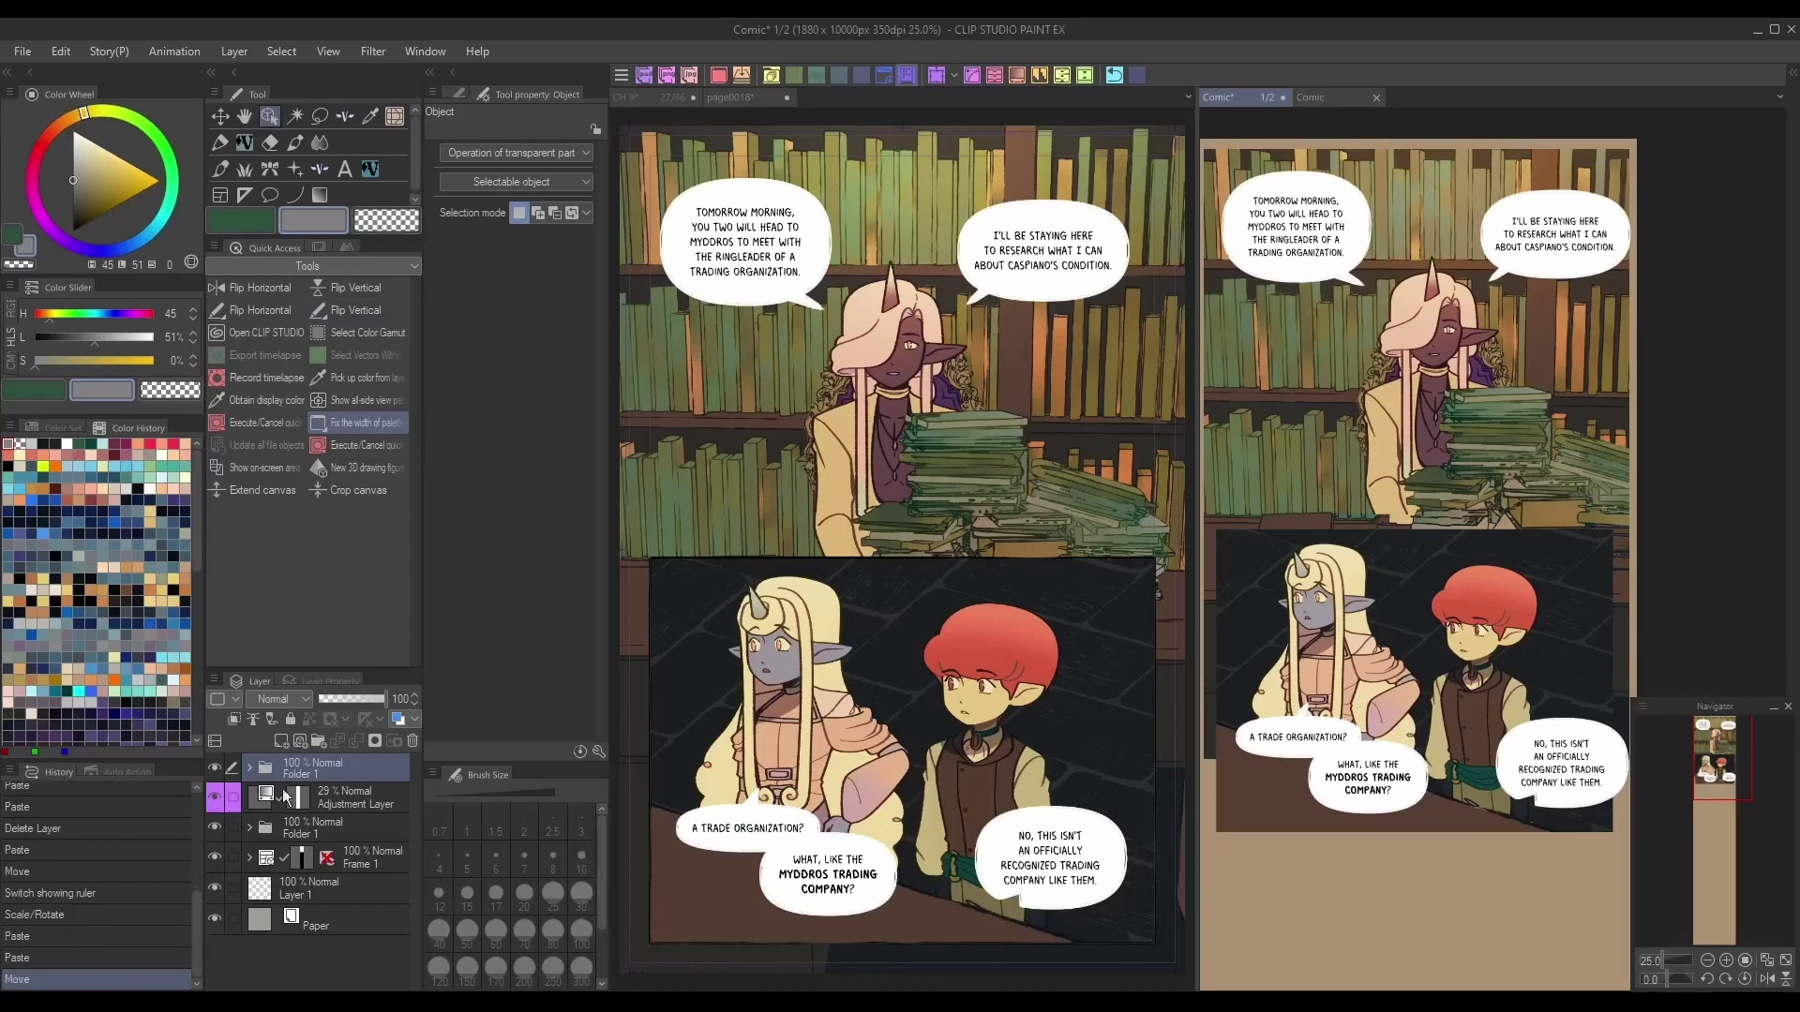
pyautogui.click(249, 767)
pyautogui.moveTo(1726, 786)
pyautogui.mouseDown()
pyautogui.moveTo(1751, 815)
pyautogui.moveTo(1720, 754)
pyautogui.mouseUp()
pyautogui.click(1707, 959)
pyautogui.click(1726, 960)
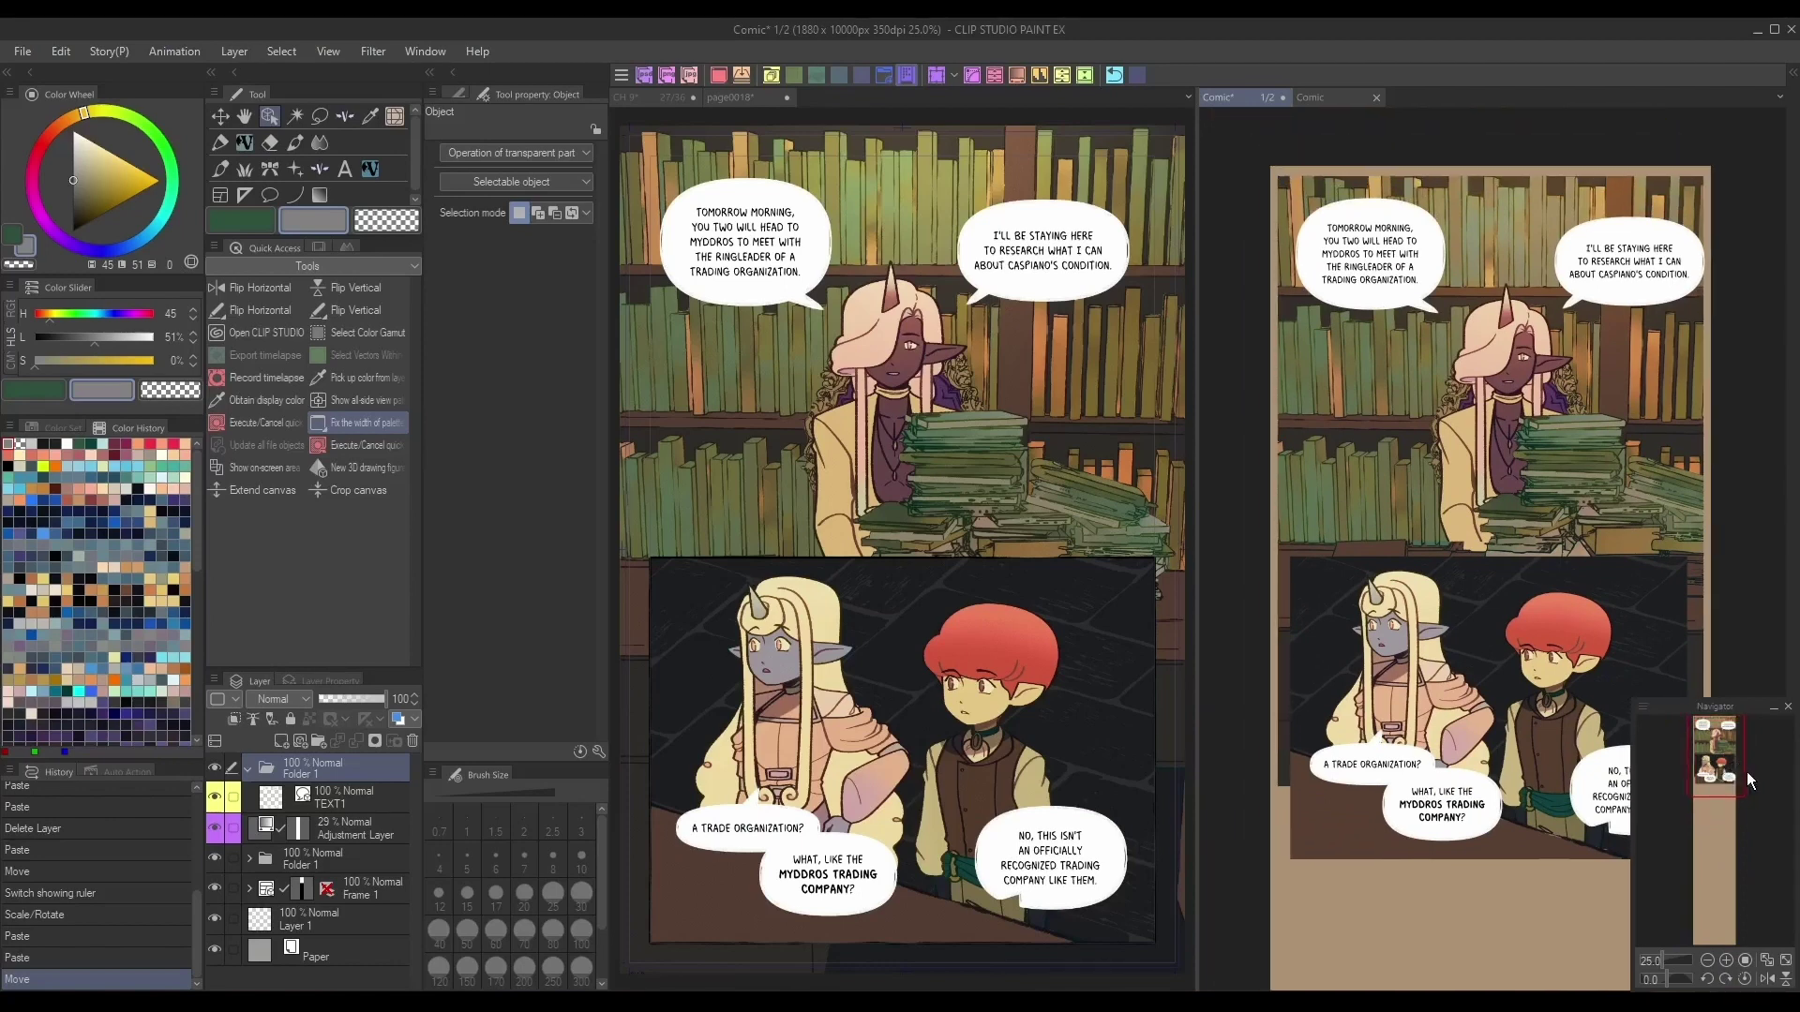
# Move the TEXT1 balloon layer out of its folder to the top of the layer stack and delete the empty folder
pyautogui.click(336, 800)
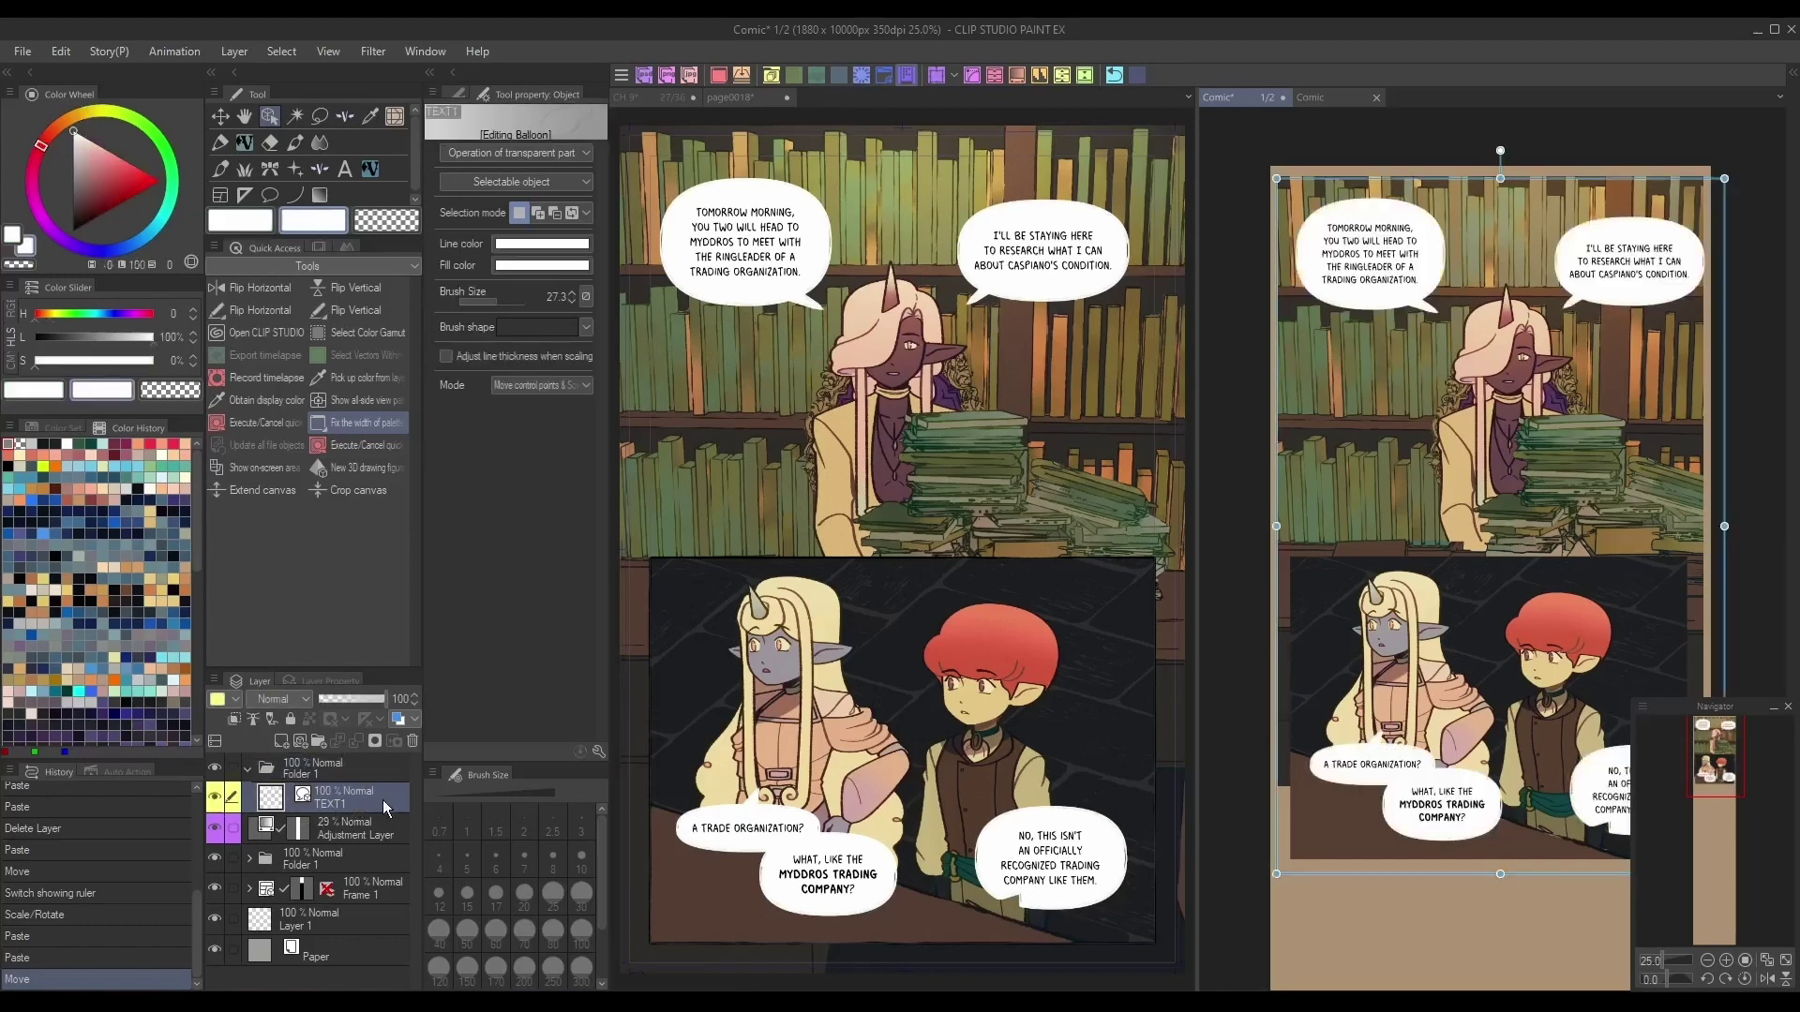
pyautogui.moveTo(384, 800); pyautogui.dragTo(395, 760)
pyautogui.click(390, 795)
pyautogui.click(412, 741)
pyautogui.click(355, 776)
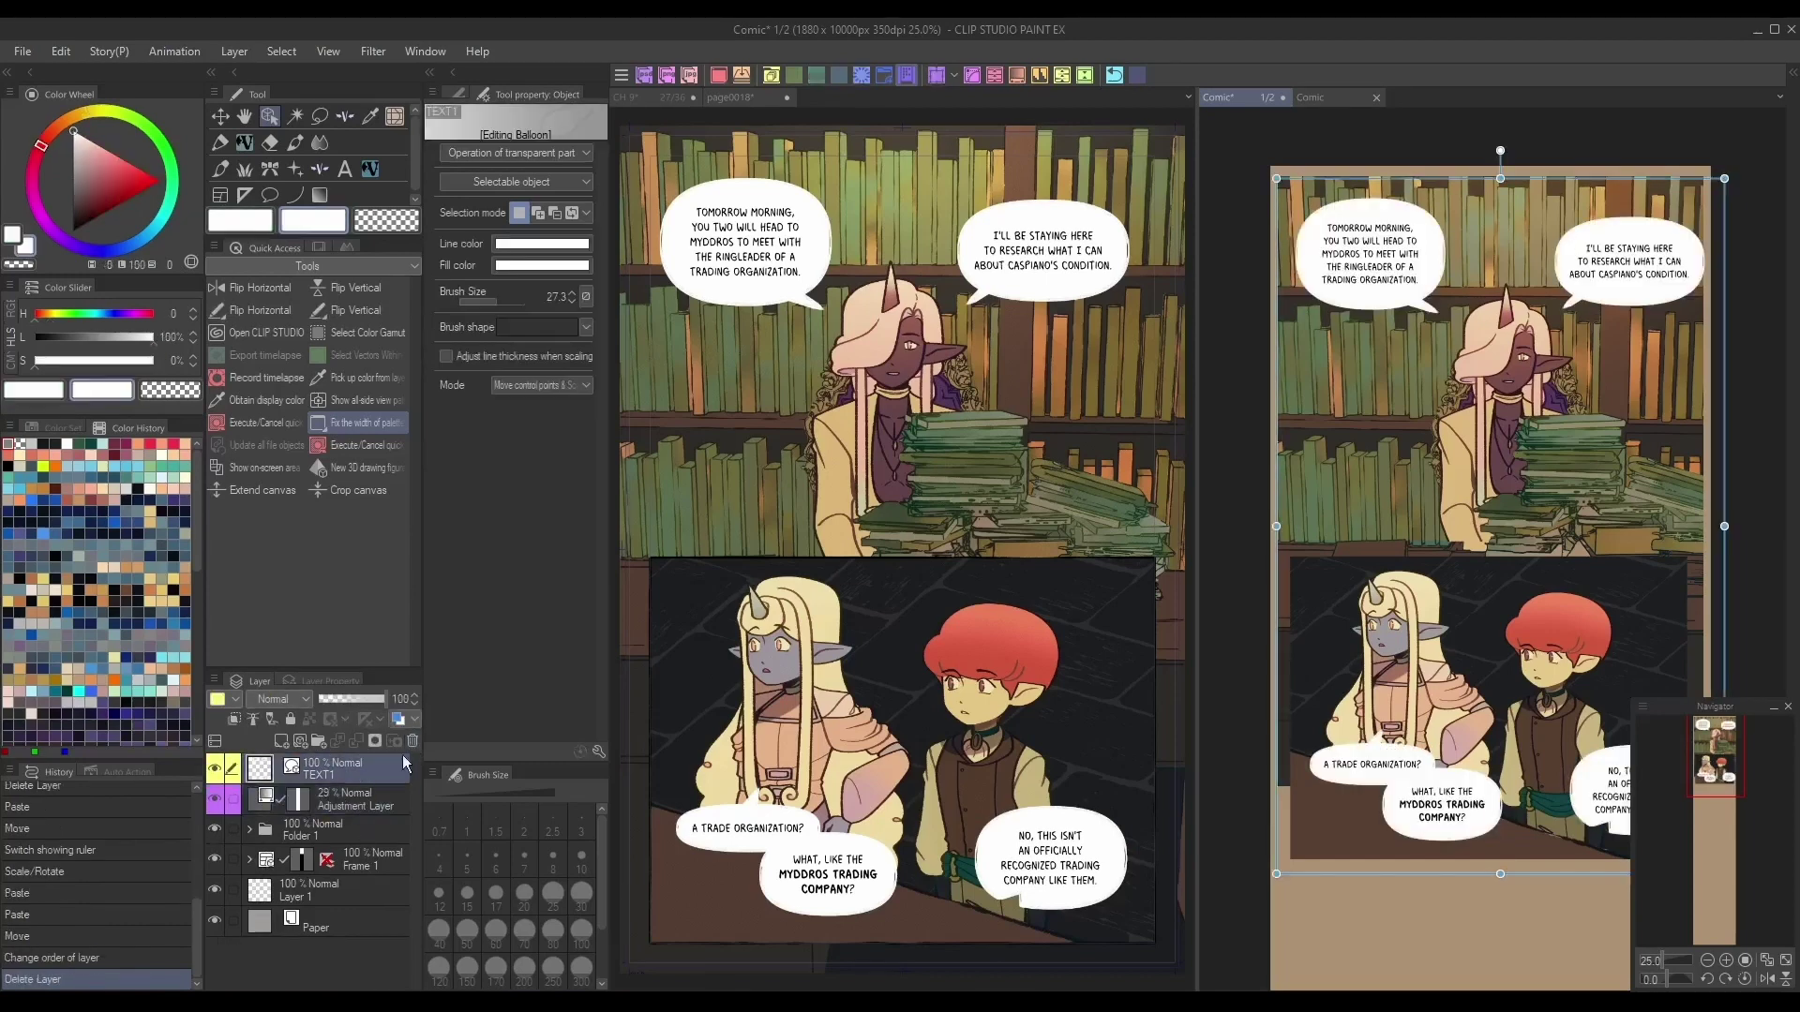
# Delete the TNA Traditional text sub tool and select the DatMK sub tool
pyautogui.click(453, 94)
pyautogui.click(339, 167)
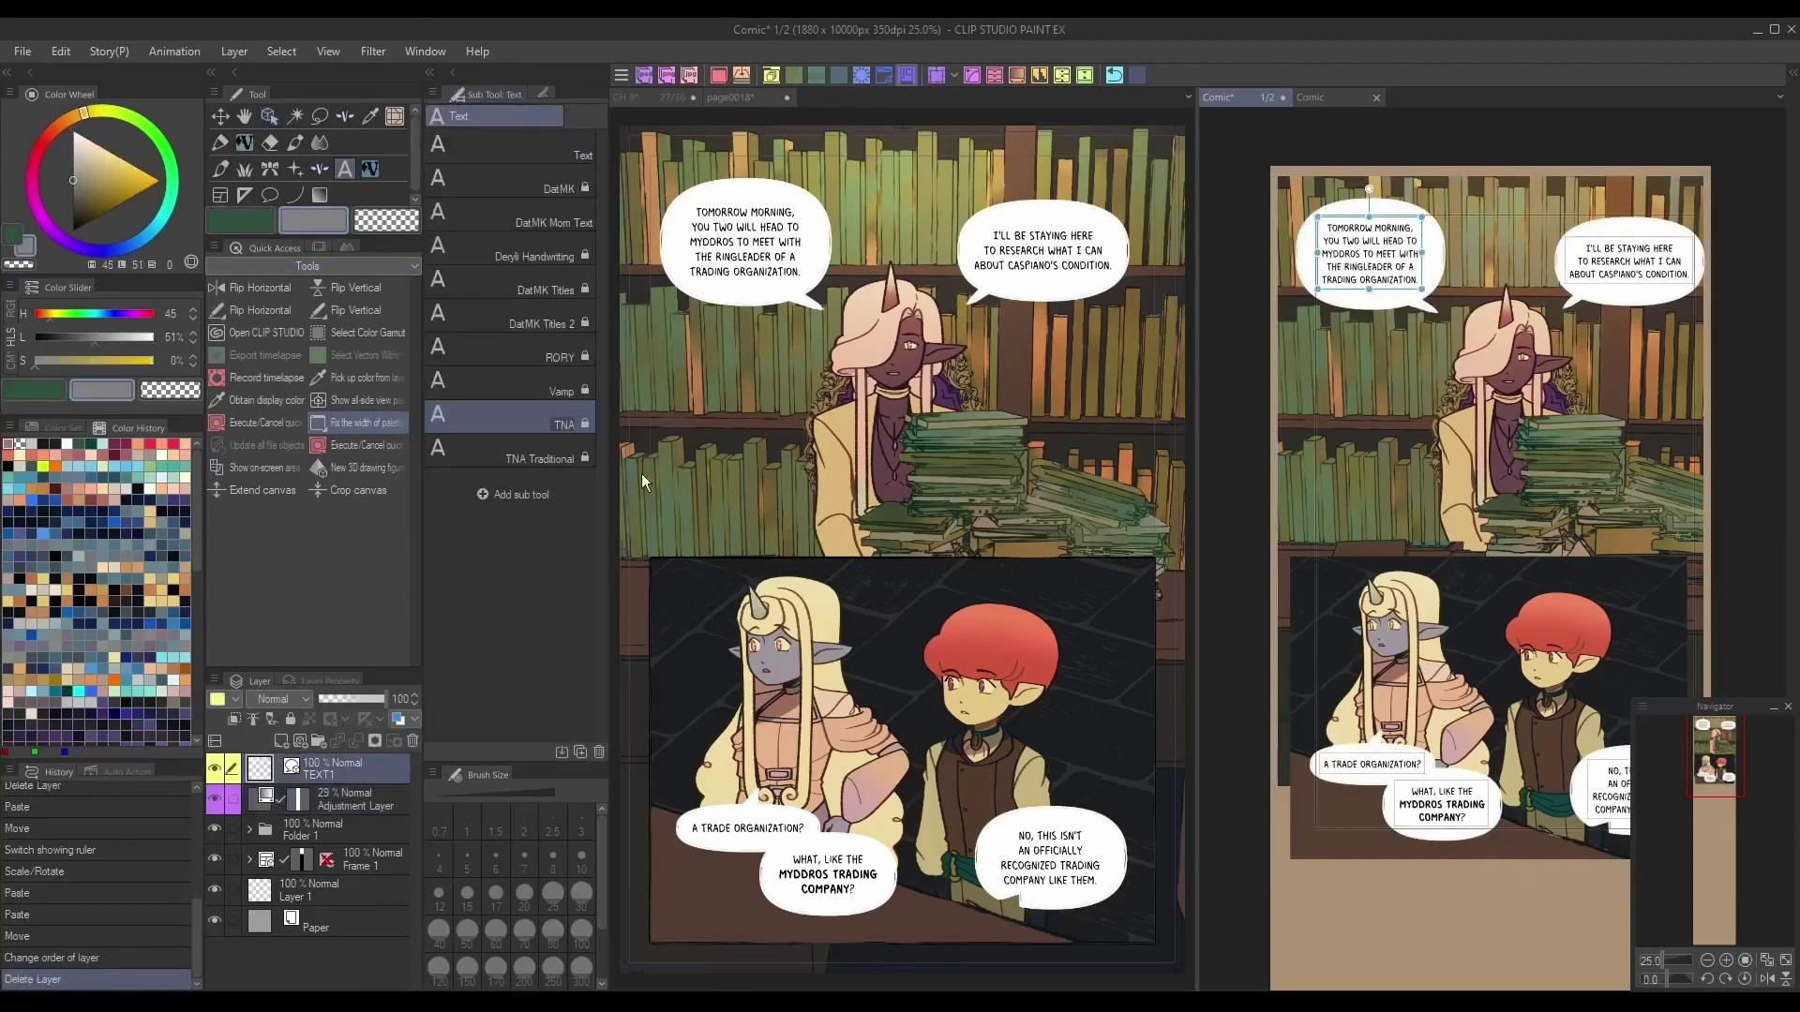
pyautogui.click(525, 454)
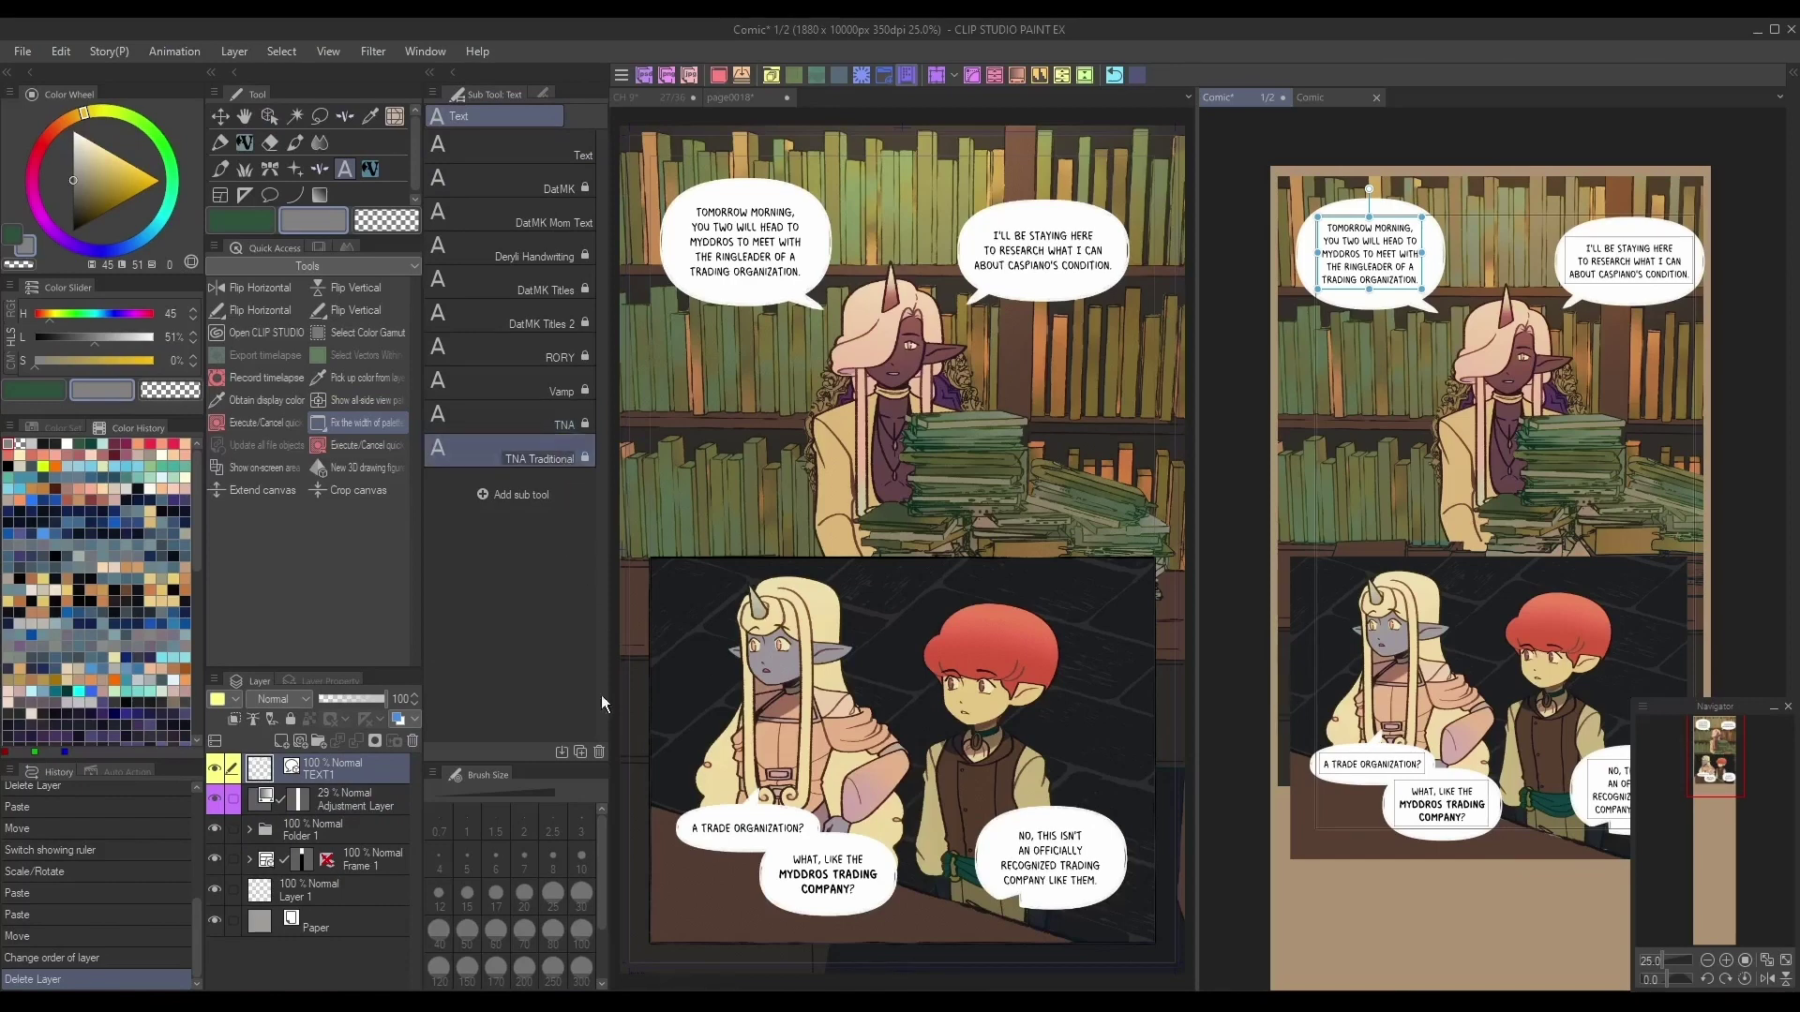
pyautogui.click(599, 753)
pyautogui.click(570, 188)
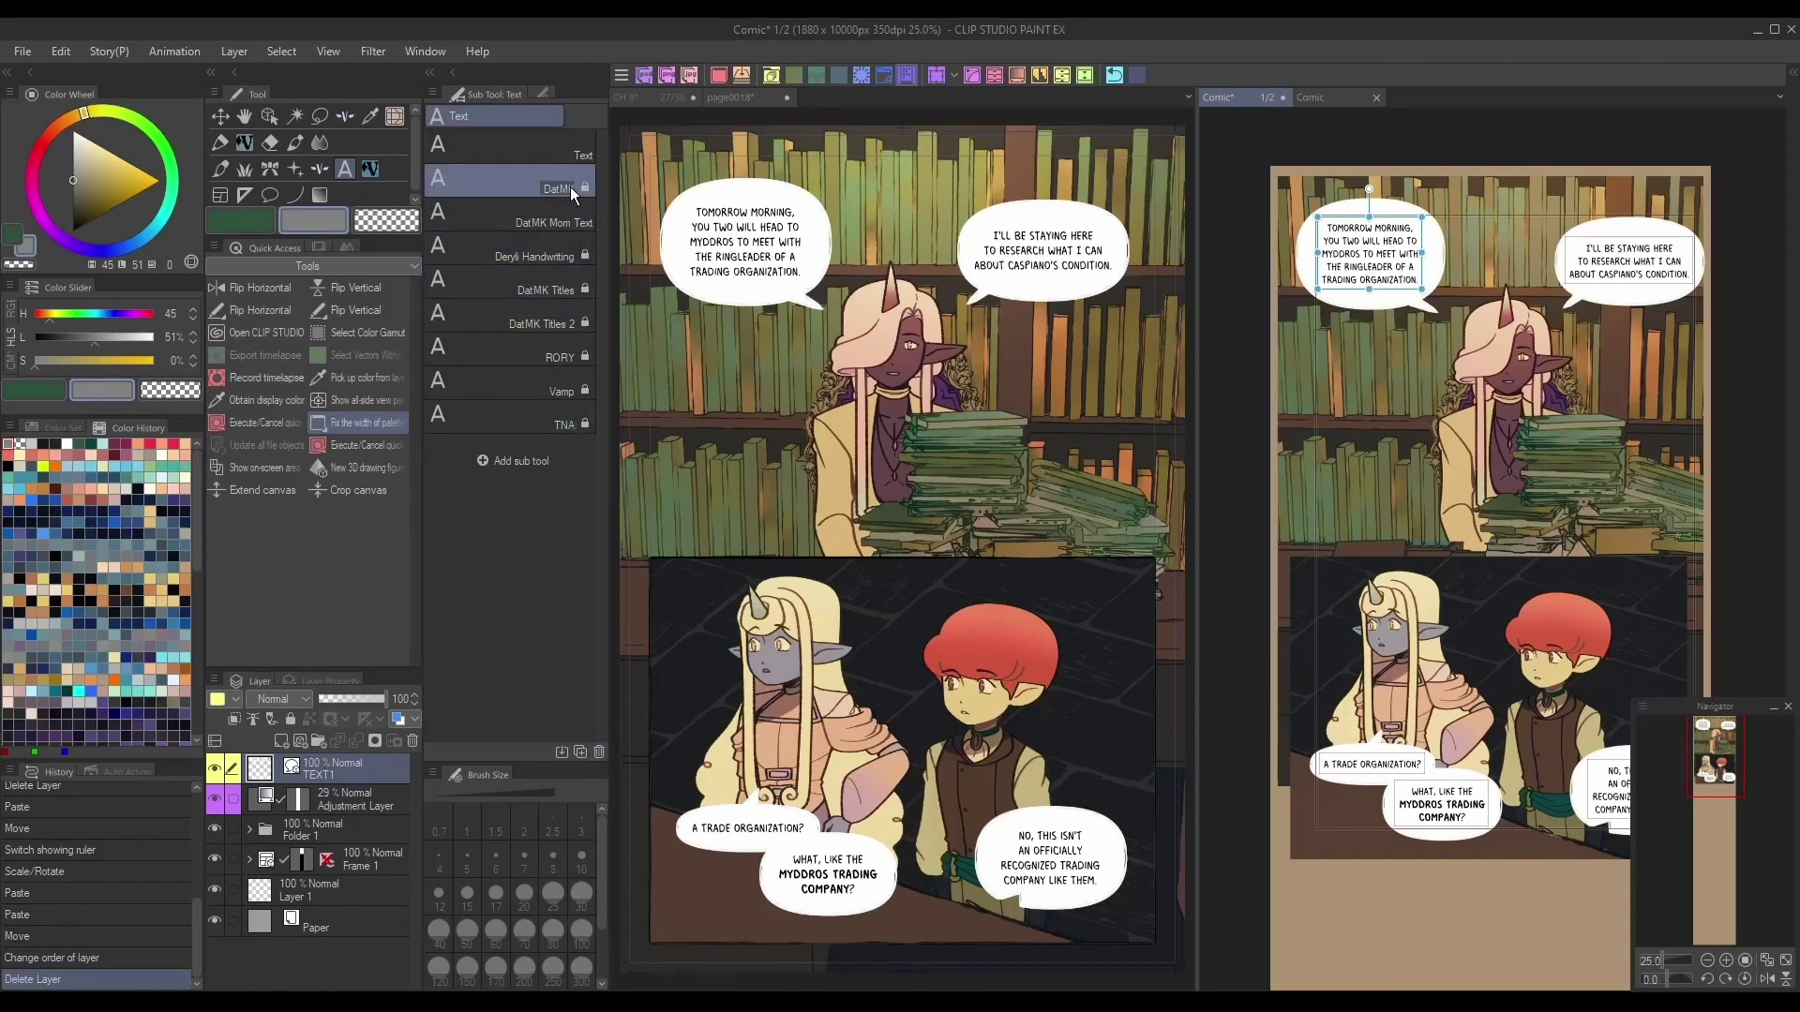
# Duplicate the DatMK text sub tool as a copy named DatMK Vertical Version
pyautogui.rightClick(570, 188)
pyautogui.click(656, 218)
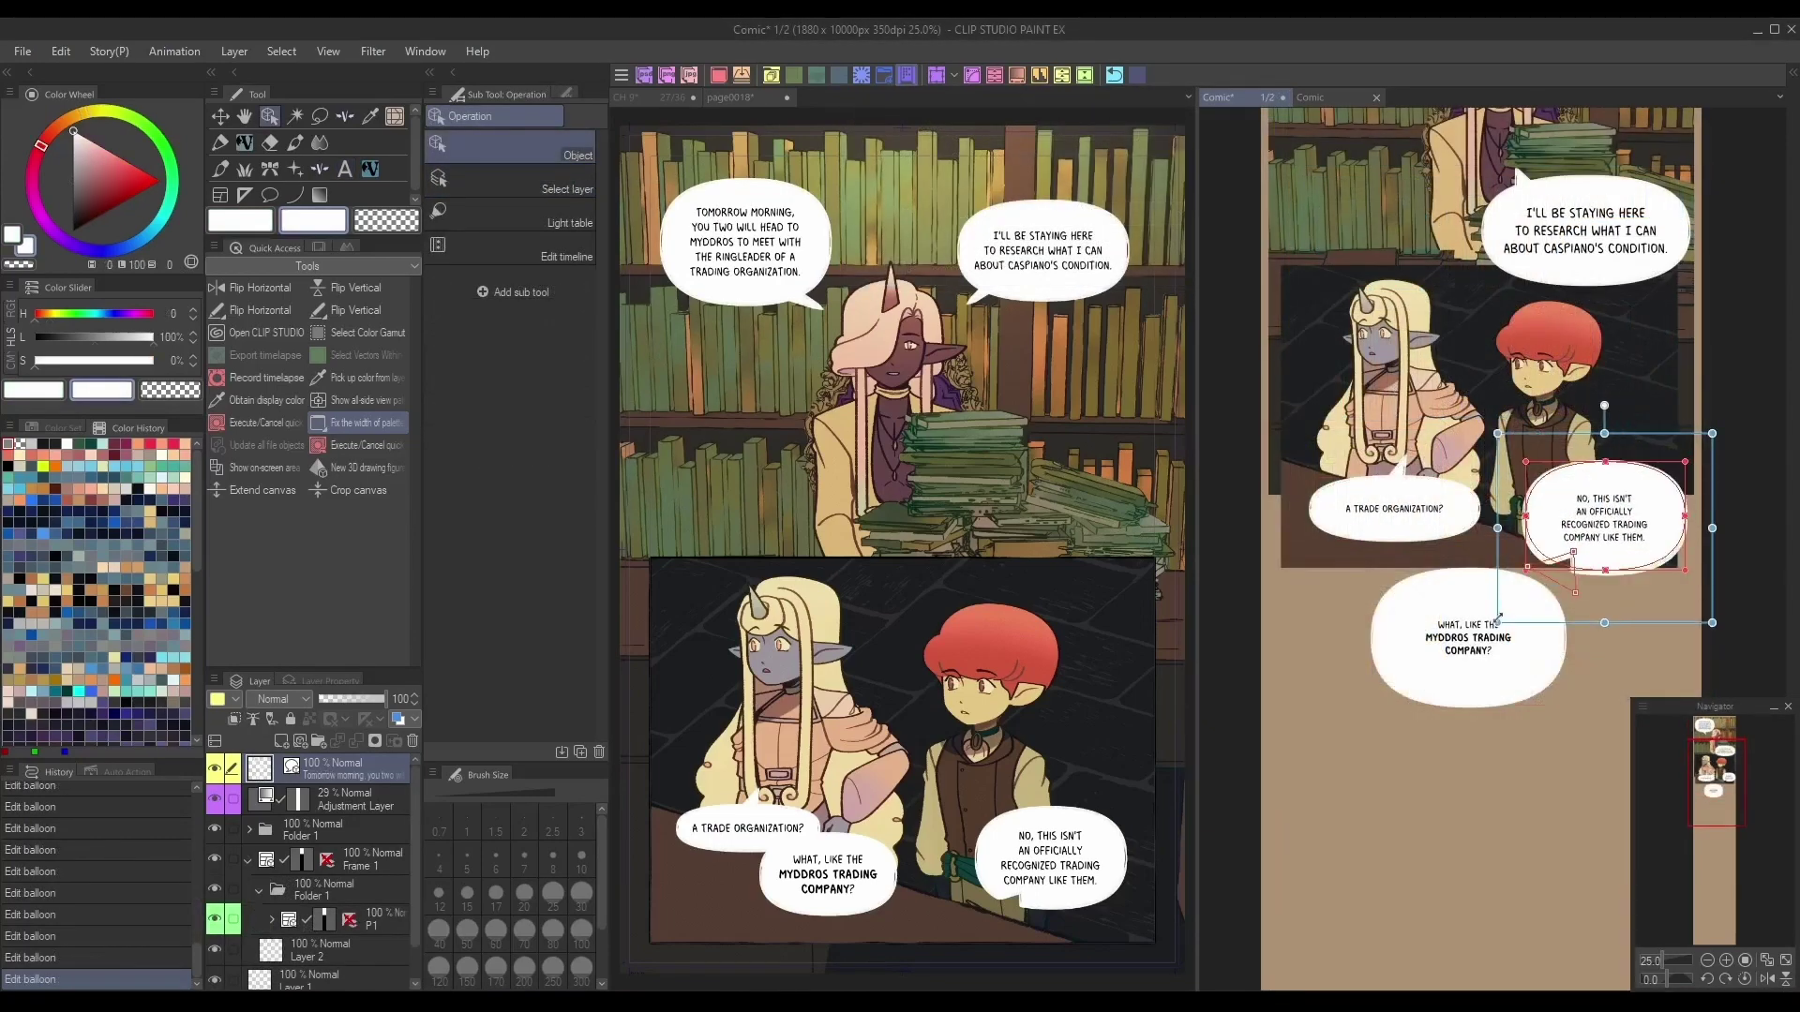
# Apply the DatMK Vertical Version text sub tool to all of the "A TRADE ORGANIZATION?" text
pyautogui.click(1394, 509)
pyautogui.click(343, 170)
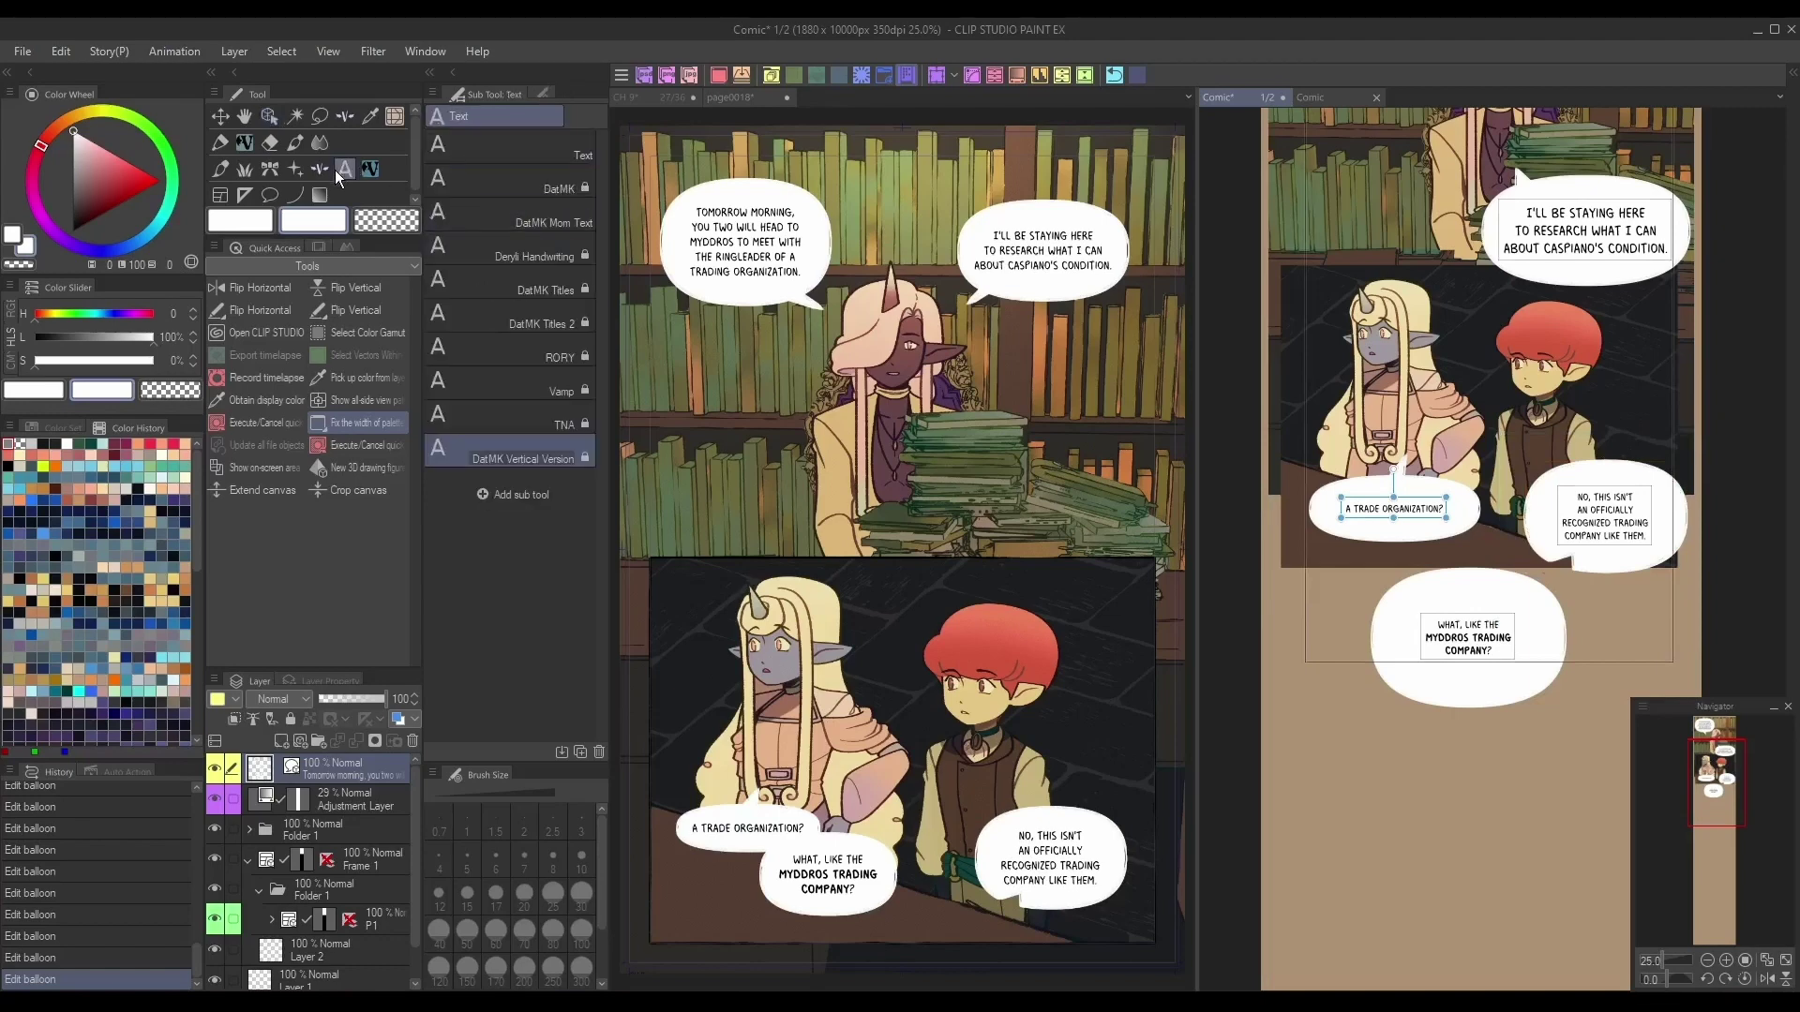
pyautogui.click(1394, 509)
pyautogui.hotkey('ctrl', 'a')
pyautogui.click(560, 426)
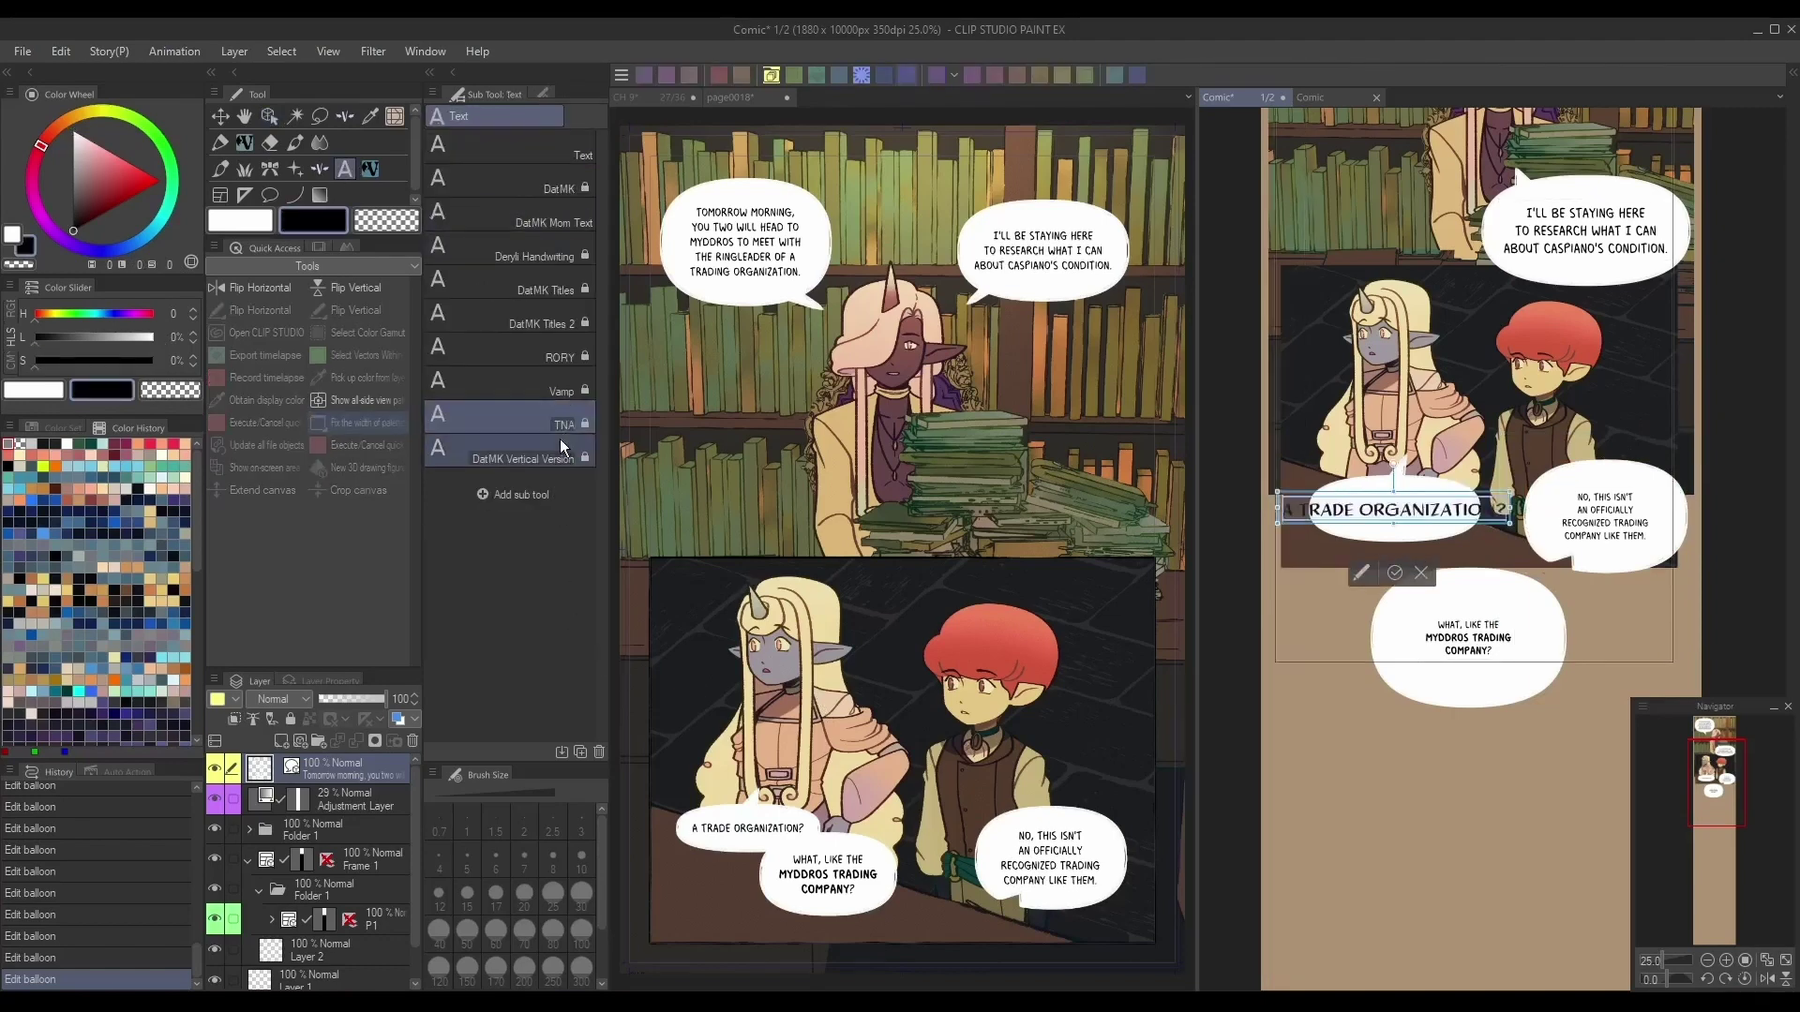
pyautogui.click(563, 446)
pyautogui.click(1395, 571)
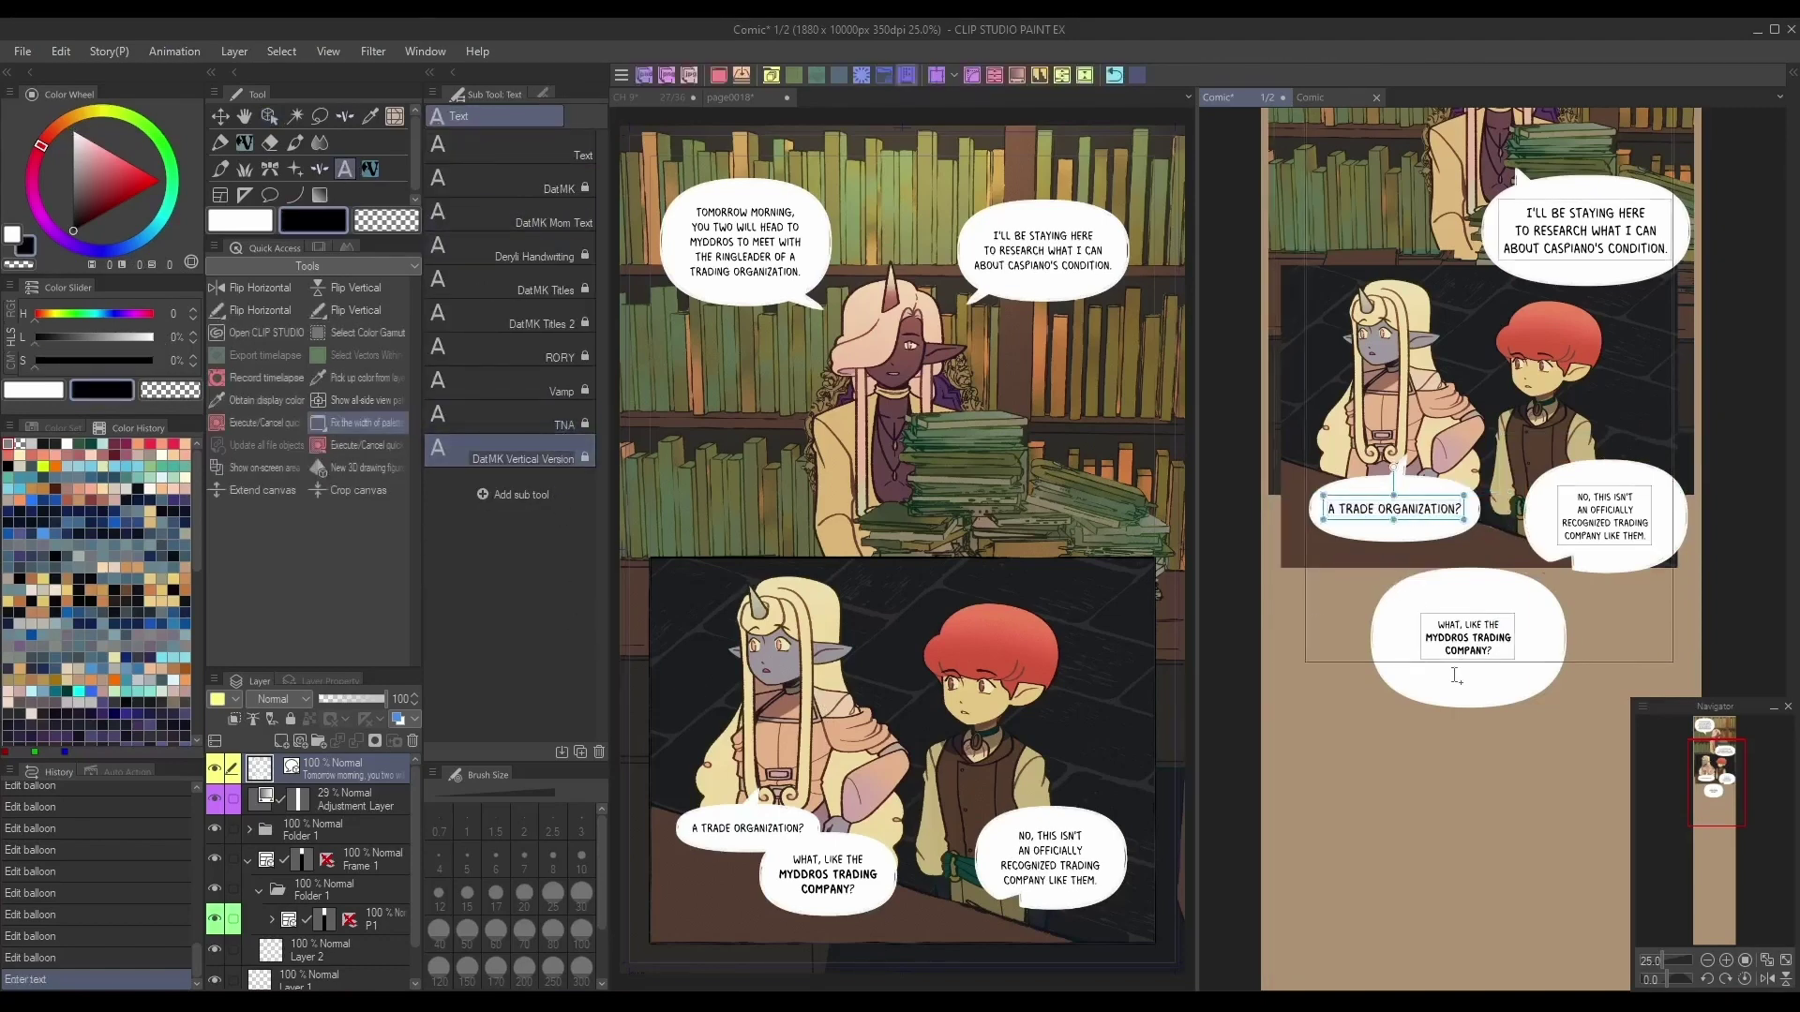
# Apply the DatMK Vertical Version sub tool to the "WHAT, LIKE THE MYDDROS TRADING COMPANY?" text
pyautogui.click(525, 183)
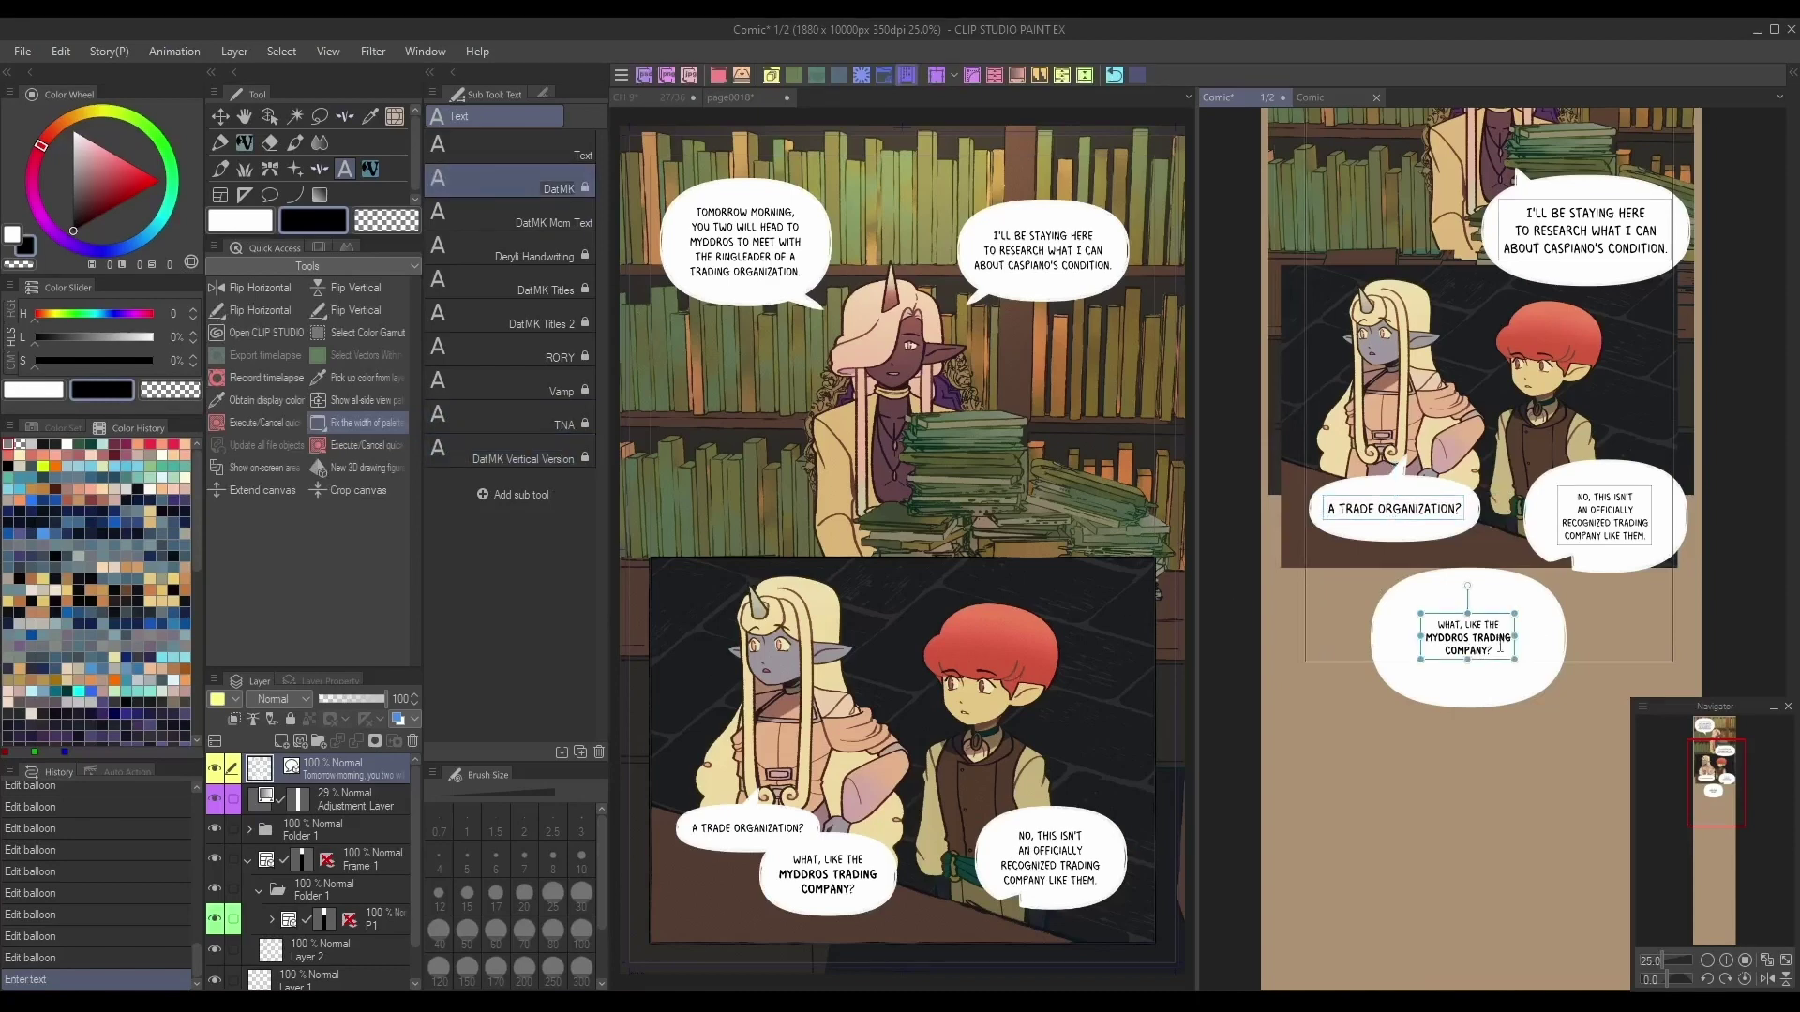
pyautogui.click(1439, 625)
pyautogui.click(554, 451)
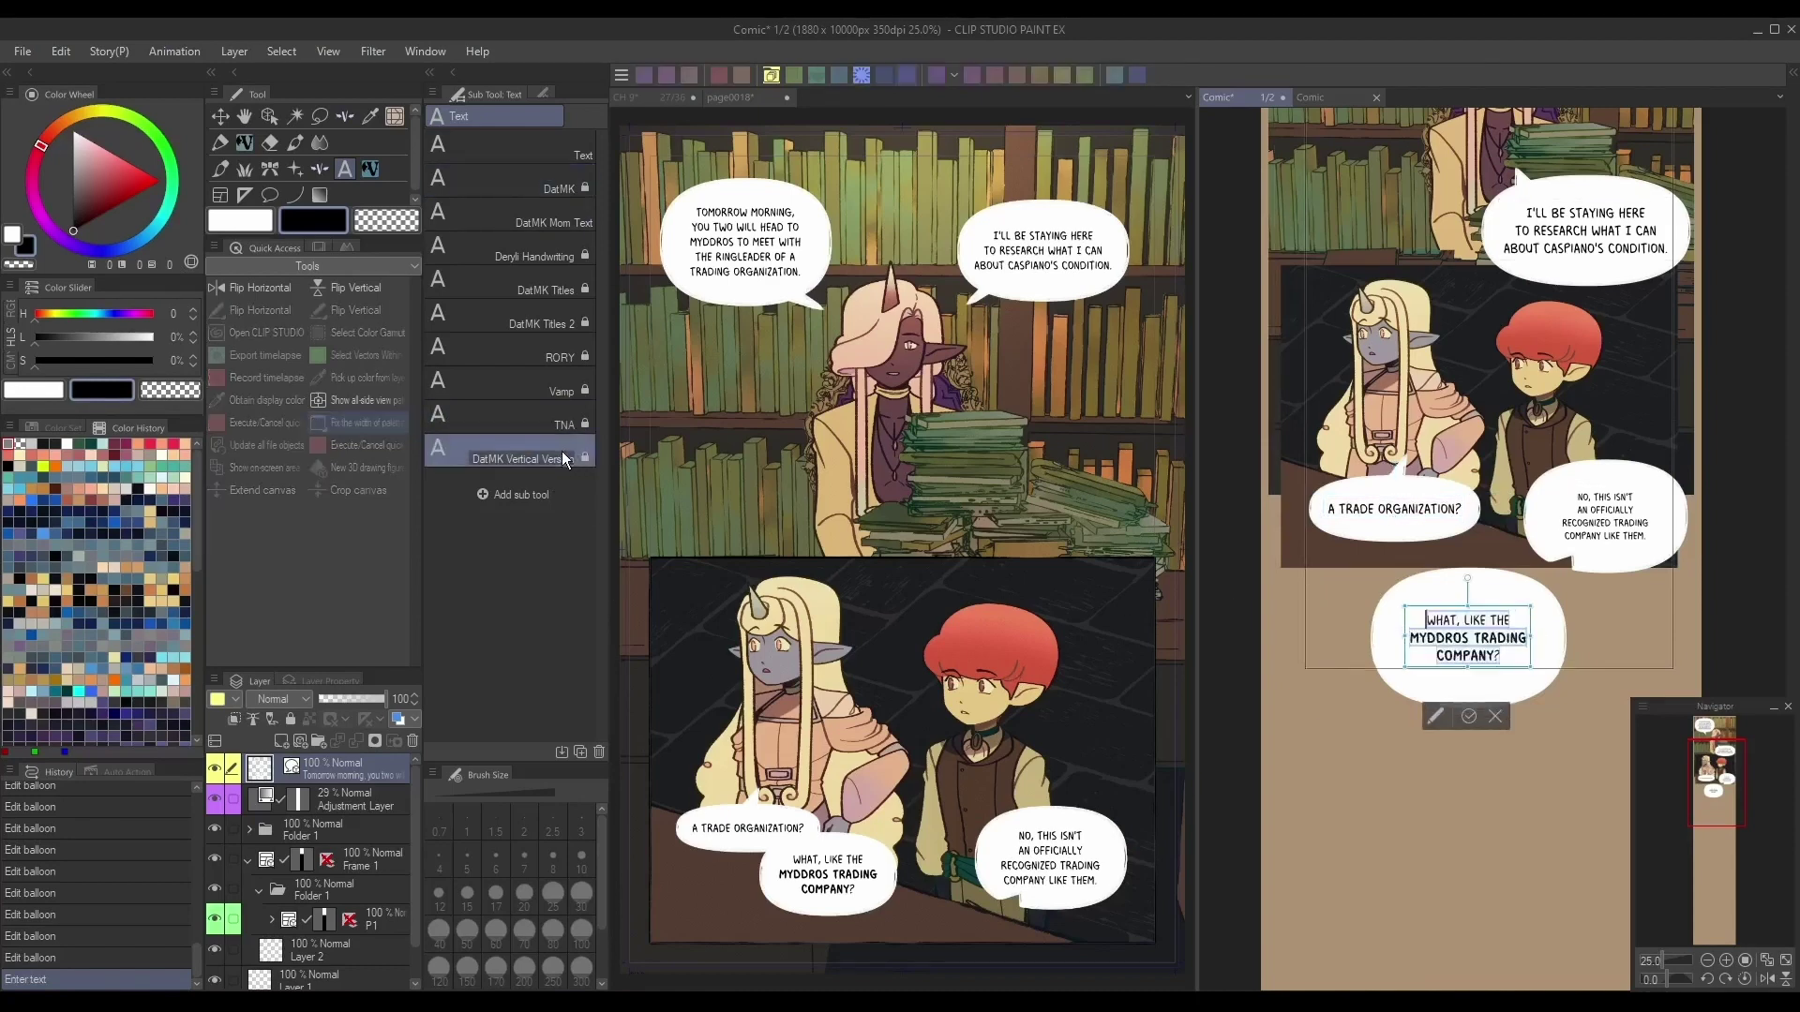
pyautogui.click(1469, 708)
# Apply the DatMK Vertical Version sub tool to the text starting "NO, THIS ISN'T AN OFFICIALLY RECOGNIZED"
pyautogui.click(1625, 536)
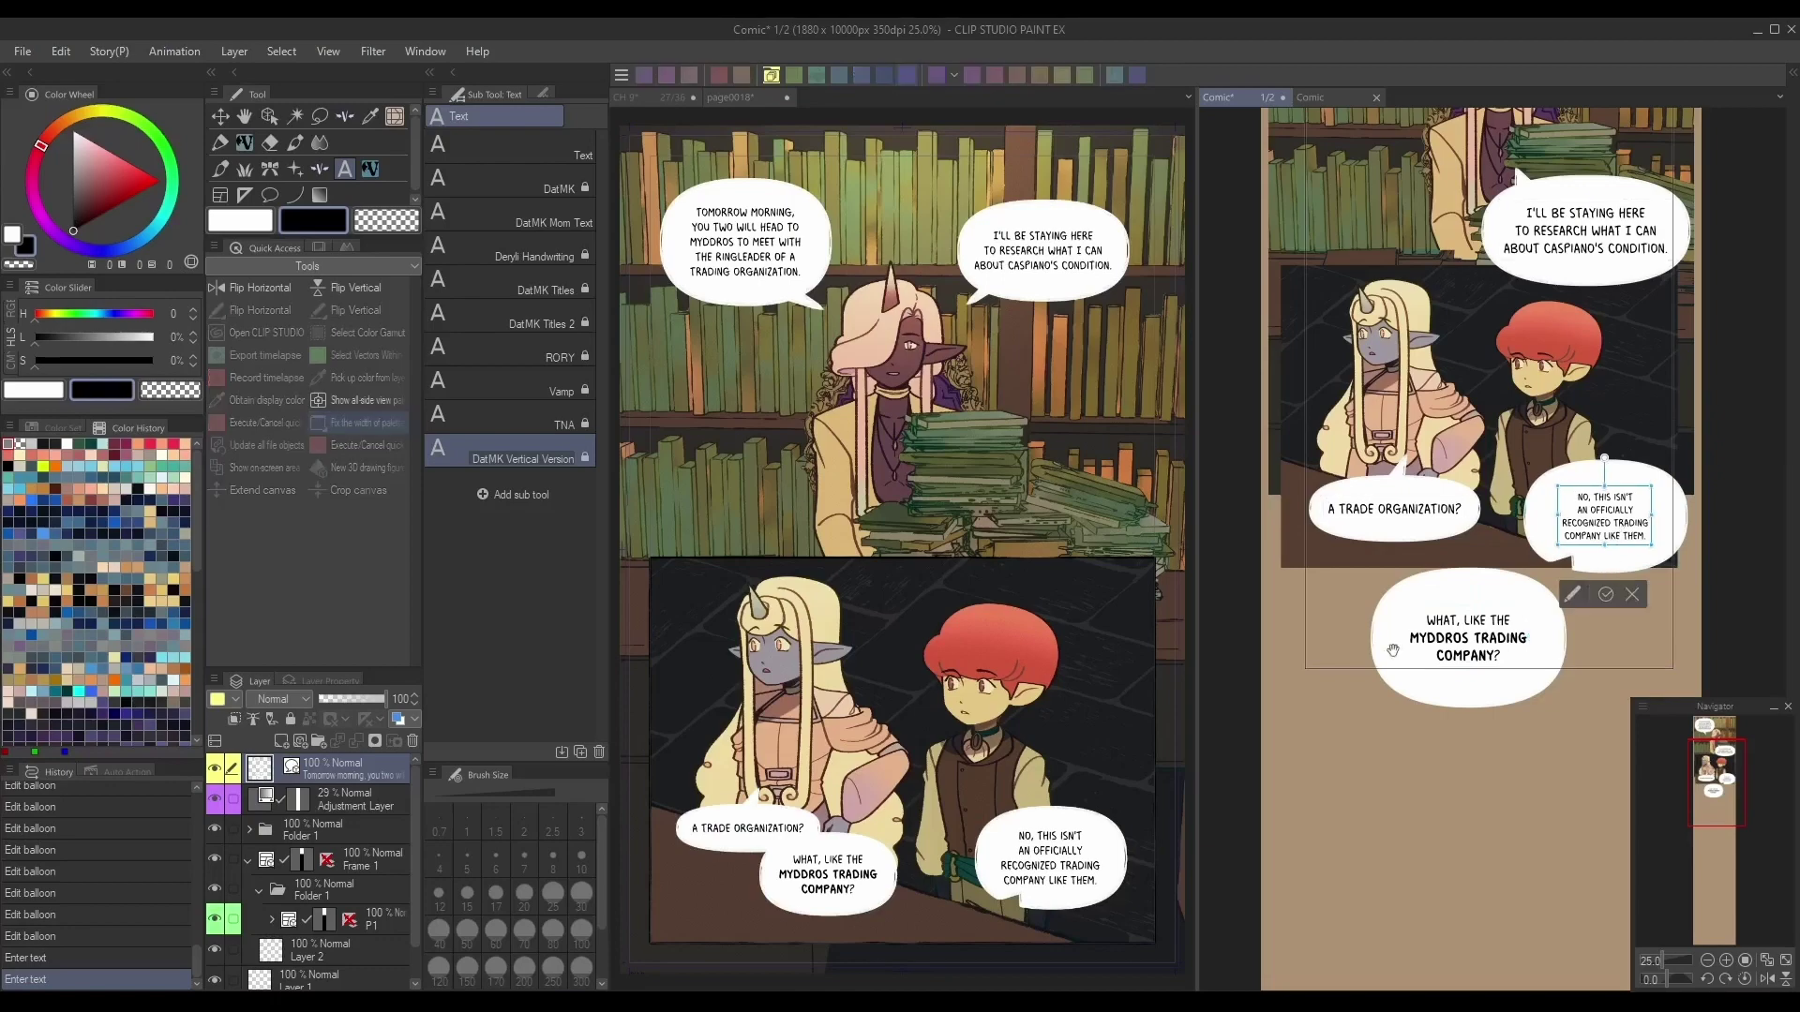
pyautogui.click(551, 452)
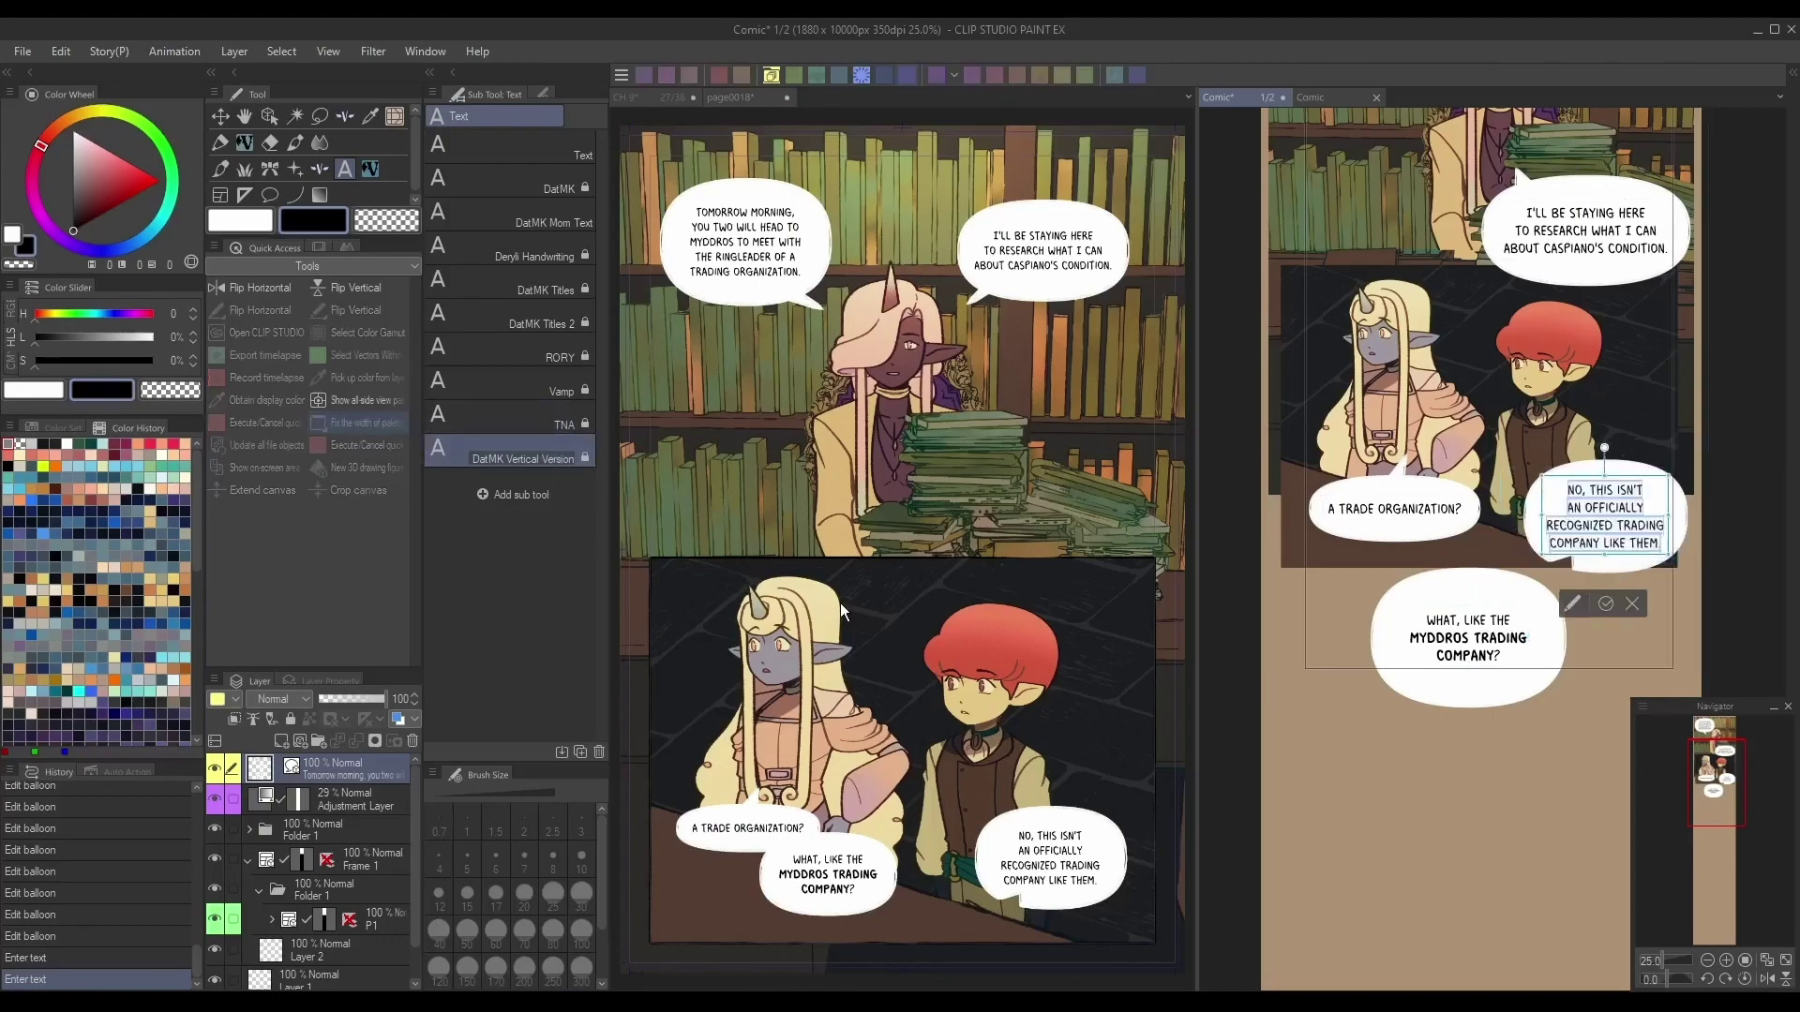
pyautogui.click(1605, 607)
pyautogui.click(511, 147)
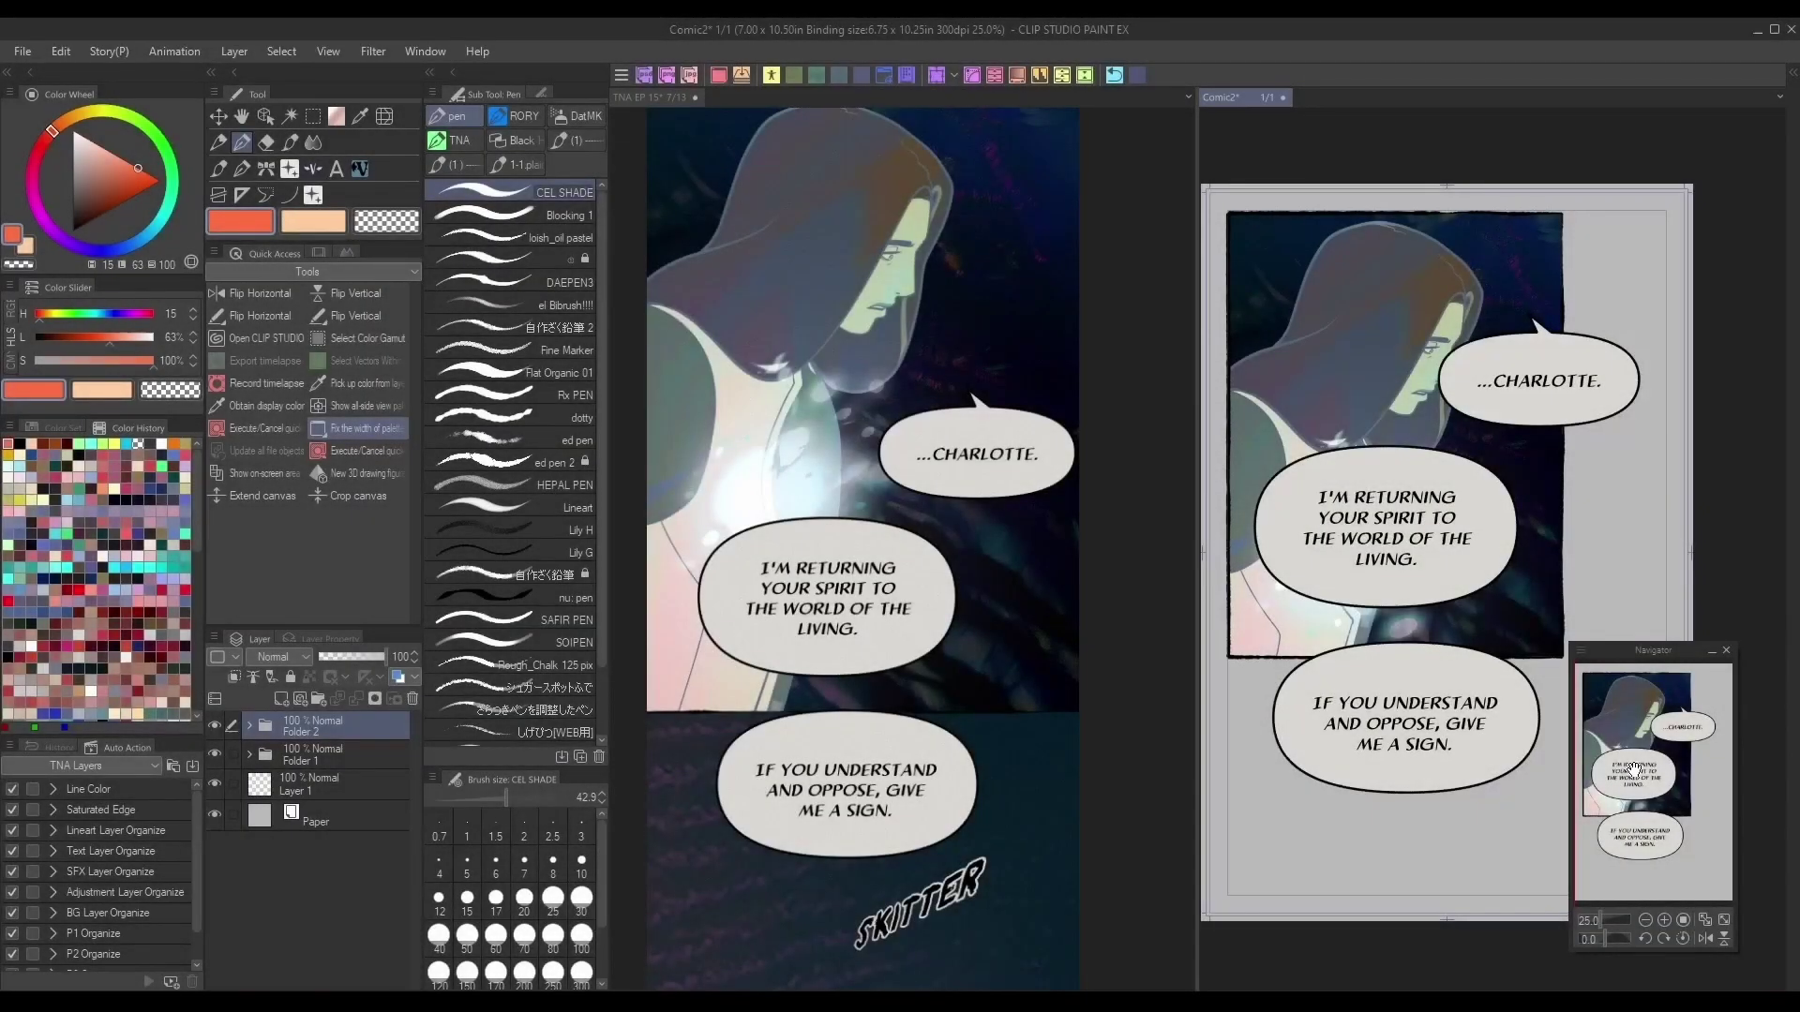
# Select the TEXT1 layer in Folder 2 and move its "I'M RETURNING" and "IF YOU UNDERSTAND" balloons down below the panel
pyautogui.click(250, 724)
pyautogui.click(375, 748)
pyautogui.click(267, 118)
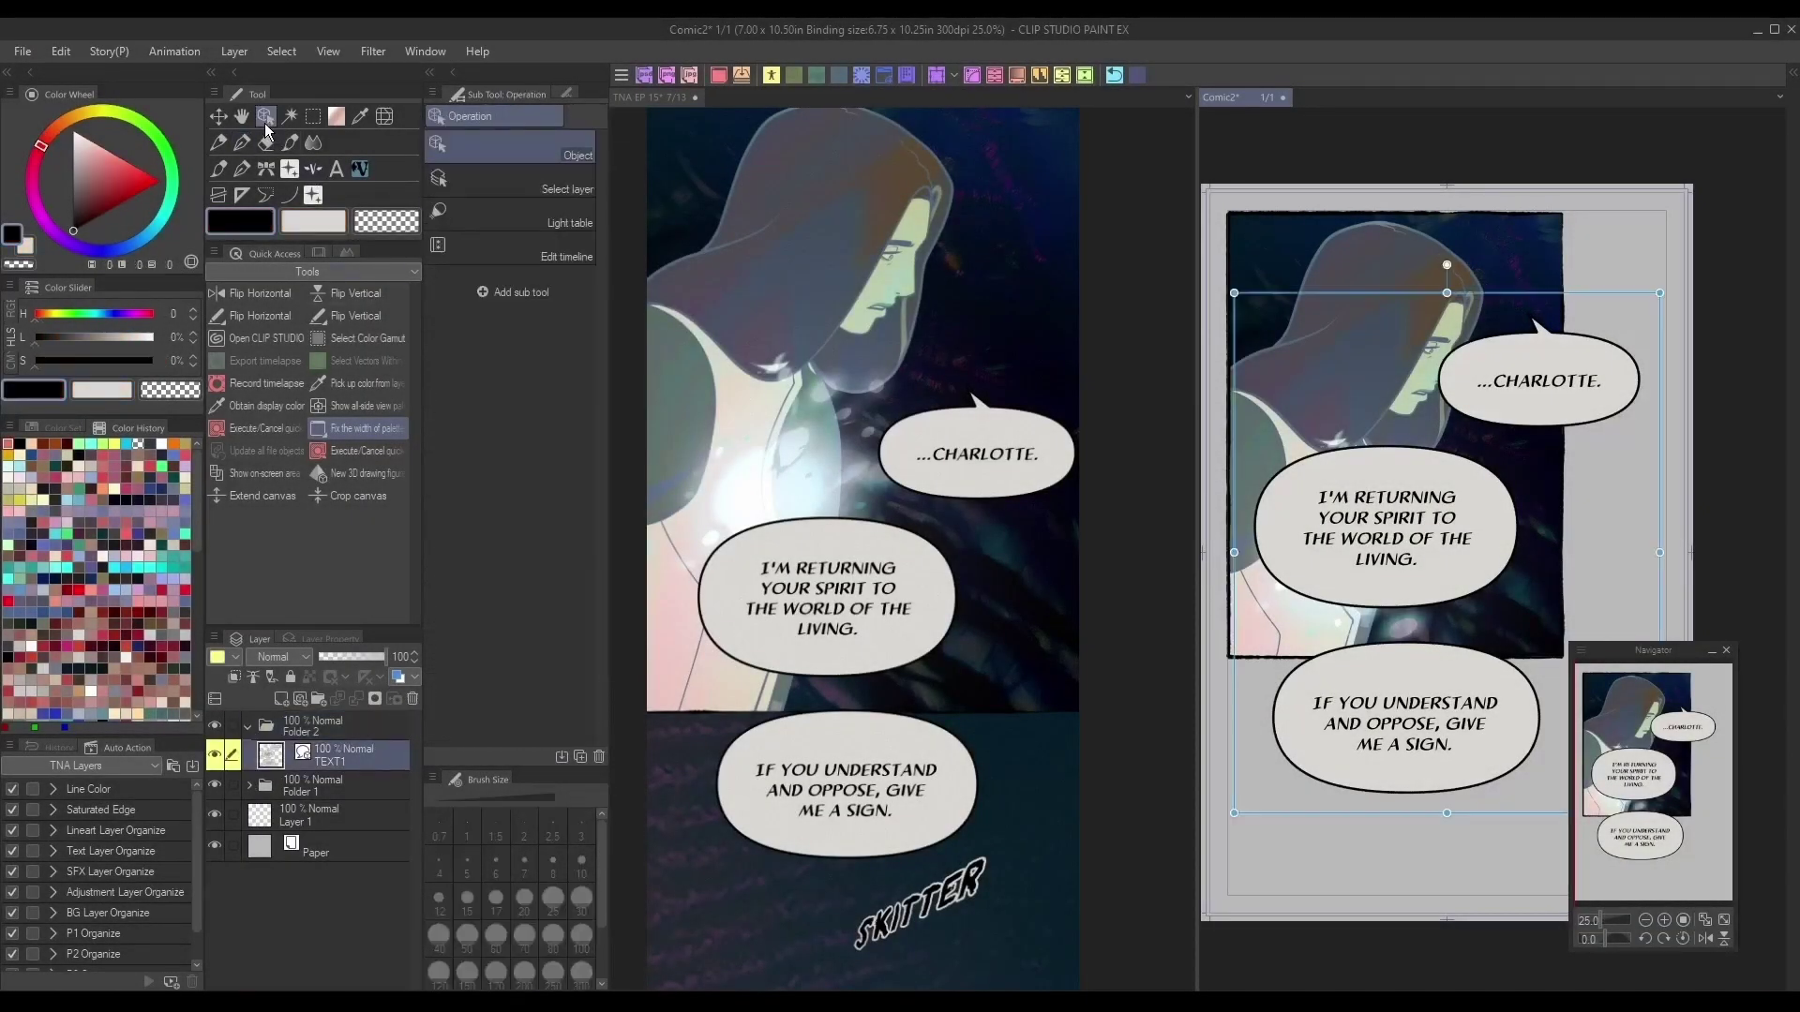
pyautogui.moveTo(1532, 733); pyautogui.dragTo(1518, 824)
pyautogui.moveTo(1500, 562); pyautogui.dragTo(1466, 763)
# Lower and slightly shrink the "...CHARLOTTE." balloon, and move the "I'M RETURNING" balloon up towards it
pyautogui.moveTo(1620, 403); pyautogui.dragTo(1625, 529)
pyautogui.moveTo(1665, 419); pyautogui.dragTo(1646, 453)
pyautogui.click(1713, 441)
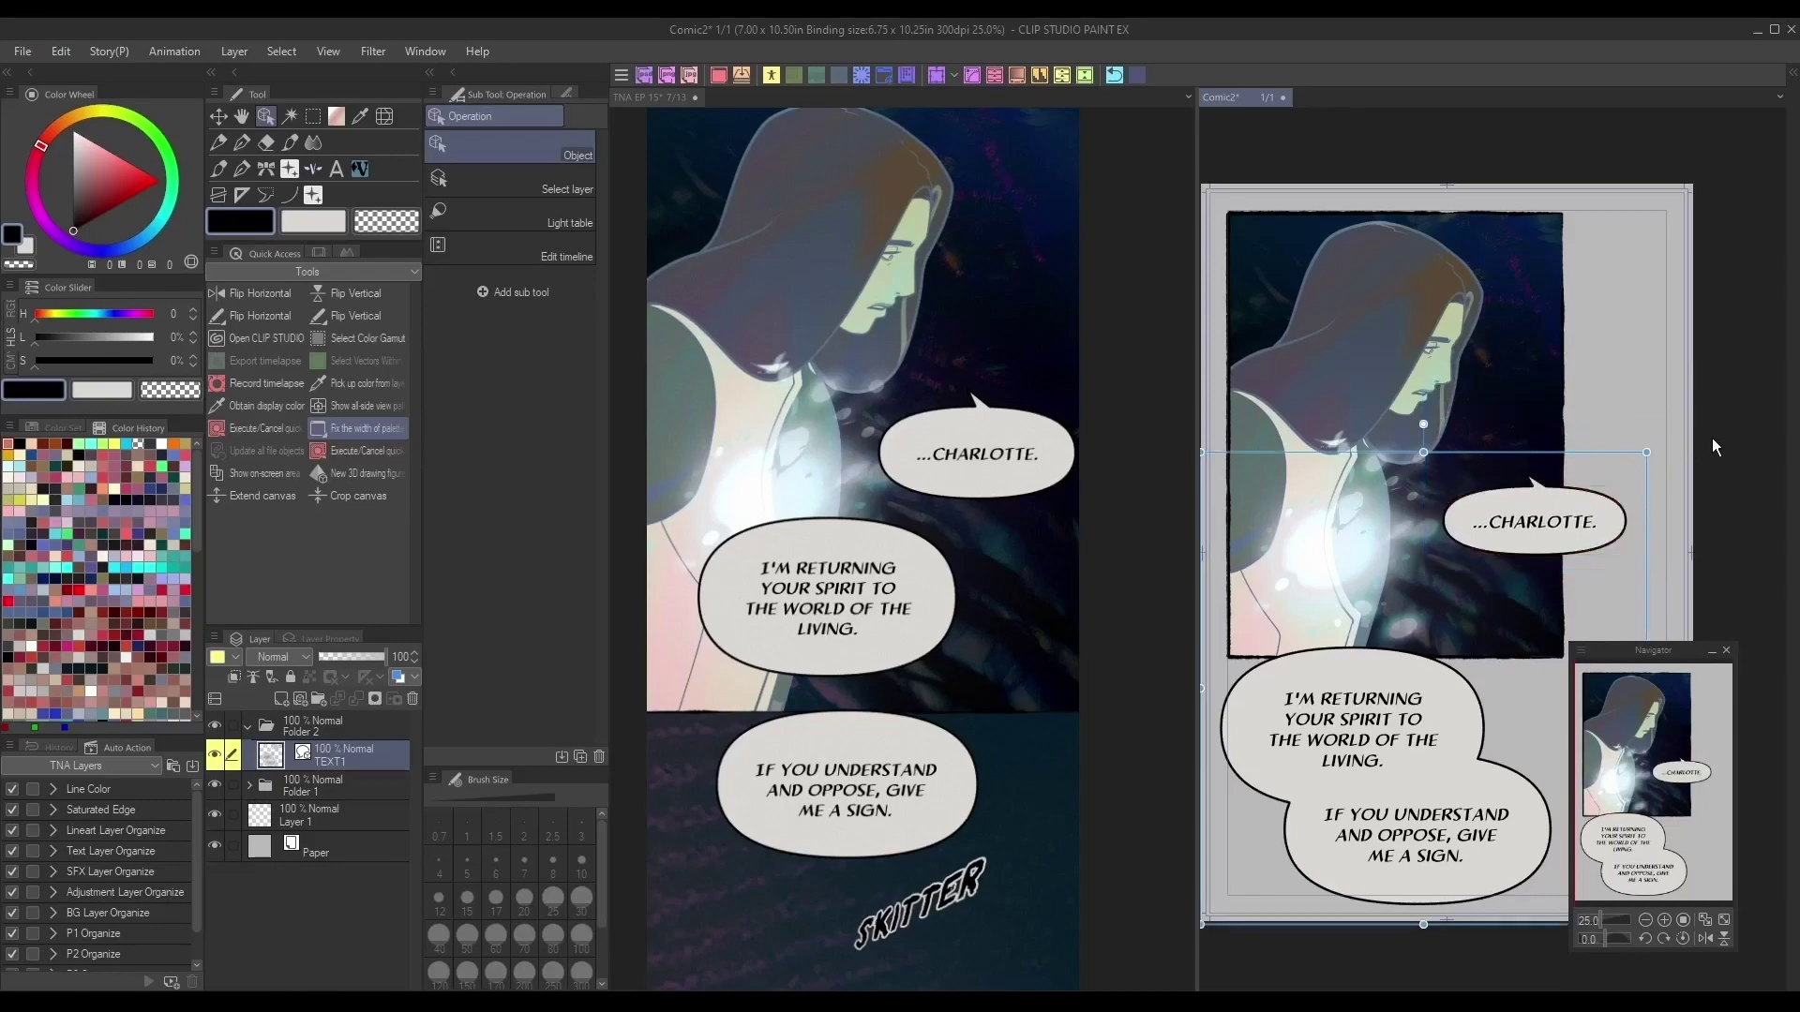
pyautogui.moveTo(1619, 525); pyautogui.dragTo(1617, 504)
pyautogui.click(1691, 465)
pyautogui.moveTo(1469, 706); pyautogui.dragTo(1576, 557)
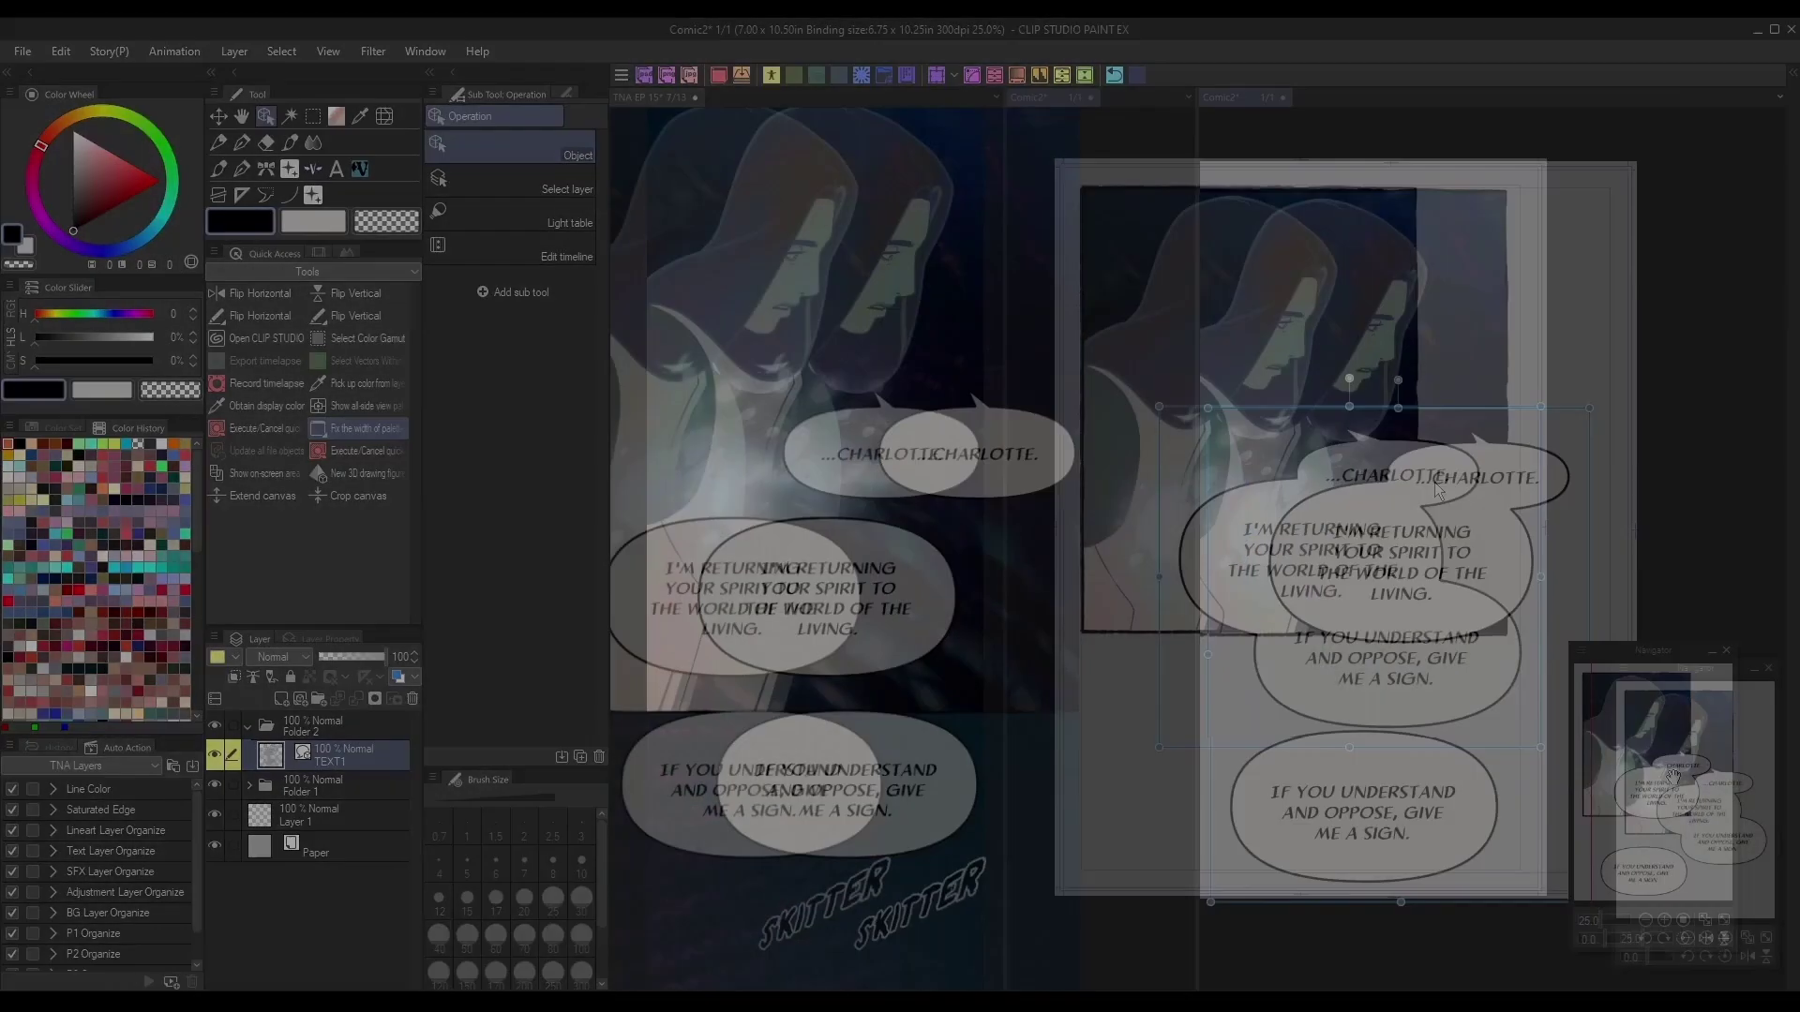